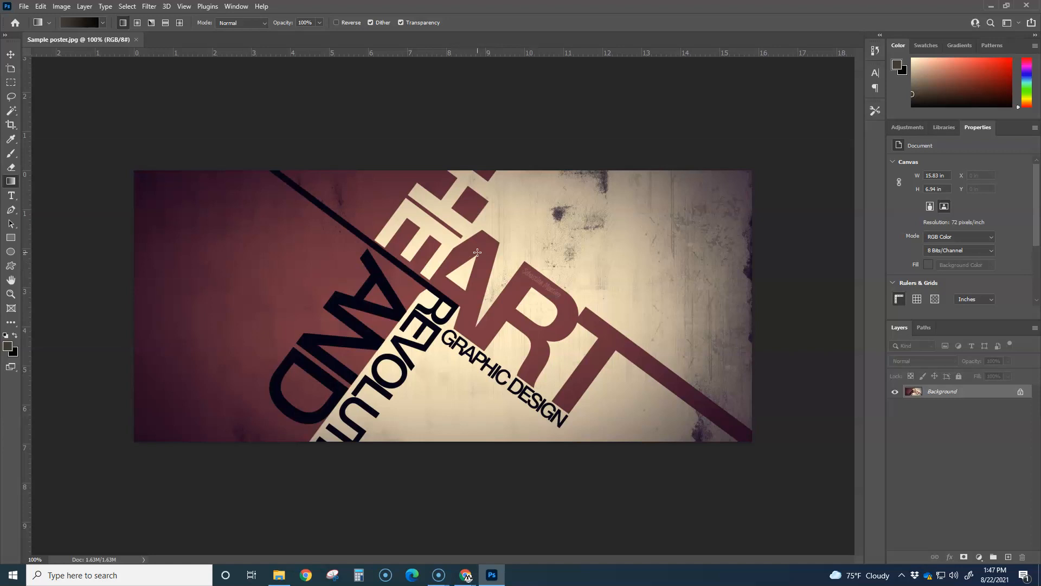
# Change the image resolution to 150 pixels/inch with resampling turned off
pyautogui.click(62, 6)
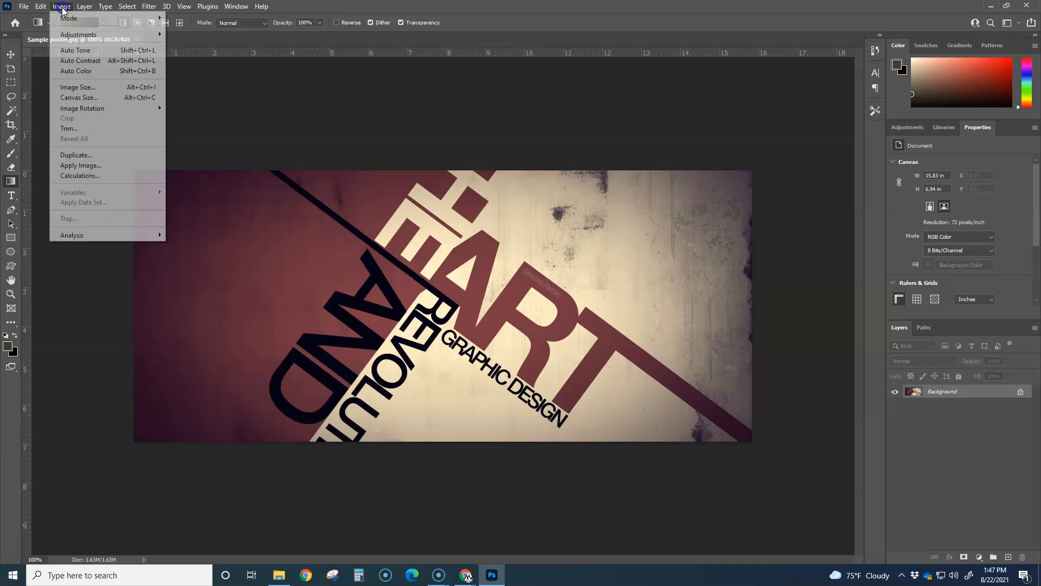
pyautogui.click(90, 87)
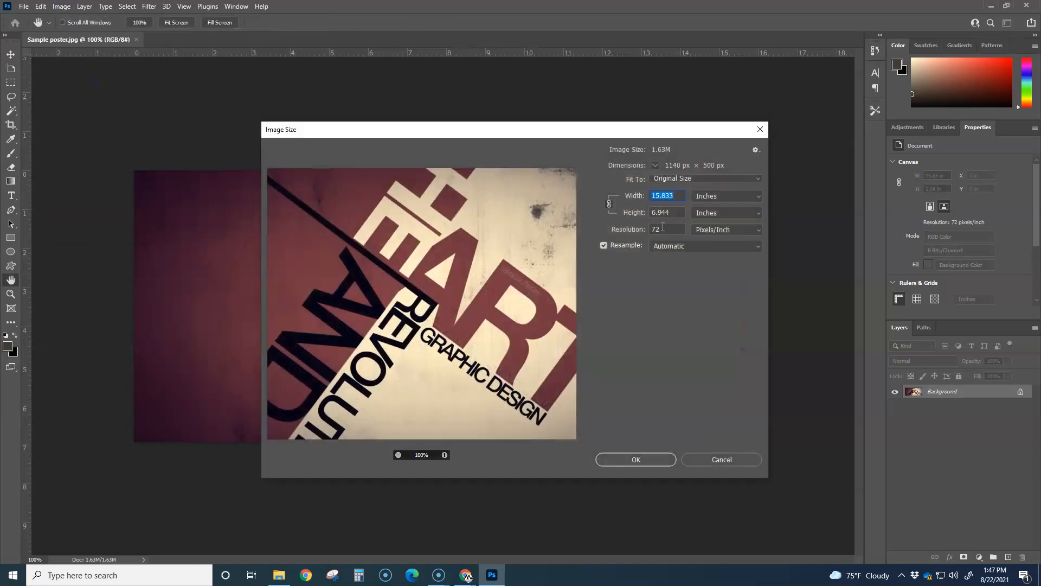
pyautogui.click(605, 246)
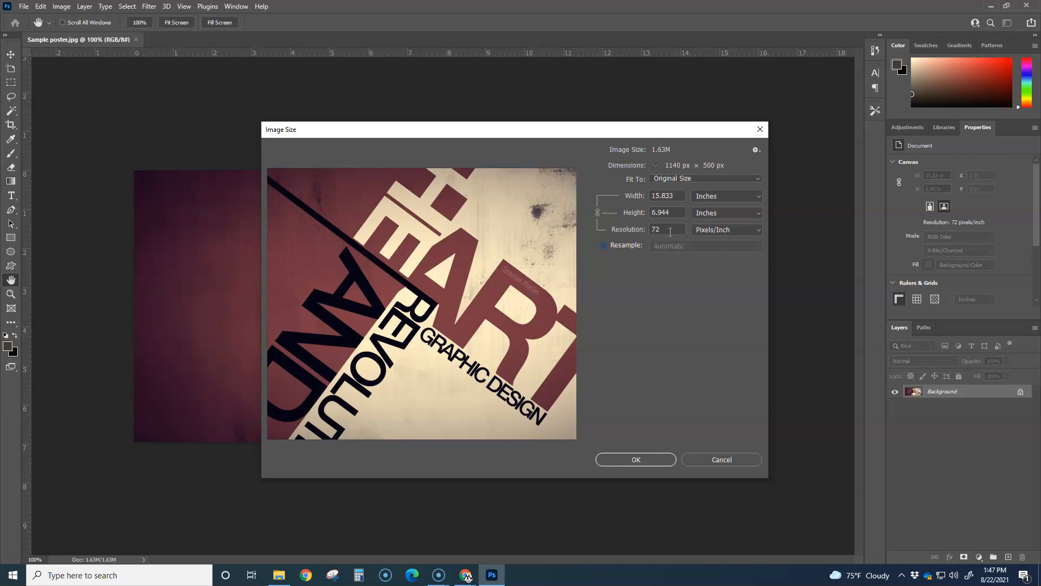
pyautogui.click(626, 228)
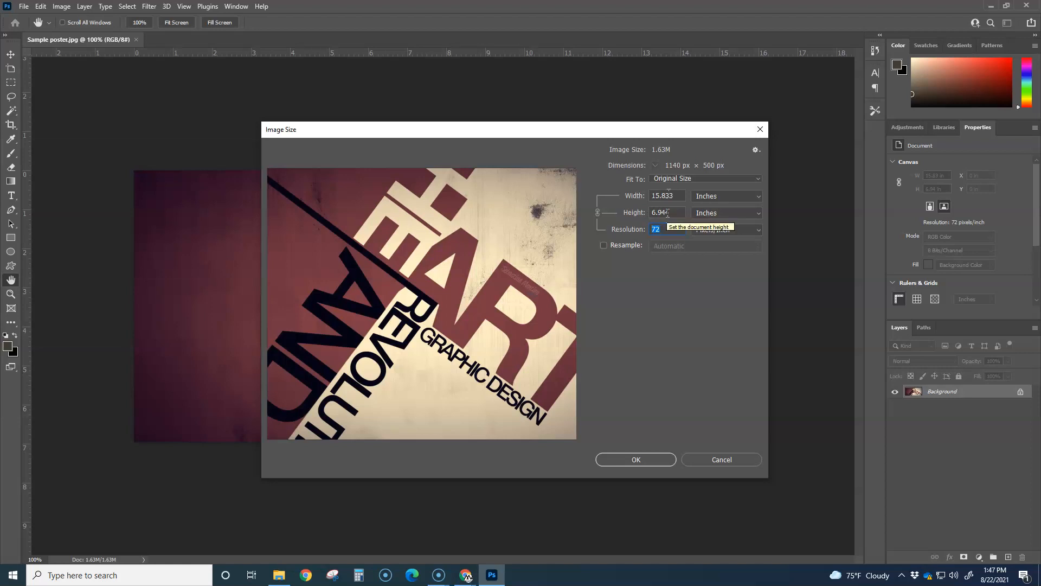
pyautogui.write('300')
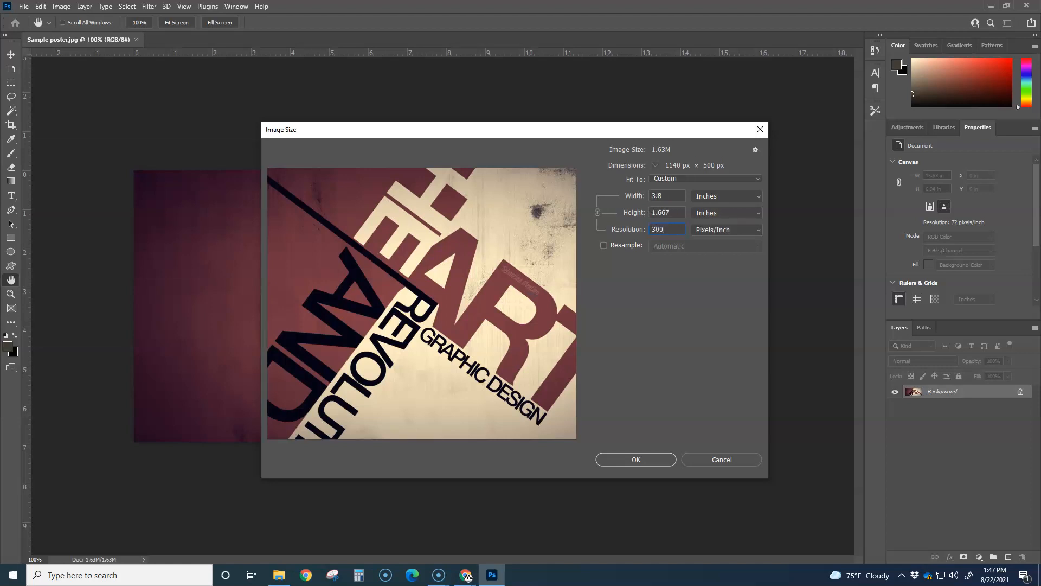
pyautogui.press('BackSpace')
pyautogui.press('BackSpace')
pyautogui.press('BackSpace')
pyautogui.write('150')
pyautogui.click(637, 459)
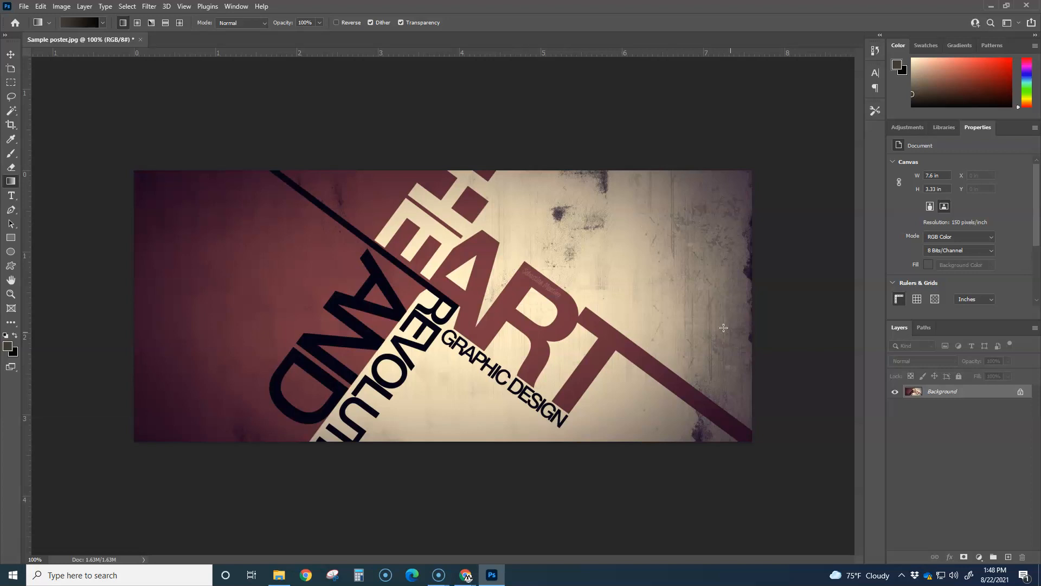
# Add a new layer and set the Type tool's font to Arial with the Black style
pyautogui.click(1008, 557)
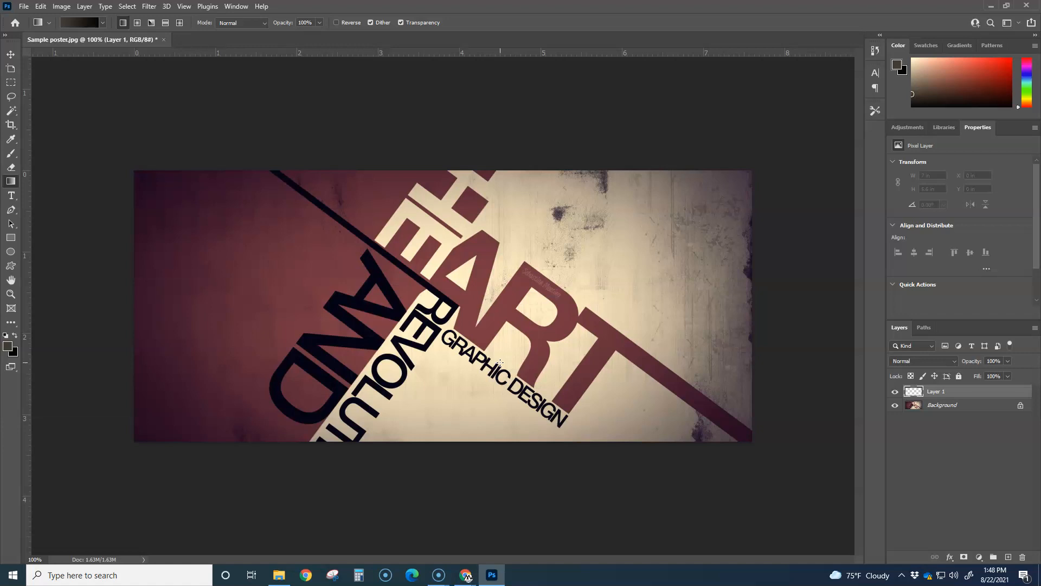
pyautogui.click(10, 196)
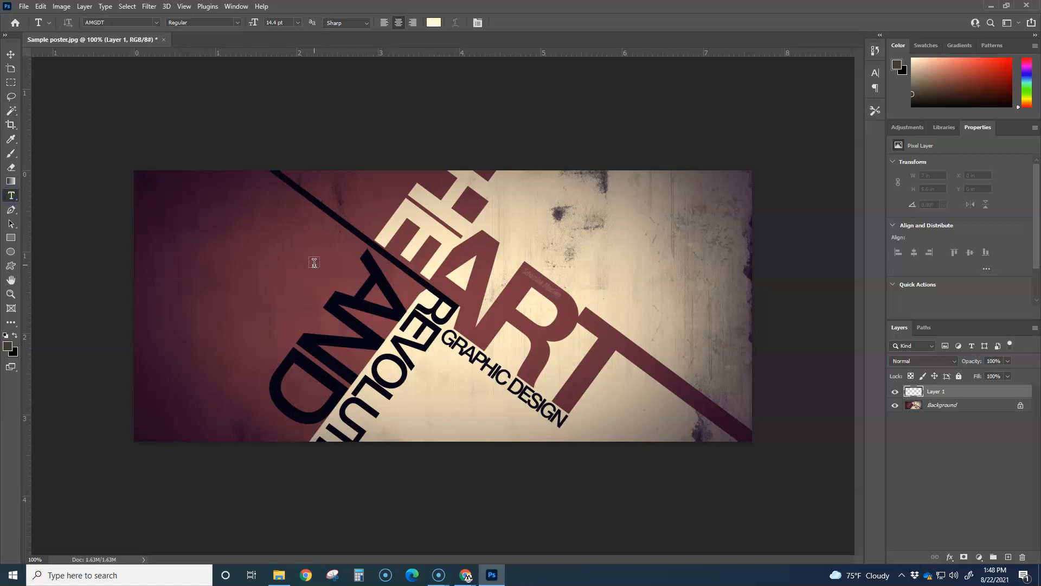
pyautogui.click(157, 23)
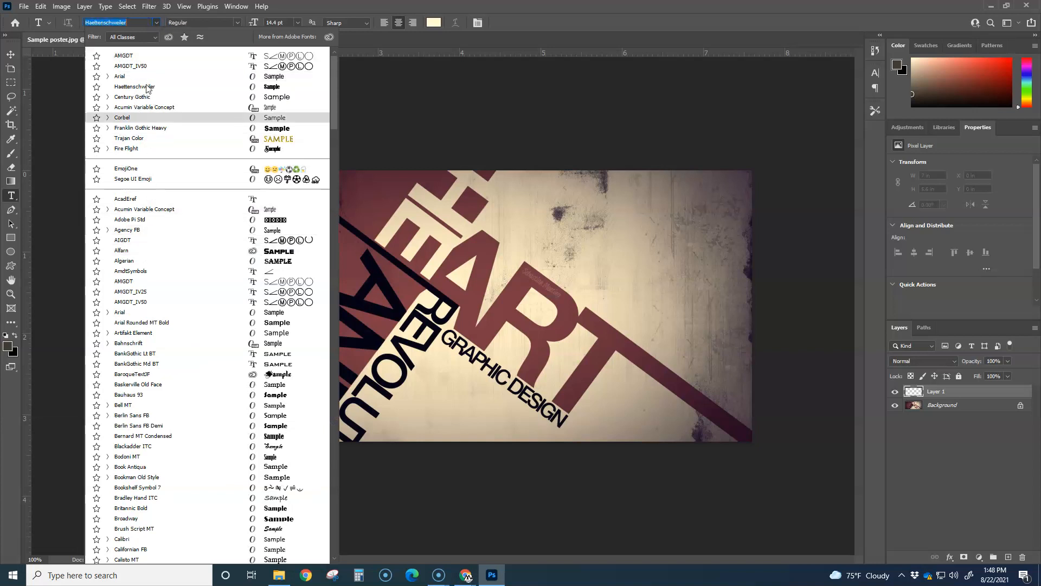
pyautogui.press('Escape')
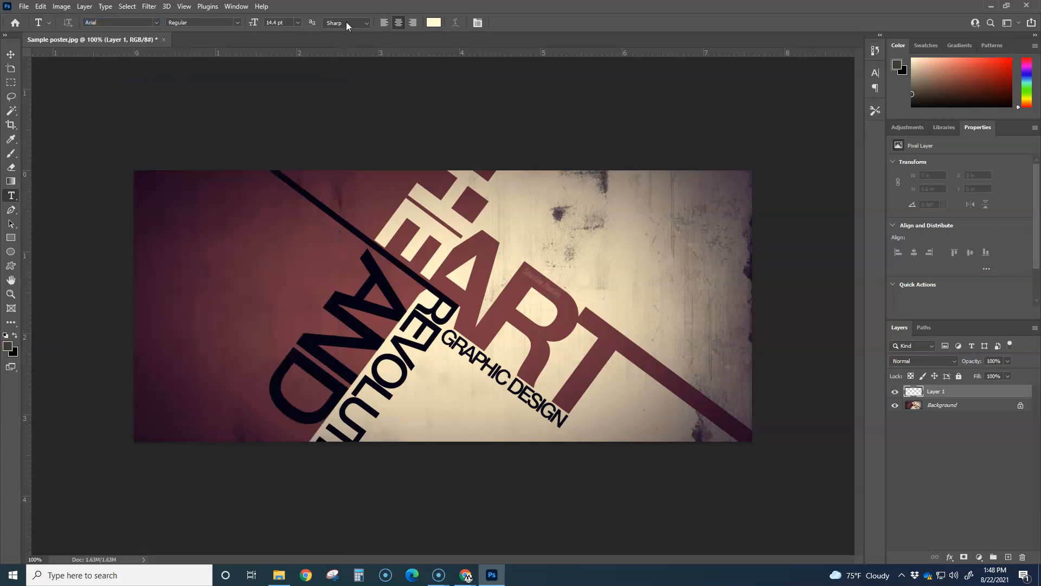
pyautogui.click(237, 26)
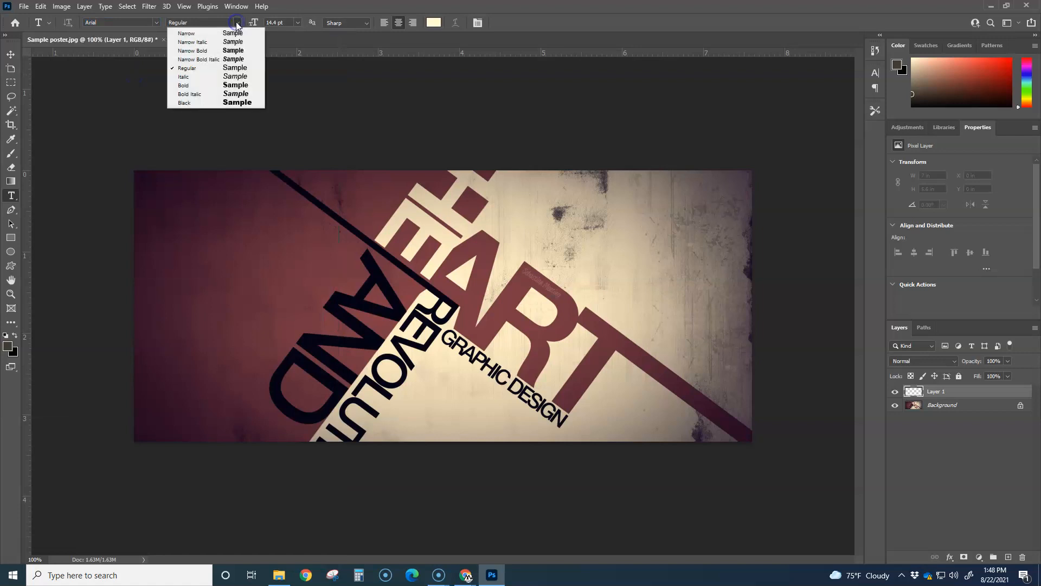
pyautogui.click(191, 102)
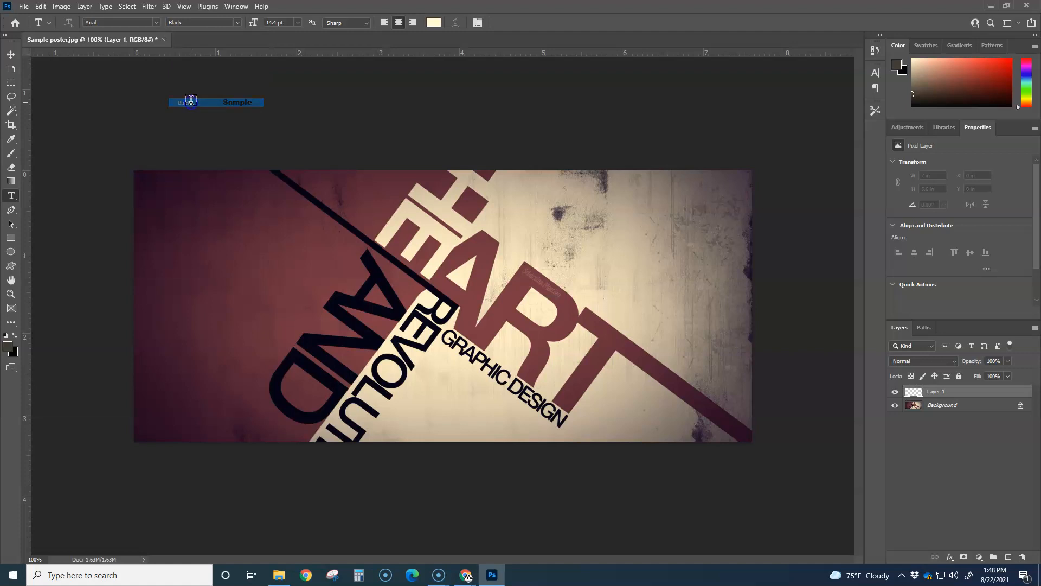
# Add the text ART on the poster's dark red area and scale it up to about 79 pt
pyautogui.click(275, 260)
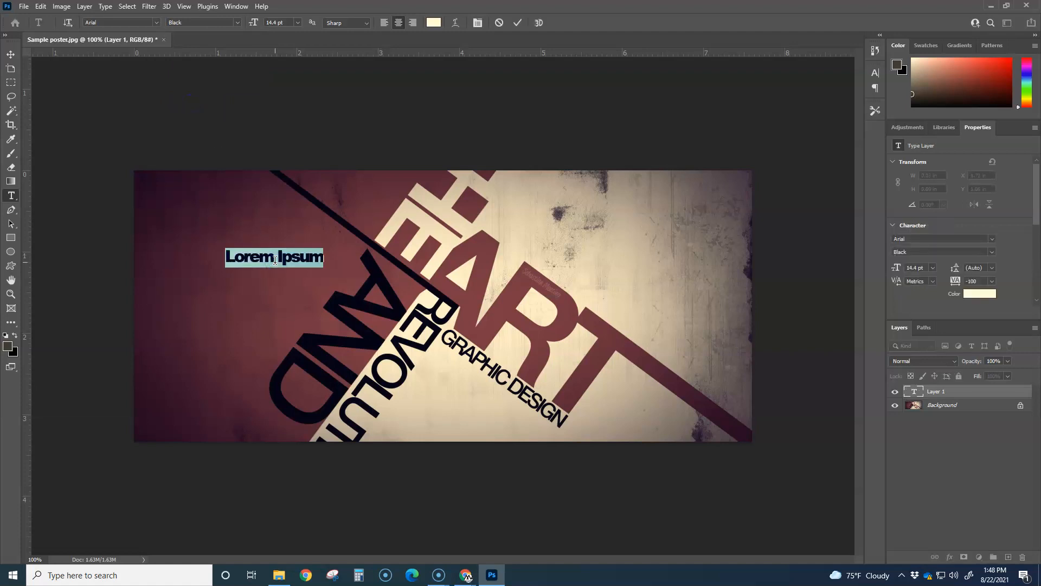
pyautogui.write('a')
pyautogui.press('BackSpace')
pyautogui.write('ART')
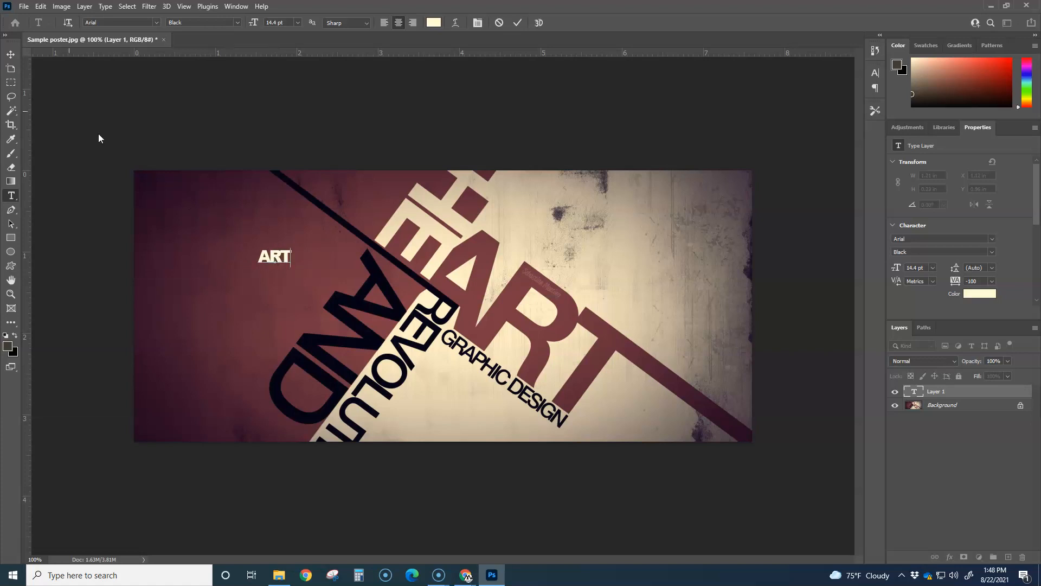
pyautogui.click(10, 55)
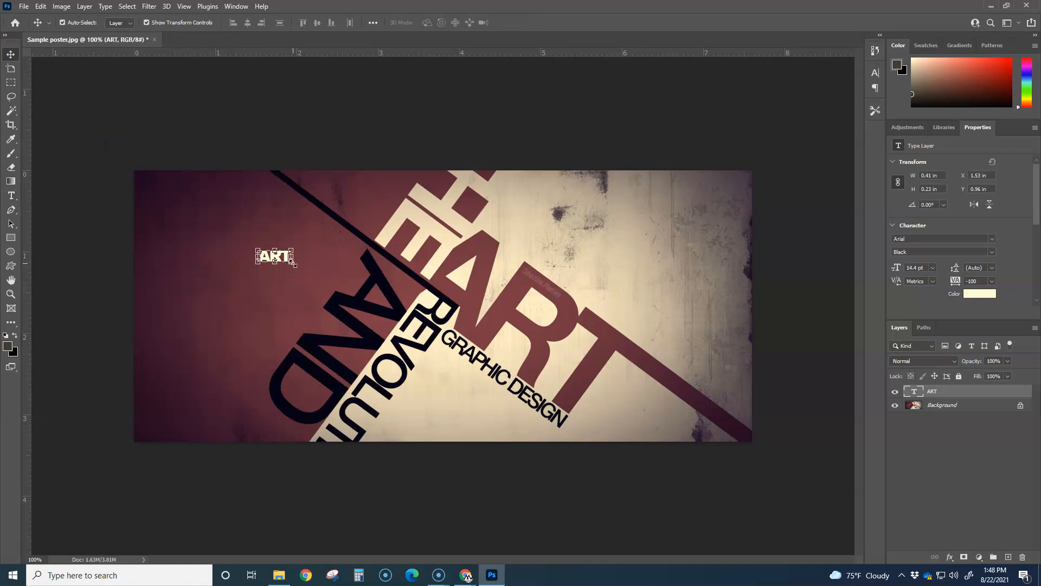
pyautogui.moveTo(293, 264); pyautogui.dragTo(432, 356)
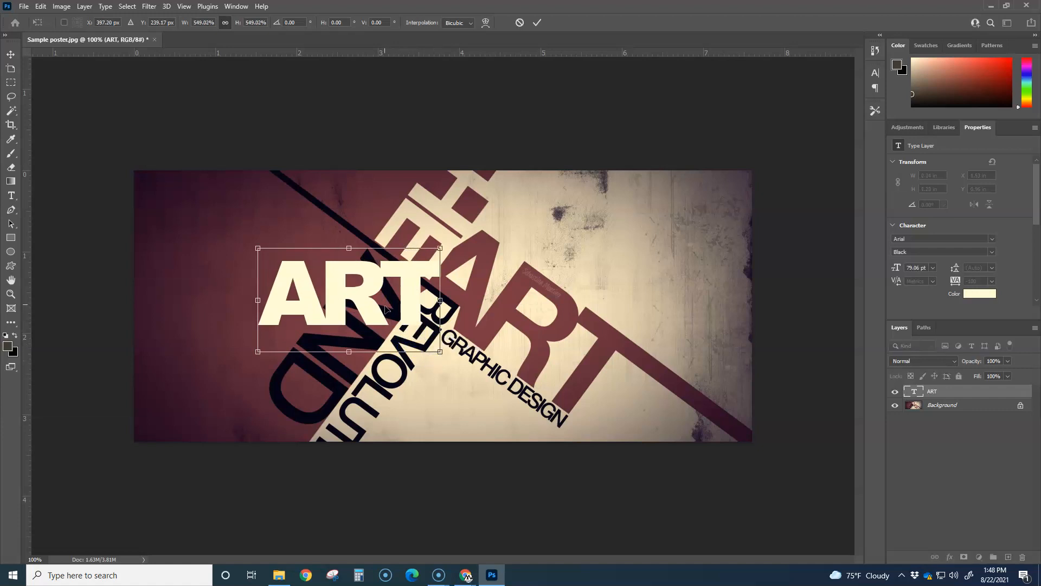
# Change the ART text's style to Bold and move it to the upper-left corner of the poster
pyautogui.doubleClick(422, 307)
pyautogui.doubleClick(422, 307)
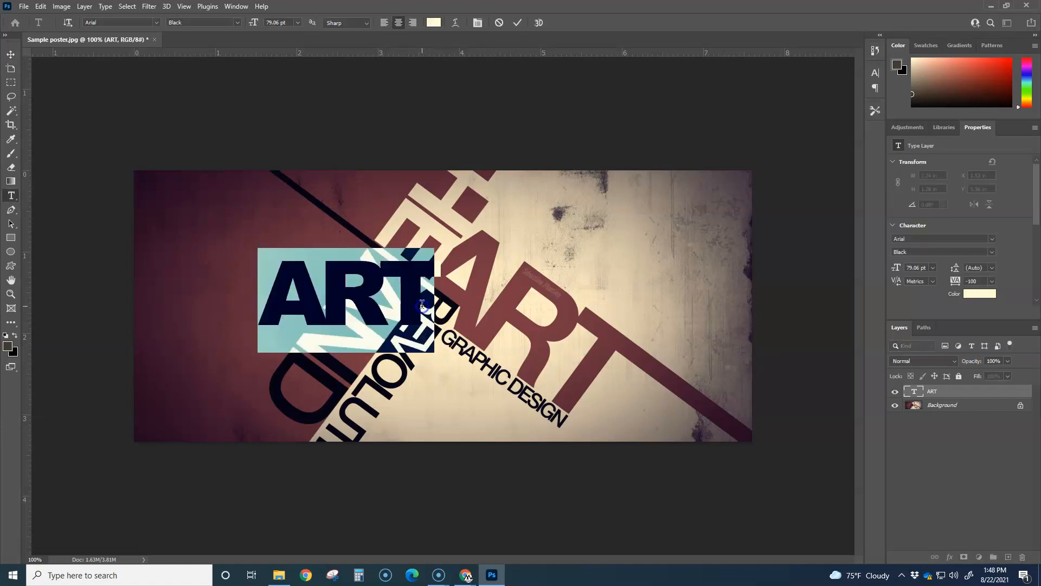
pyautogui.click(236, 23)
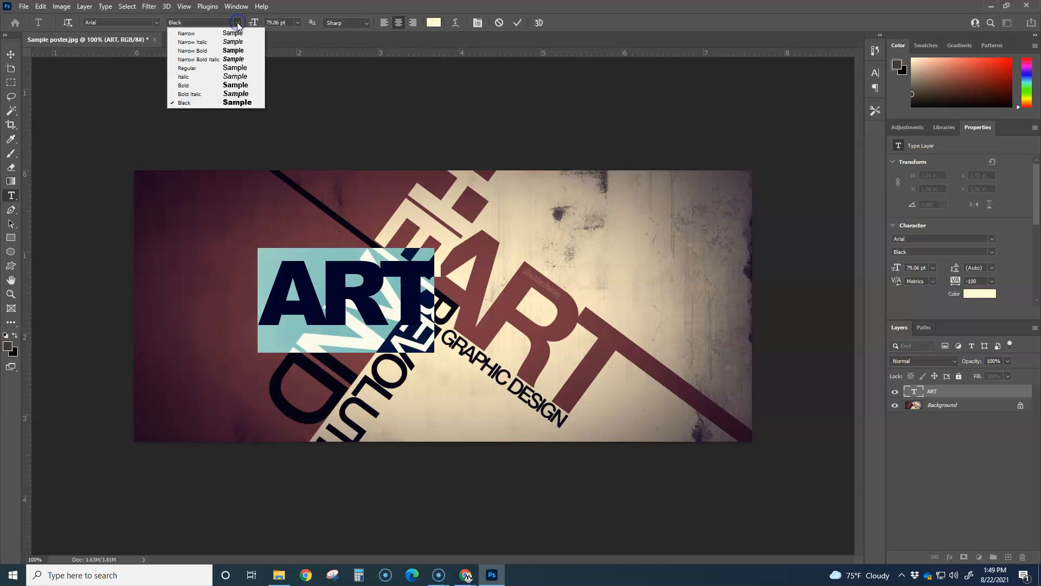
pyautogui.click(191, 86)
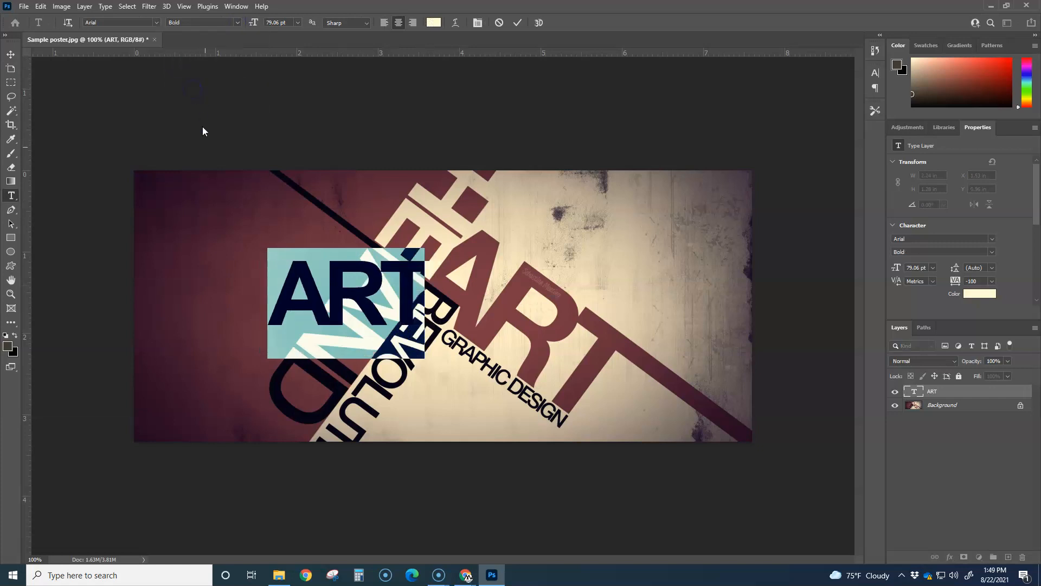
pyautogui.click(219, 273)
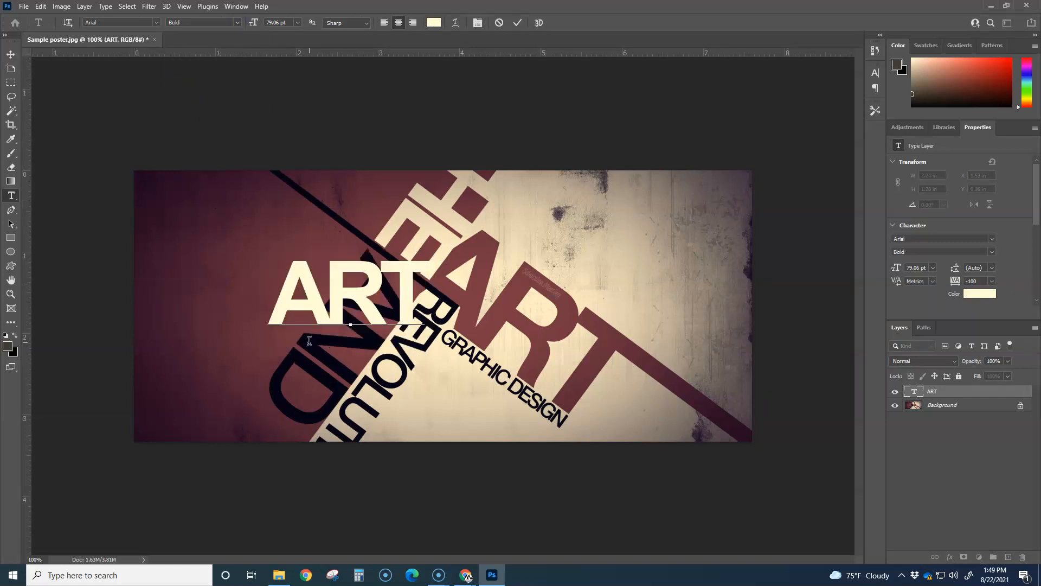
pyautogui.hotkey('ctrl', 'Return')
pyautogui.press('v')
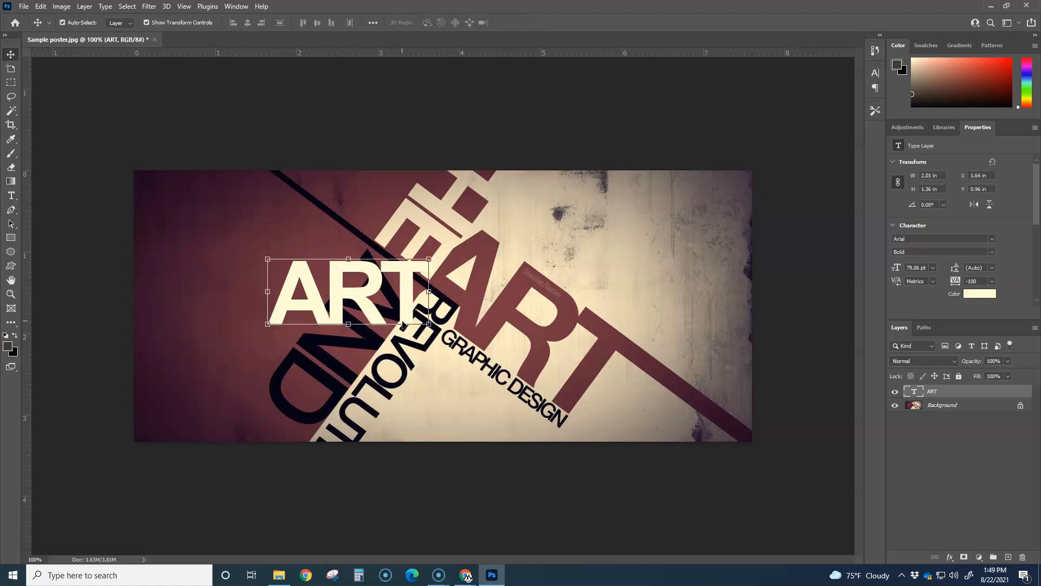
pyautogui.moveTo(404, 313); pyautogui.dragTo(306, 244)
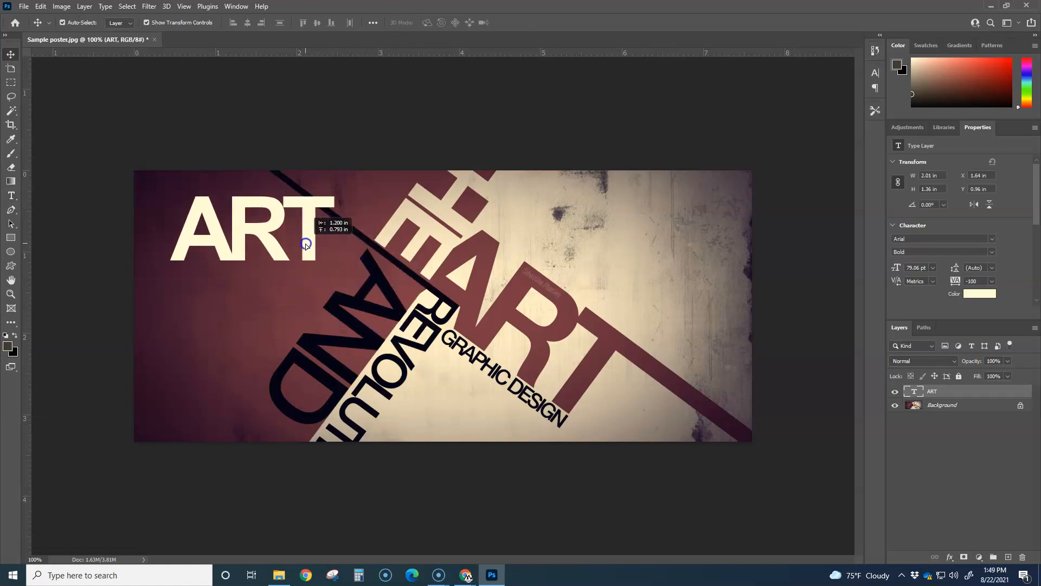
# Duplicate the ART text layer and place the copy directly below the original text
pyautogui.hotkey('ctrl', 'c')
pyautogui.hotkey('ctrl', 'v')
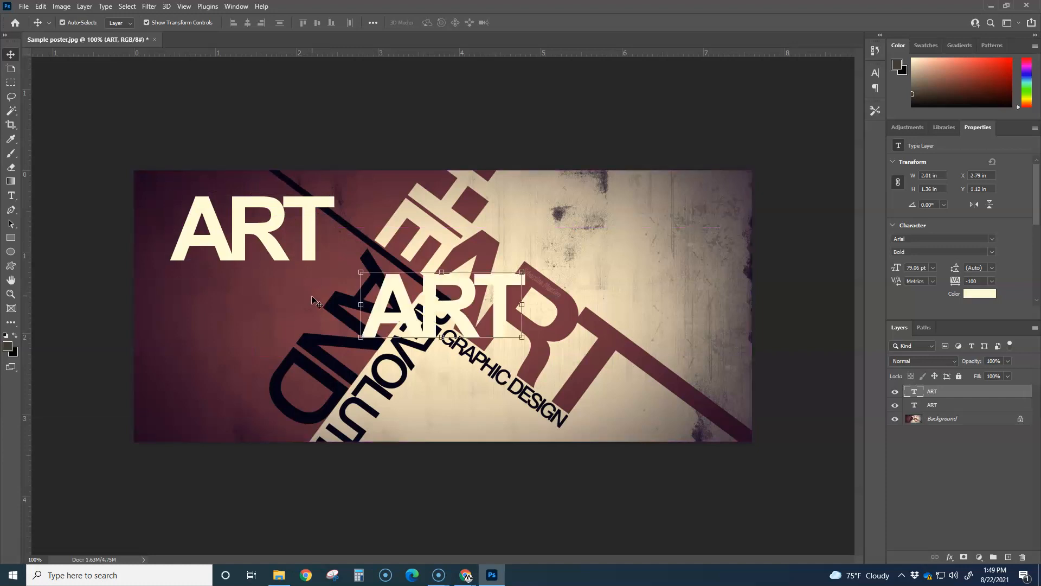
pyautogui.moveTo(430, 304); pyautogui.dragTo(271, 304)
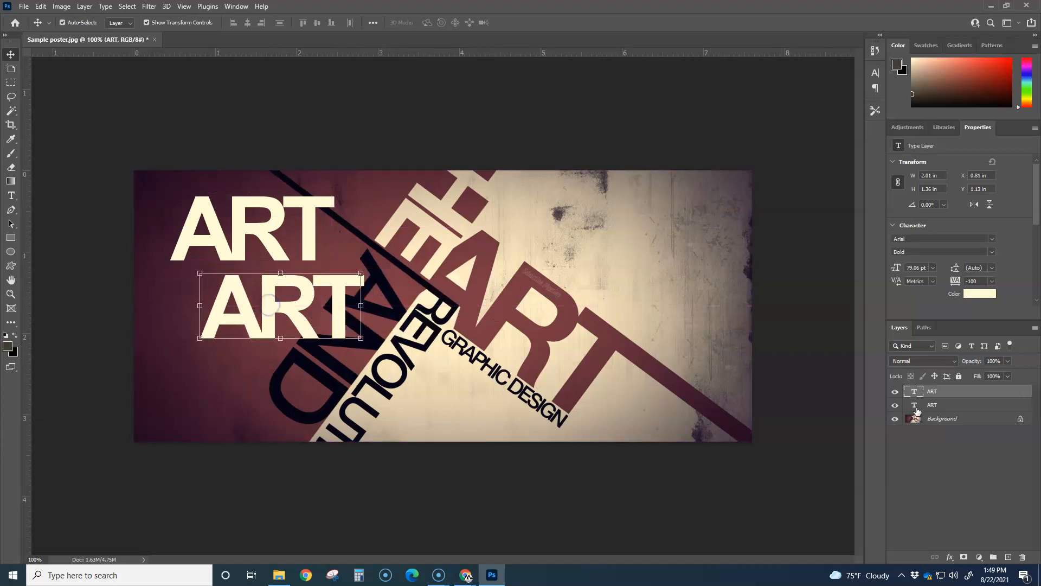
# Replace the wording of the lower ART copy with GRAPHIC DESIGN
pyautogui.doubleClick(279, 310)
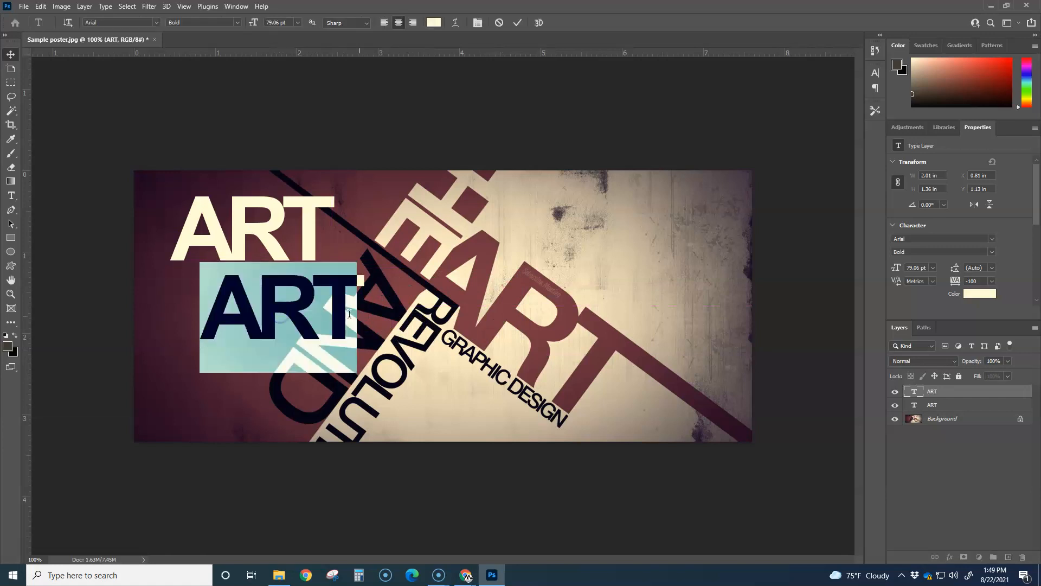
pyautogui.write('gr')
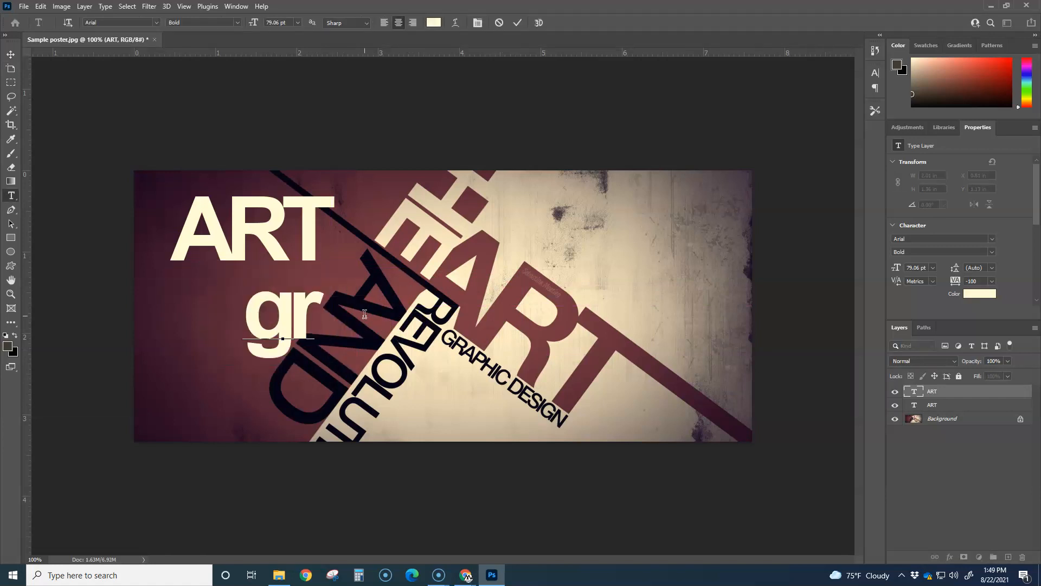
pyautogui.press('BackSpace')
pyautogui.press('BackSpace')
pyautogui.write('FR')
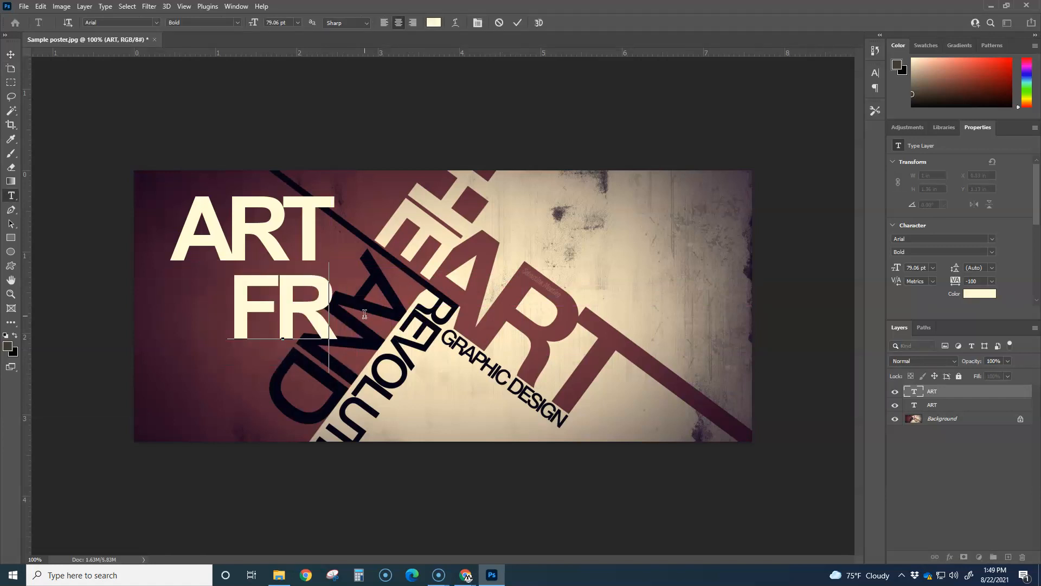
pyautogui.press('BackSpace')
pyautogui.press('BackSpace')
pyautogui.write('G')
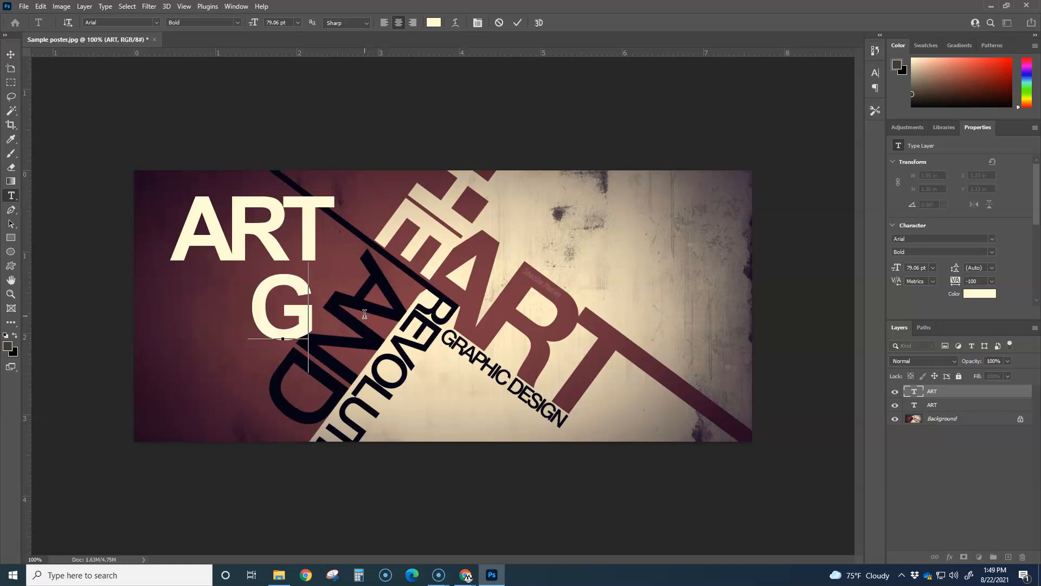
pyautogui.write('RAPH')
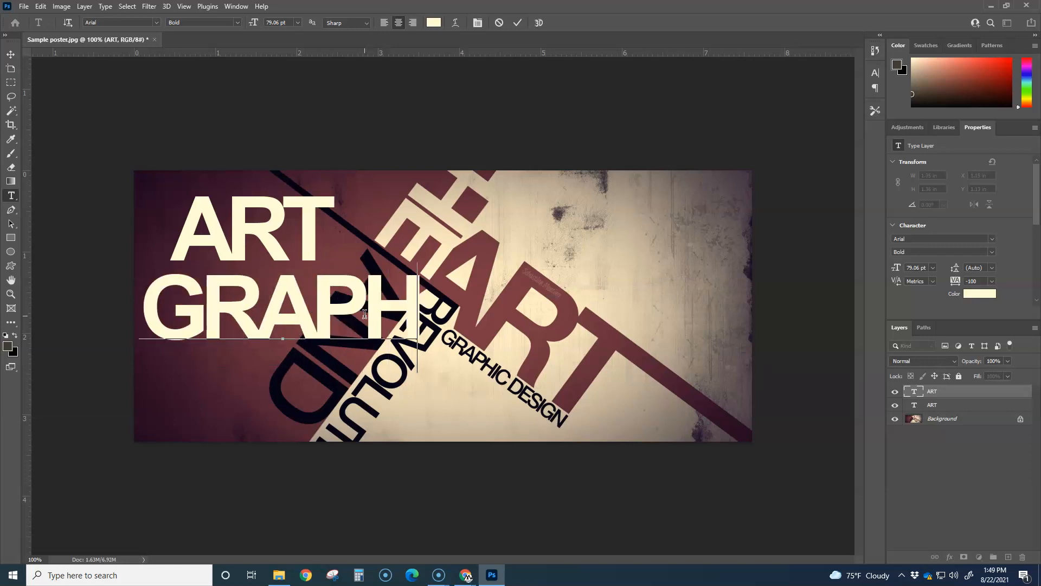
pyautogui.write('IC DESIGN')
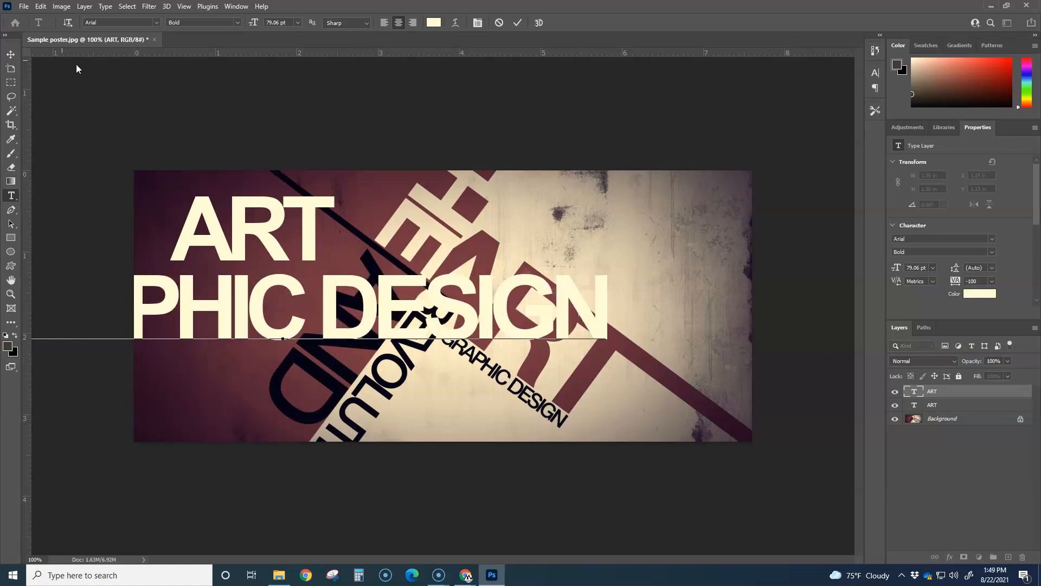
# Scale the GRAPHIC DESIGN text down to about 17.7 pt and align its left edge with ART
pyautogui.click(11, 54)
pyautogui.moveTo(608, 273); pyautogui.dragTo(390, 281)
pyautogui.moveTo(311, 326); pyautogui.dragTo(527, 314)
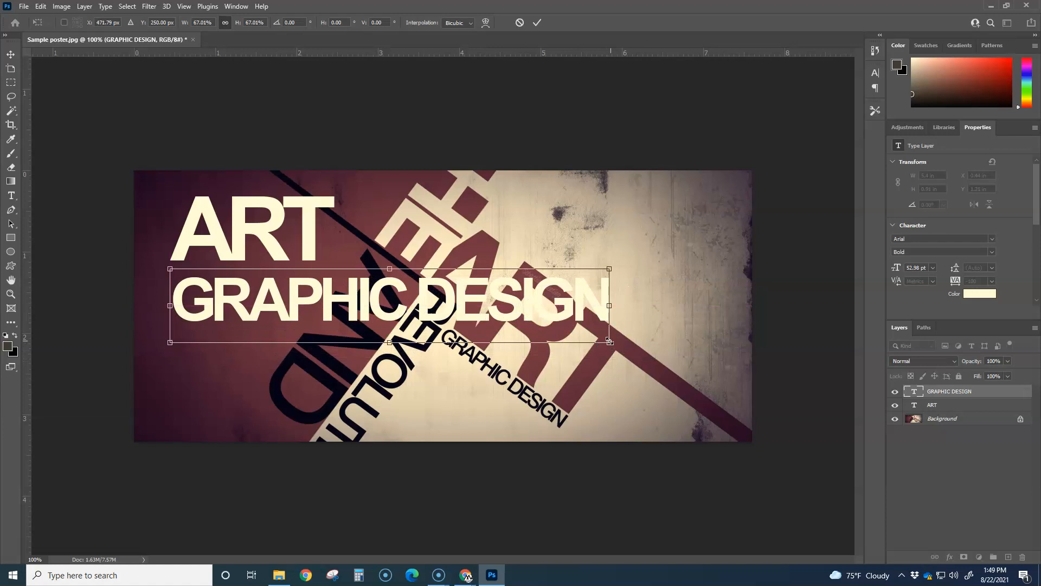
pyautogui.moveTo(610, 342); pyautogui.dragTo(318, 279)
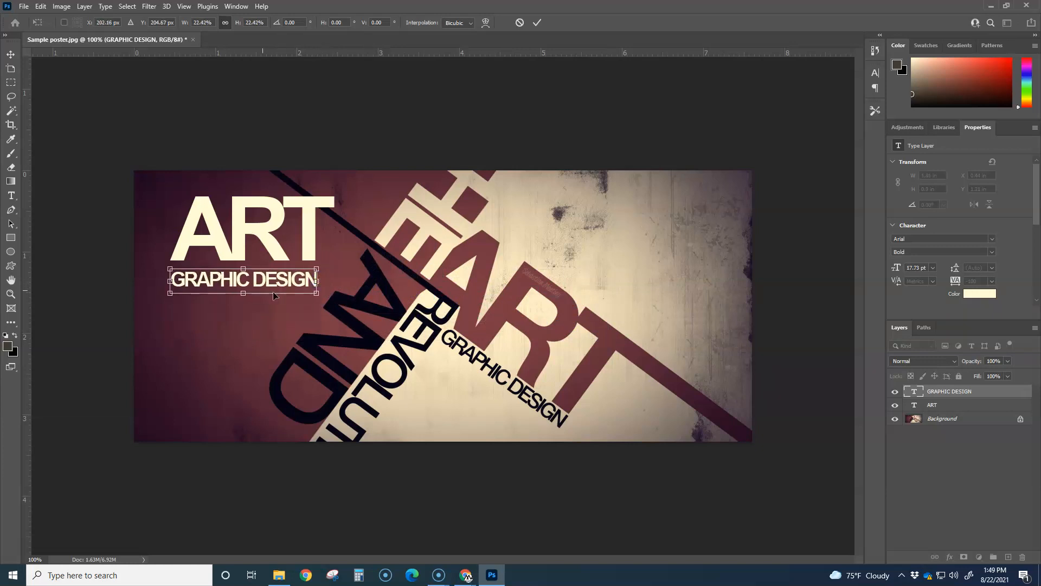
# Move the GRAPHIC DESIGN text up tight beneath ART and scale it down to about 17.56 pt
pyautogui.scroll(6, 265, 297)
pyautogui.moveTo(215, 319); pyautogui.dragTo(410, 389)
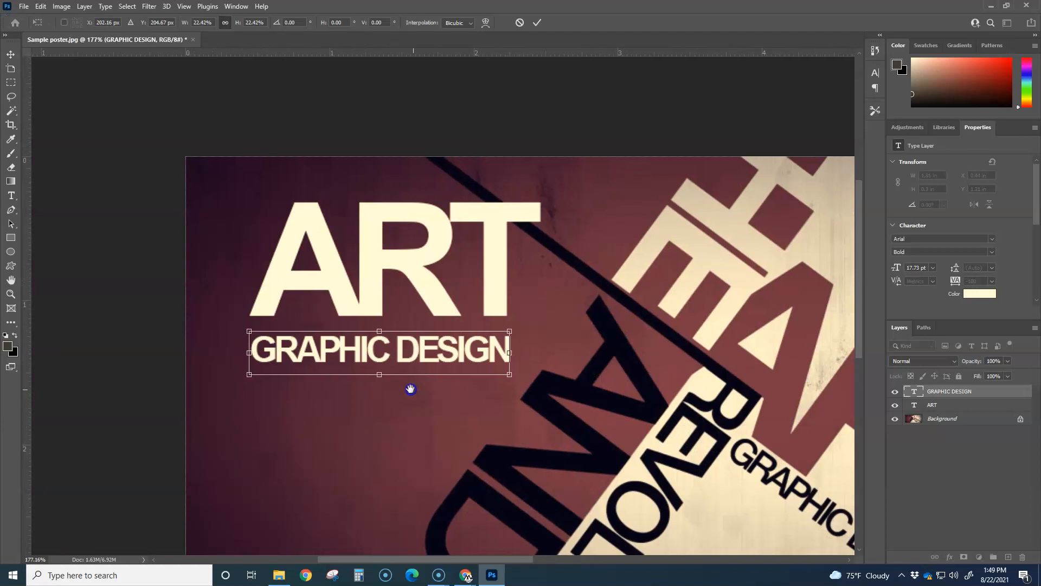
pyautogui.scroll(4, 373, 379)
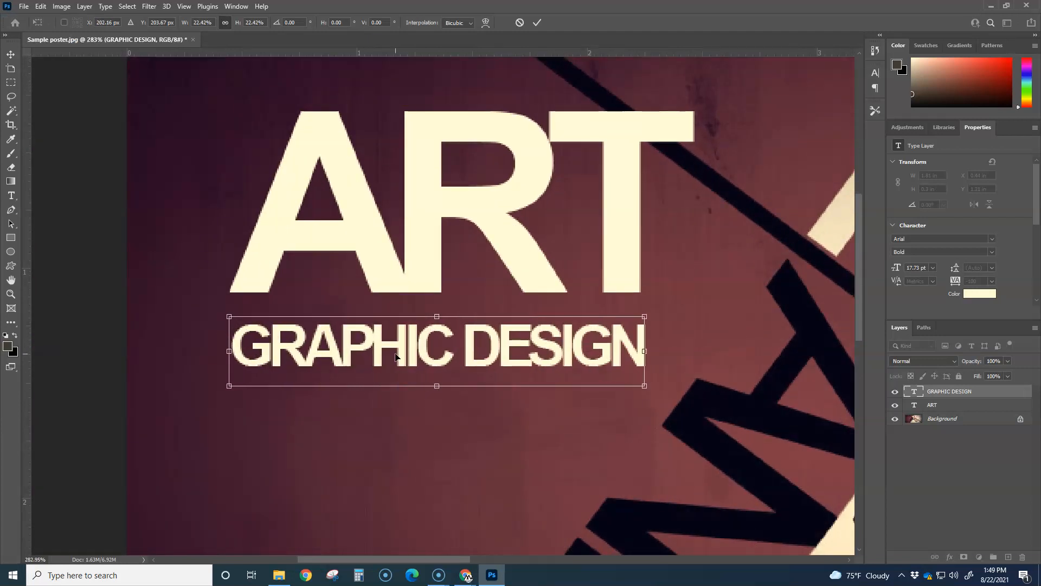
pyautogui.moveTo(396, 355); pyautogui.dragTo(396, 351)
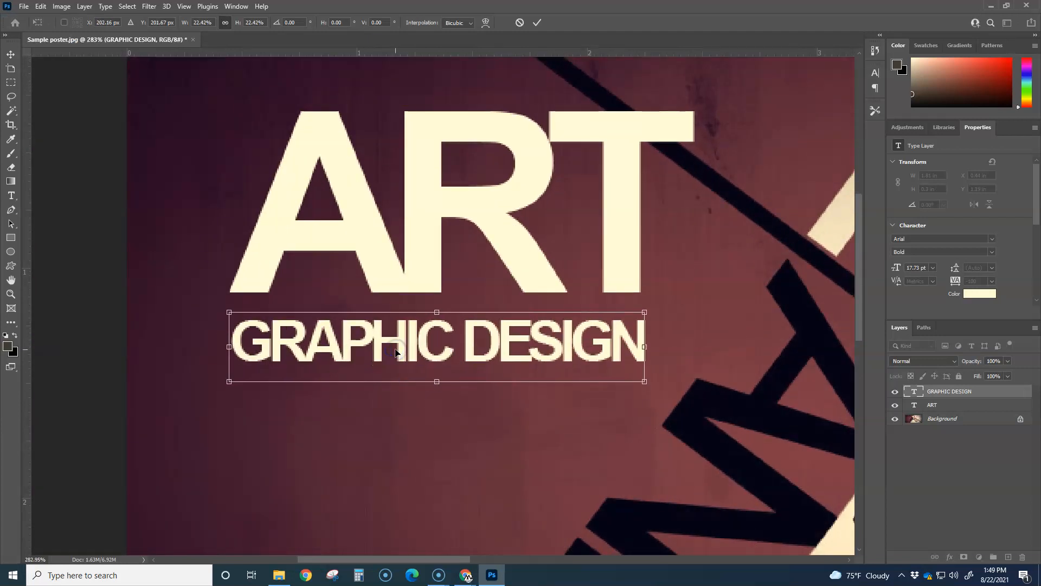
pyautogui.moveTo(395, 351); pyautogui.dragTo(403, 326)
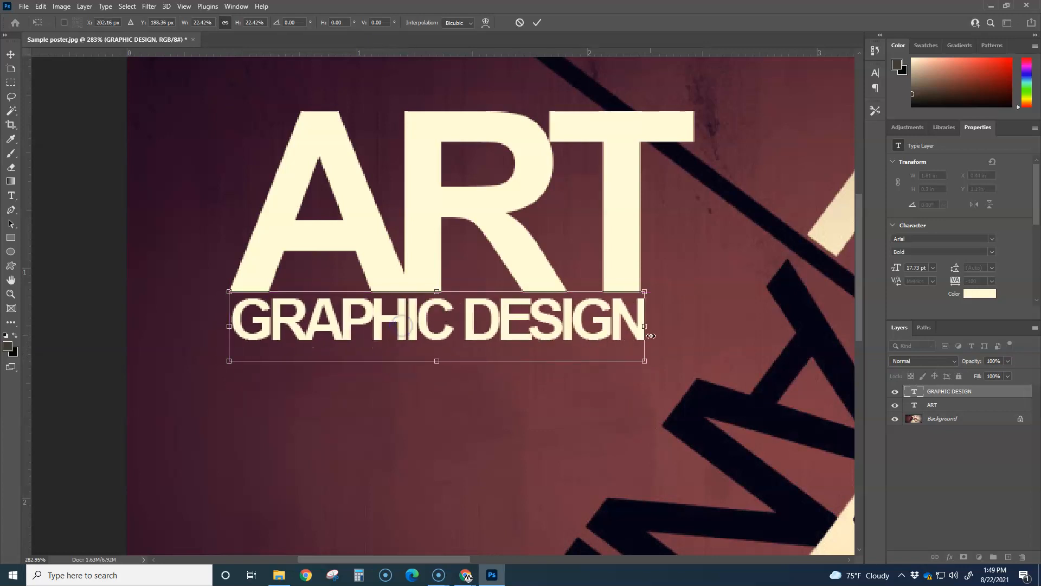
pyautogui.moveTo(644, 326)
pyautogui.mouseDown()
pyautogui.moveTo(630, 324)
pyautogui.moveTo(639, 325)
pyautogui.mouseUp()
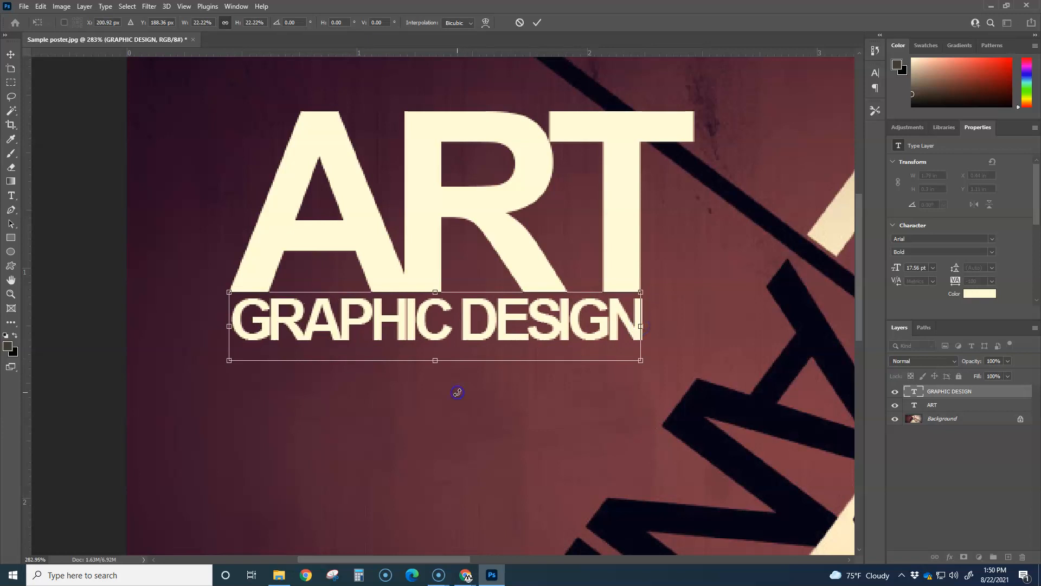
pyautogui.doubleClick(460, 319)
pyautogui.click(462, 408)
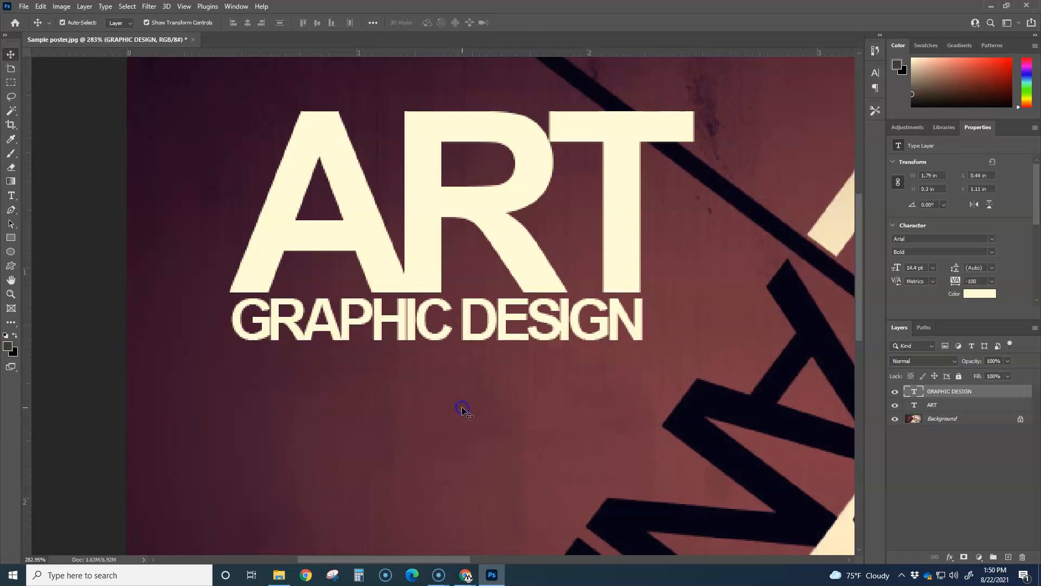
pyautogui.scroll(-1, 462, 411)
pyautogui.scroll(-5, 462, 412)
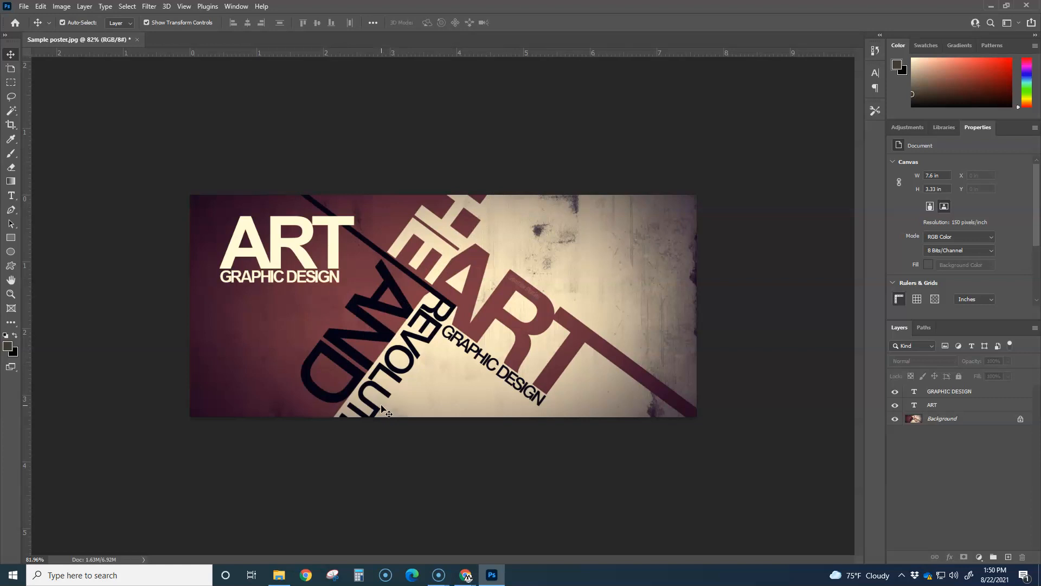
# Duplicate the GRAPHIC DESIGN text layer and replace the copy's wording with REVOLUTION
pyautogui.click(305, 280)
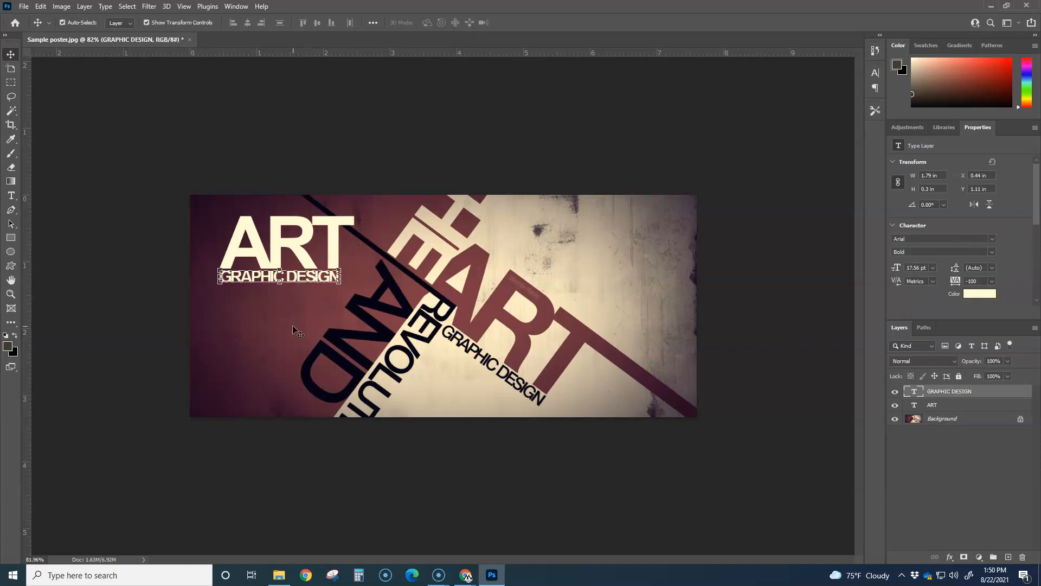
pyautogui.hotkey('ctrl', 'c')
pyautogui.hotkey('ctrl', 'v')
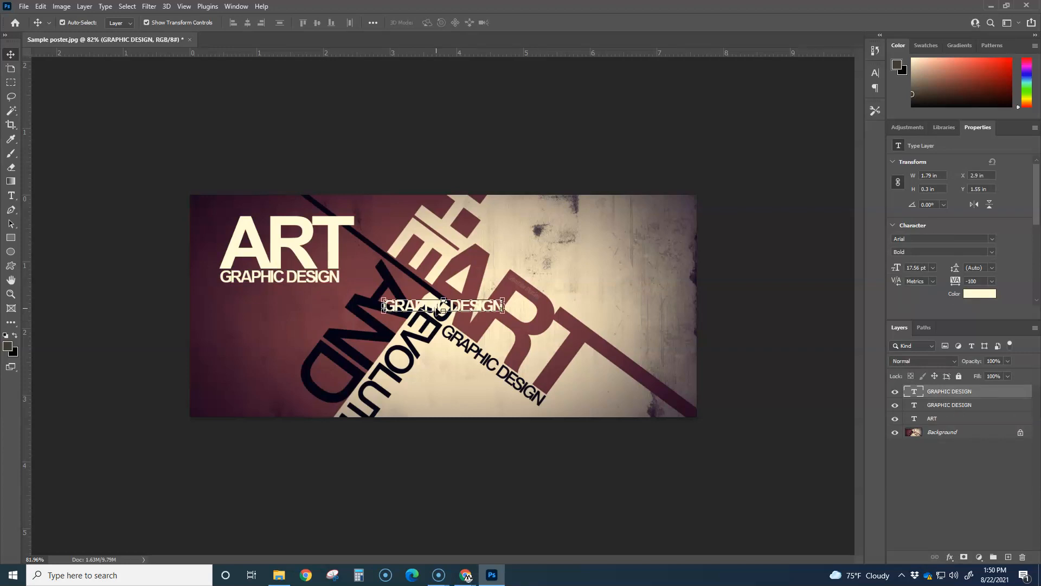
pyautogui.doubleClick(438, 307)
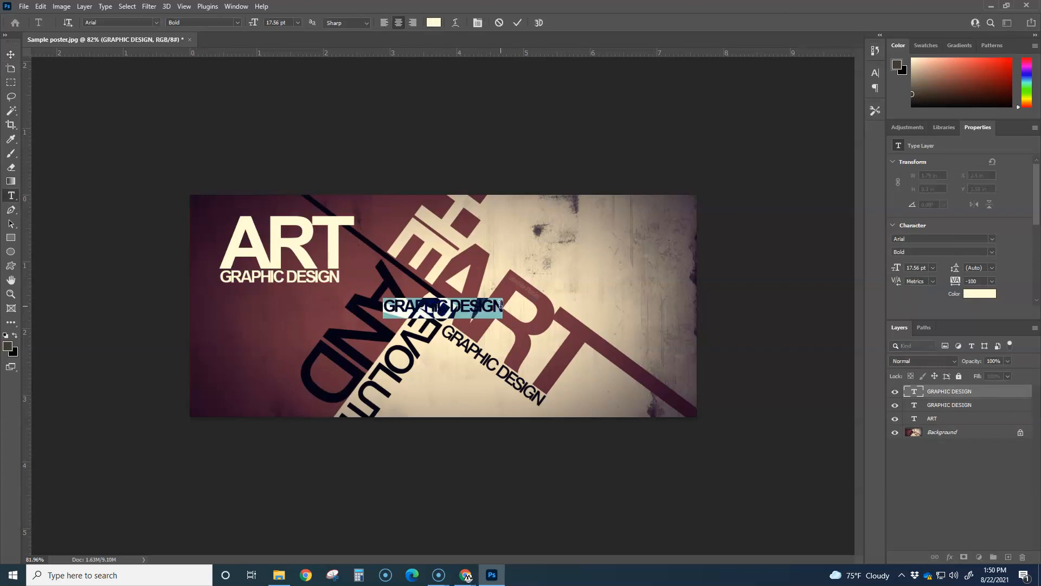
pyautogui.press('BackSpace')
pyautogui.write('REVOLUTION')
pyautogui.click(11, 54)
# Scale the REVOLUTION text up to about 41.24 pt and move it above the large diagonal ART lettering
pyautogui.moveTo(490, 313); pyautogui.dragTo(622, 372)
pyautogui.moveTo(514, 329); pyautogui.dragTo(541, 313)
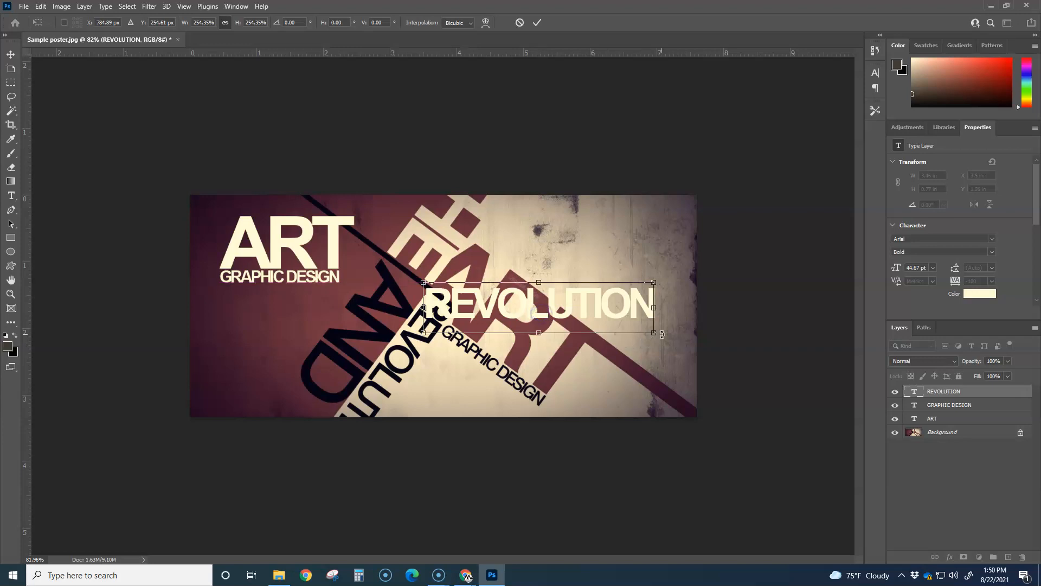
pyautogui.moveTo(654, 332); pyautogui.dragTo(637, 326)
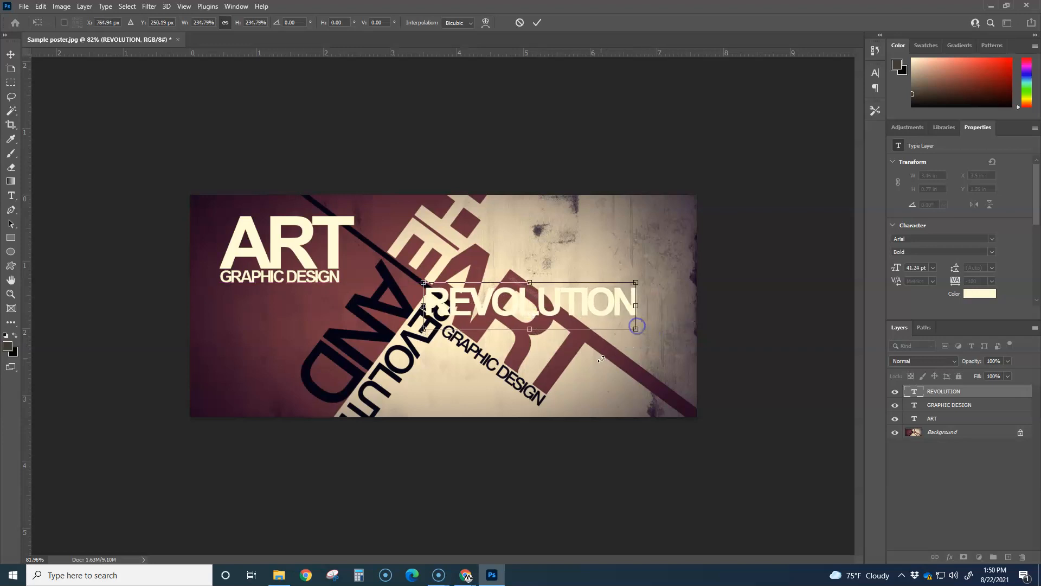
pyautogui.moveTo(523, 307); pyautogui.dragTo(520, 266)
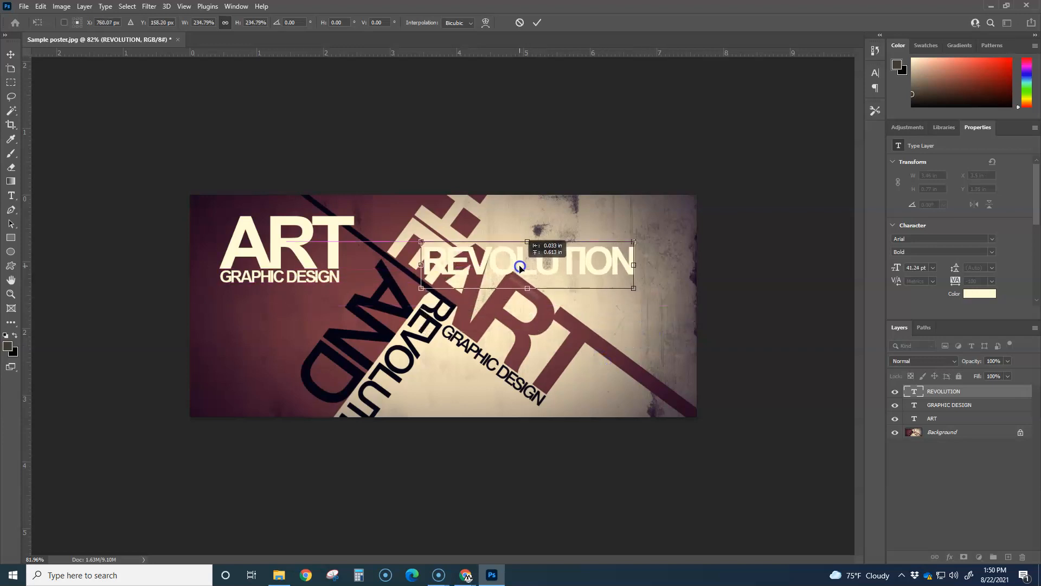
# Duplicate the cream ART text into the lower middle of the poster and change the copy's wording to AND
pyautogui.click(293, 243)
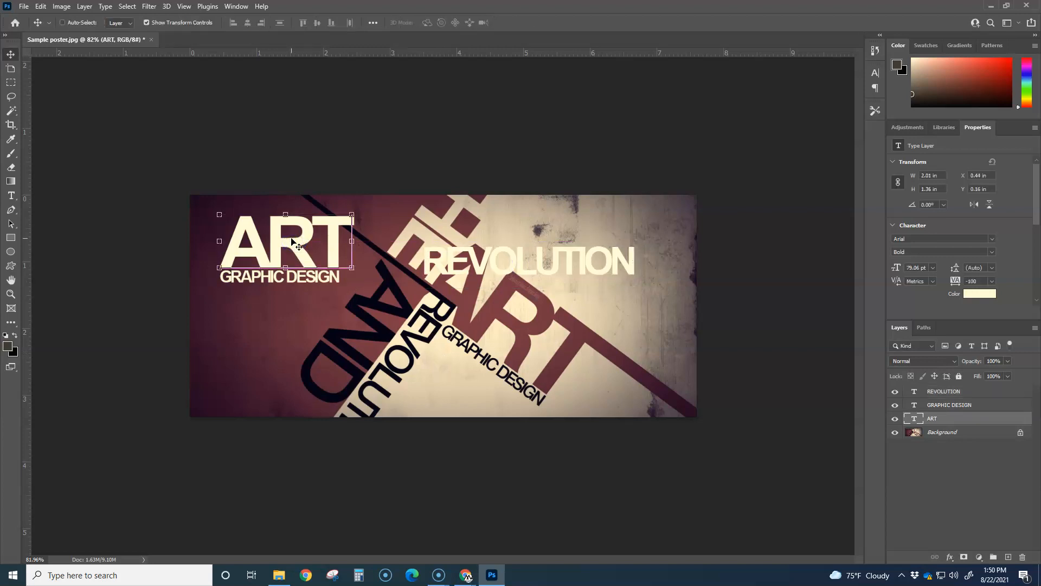
pyautogui.moveTo(293, 243); pyautogui.dragTo(470, 331)
pyautogui.doubleClick(472, 328)
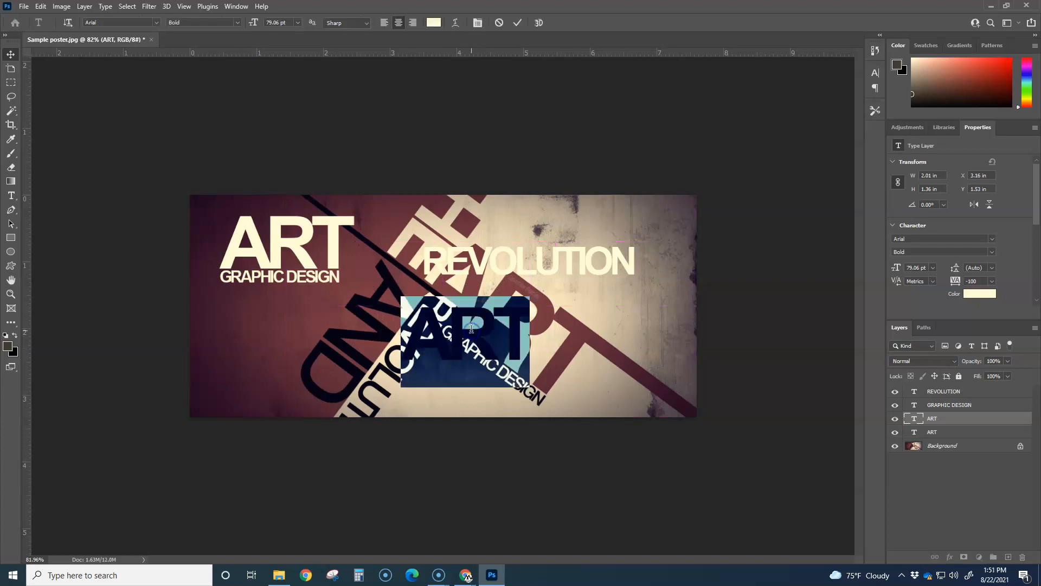
pyautogui.click(522, 330)
pyautogui.press('BackSpace')
pyautogui.press('BackSpace')
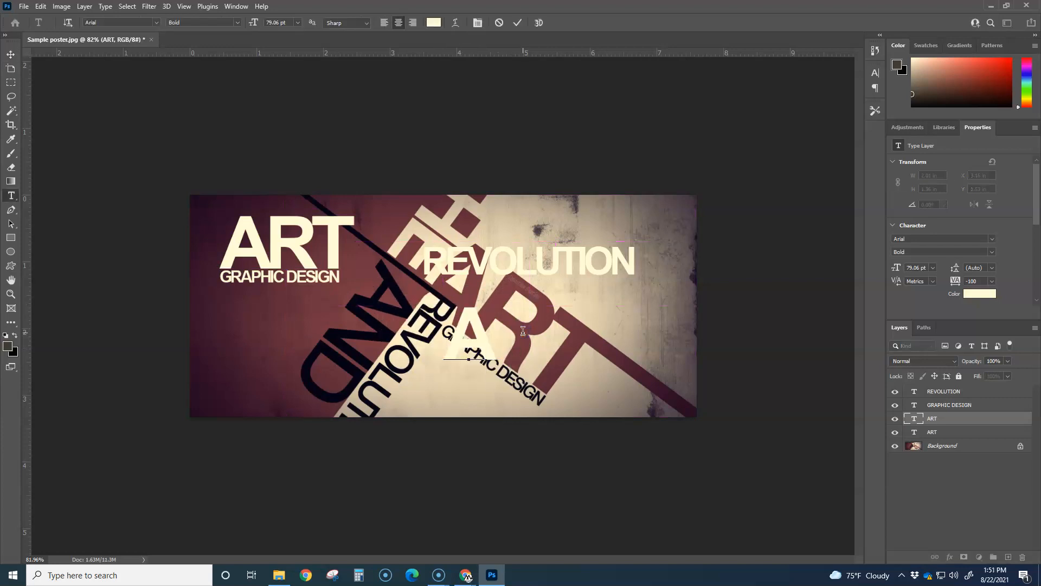
pyautogui.write('ND')
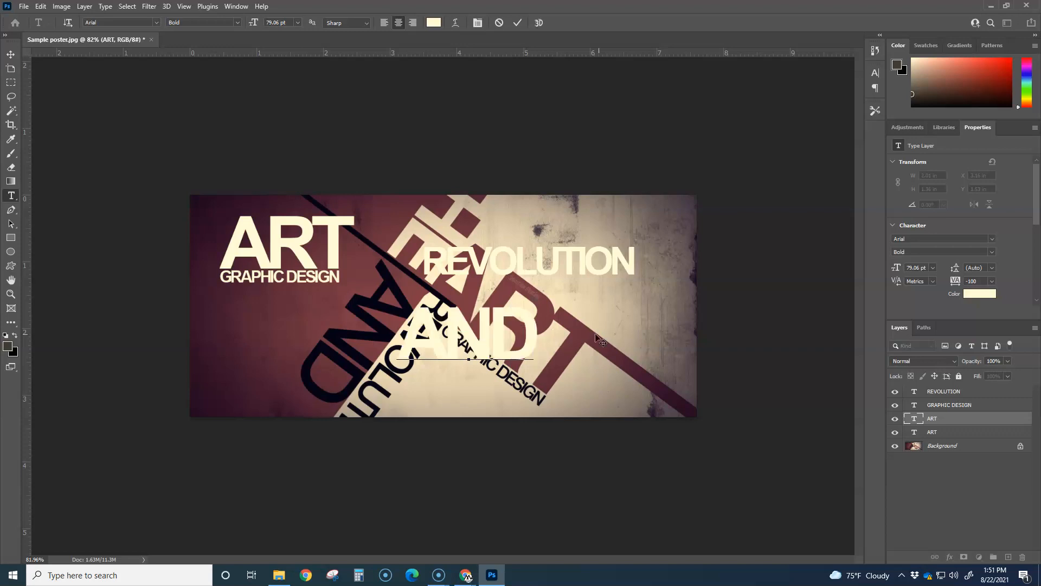
pyautogui.click(606, 334)
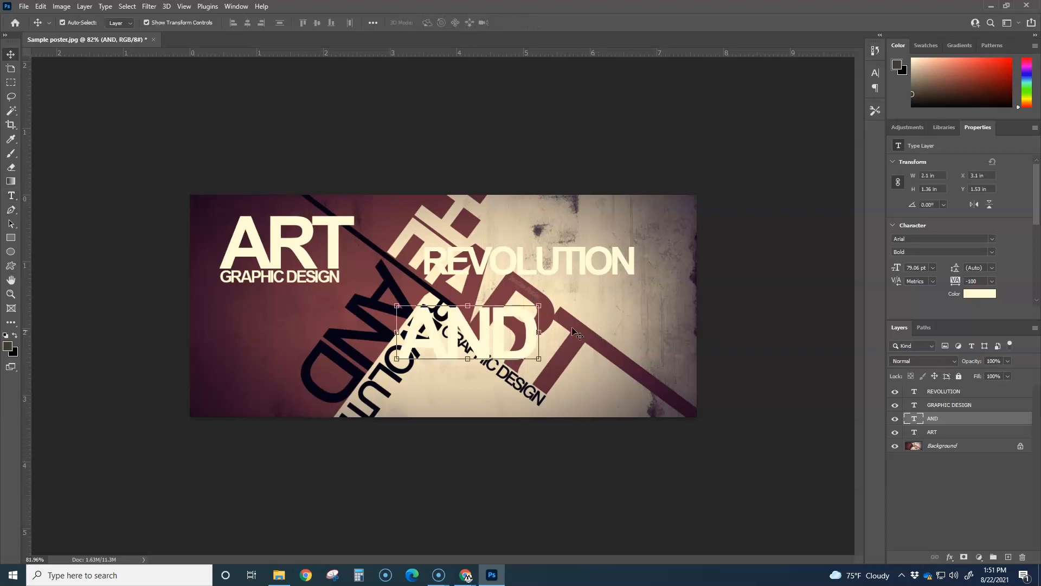
# Place the AND text directly below REVOLUTION and nudge it right to about X 3.62 in
pyautogui.moveTo(475, 340); pyautogui.dragTo(499, 310)
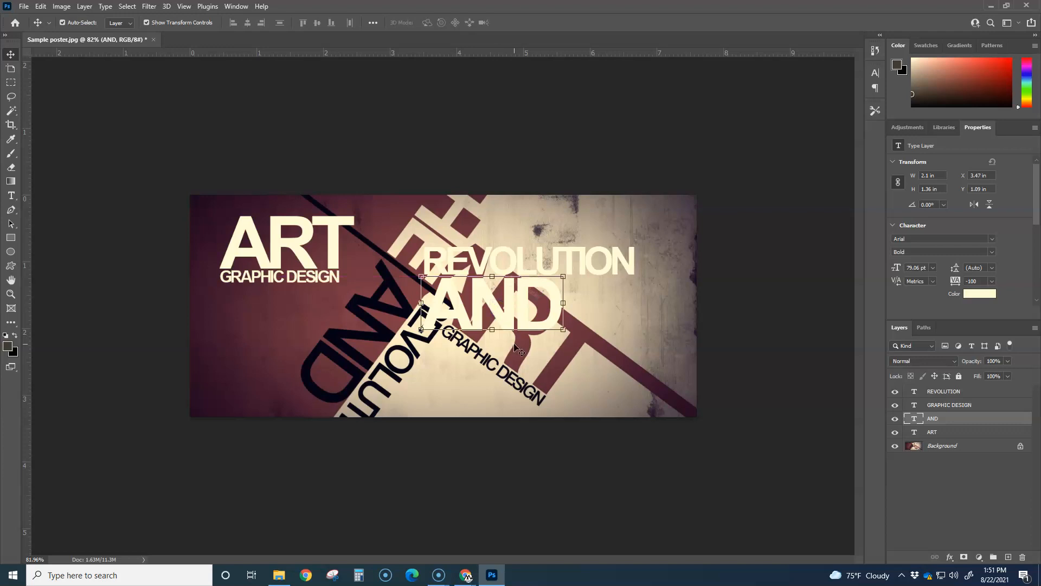
pyautogui.press('Right')
pyautogui.press('Right')
pyautogui.press('Right')
pyautogui.press('Right')
pyautogui.press('Right')
pyautogui.press('Right')
pyautogui.press('Right')
pyautogui.press('Right')
pyautogui.press('Right')
pyautogui.press('Right')
pyautogui.press('Right')
pyautogui.press('Right')
pyautogui.press('Right')
pyautogui.press('Right')
pyautogui.press('Right')
pyautogui.press('Right')
pyautogui.press('Right')
pyautogui.press('Right')
pyautogui.press('Right')
pyautogui.press('Right')
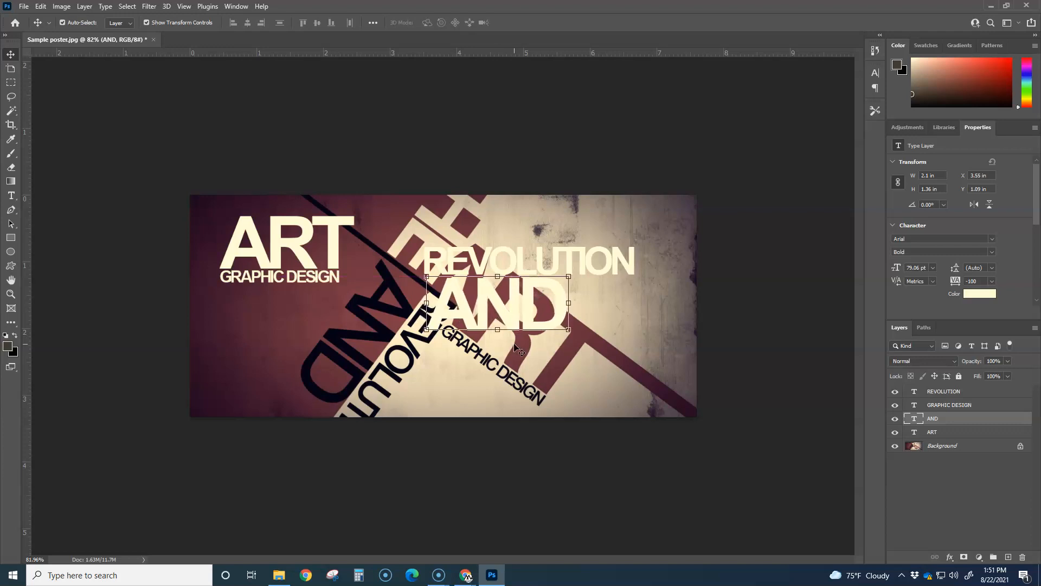
pyautogui.press('Right')
pyautogui.press('Right')
pyautogui.press('Right')
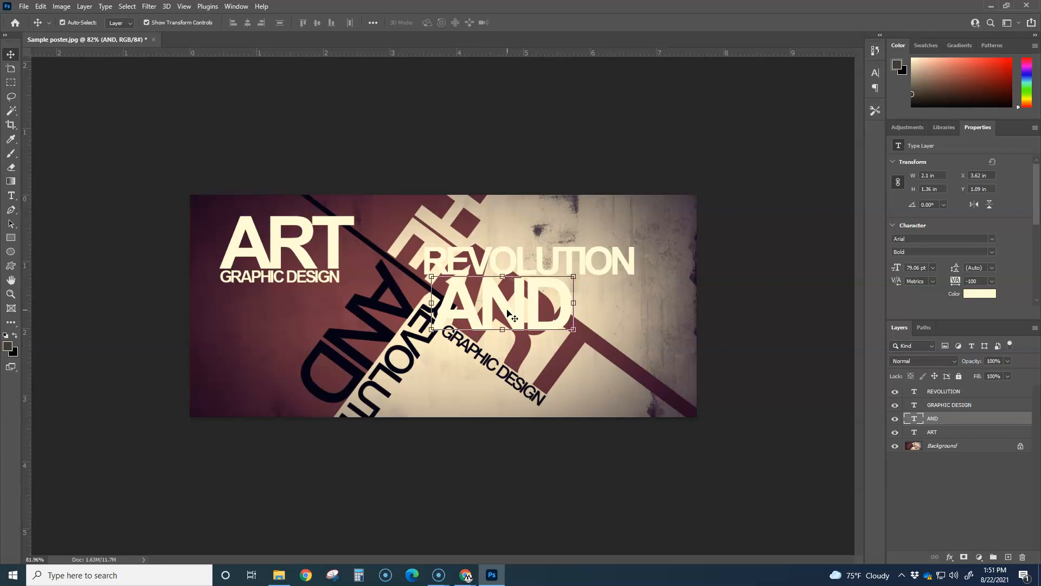
# Duplicate the AND text, reword the copy as THE, and place it just left of AND on the same line
pyautogui.moveTo(510, 315); pyautogui.dragTo(329, 344)
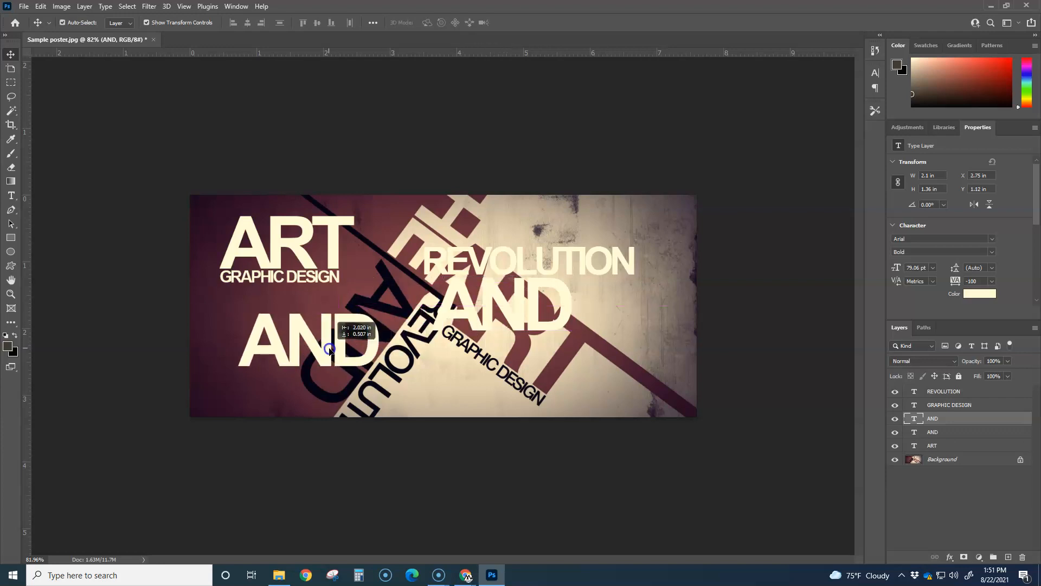
pyautogui.doubleClick(329, 345)
pyautogui.write('THE')
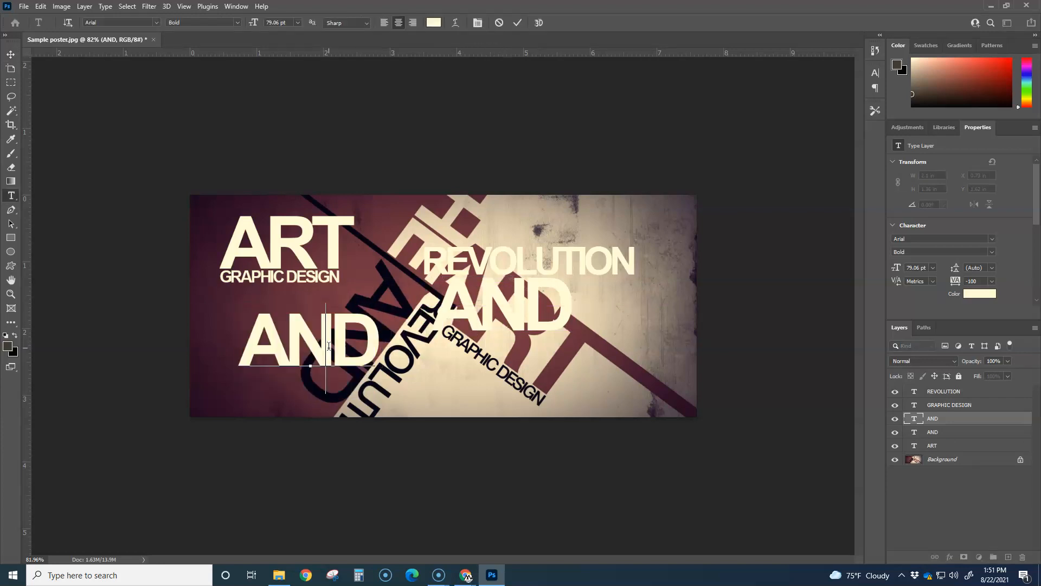
pyautogui.click(10, 55)
pyautogui.moveTo(326, 358); pyautogui.dragTo(379, 322)
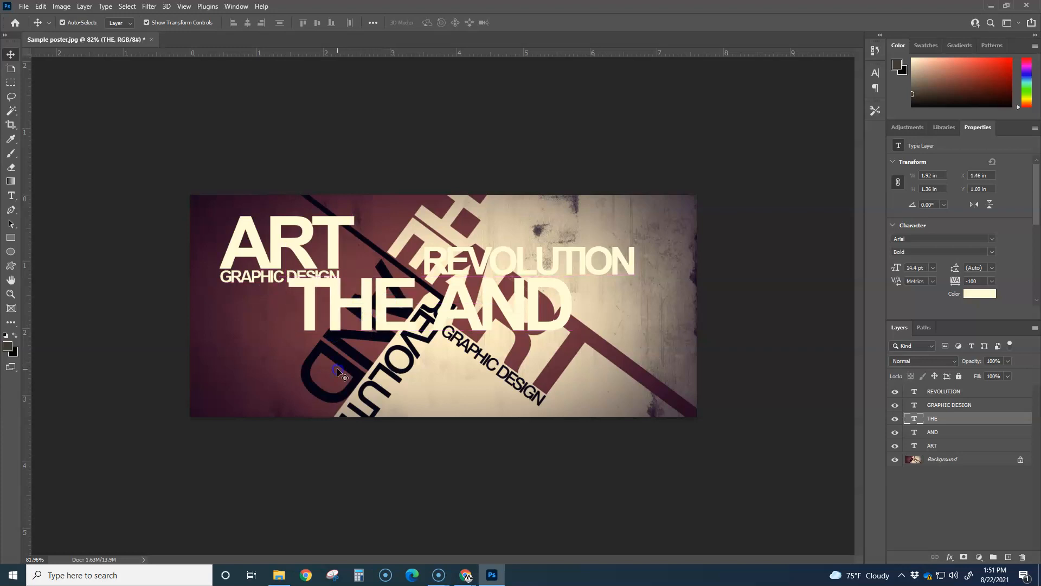
pyautogui.click(604, 395)
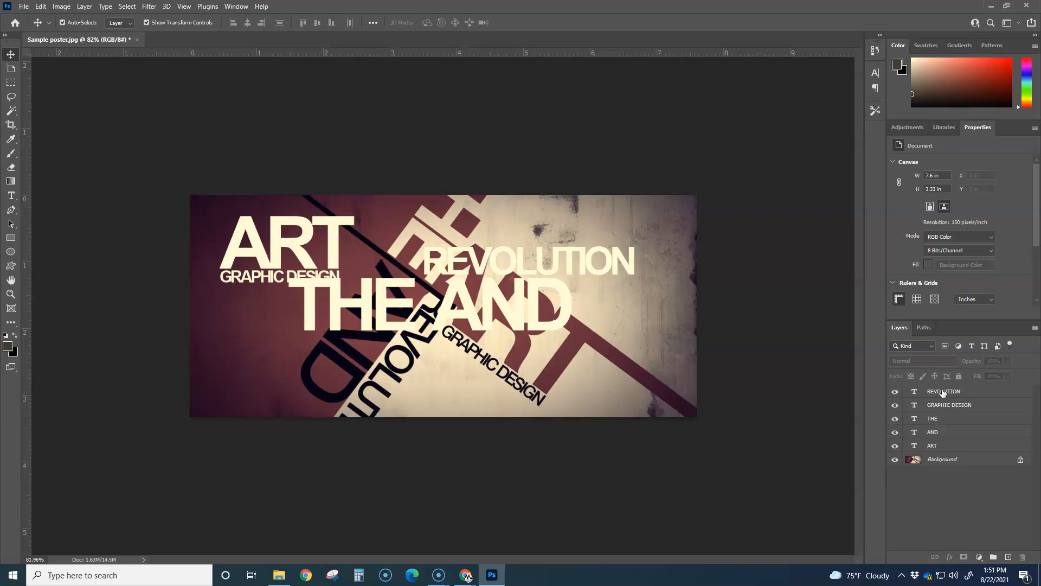
# Reorder the GRAPHIC DESIGN layer to sit just above Background and hide the ART and GRAPHIC DESIGN layers
pyautogui.moveTo(942, 406); pyautogui.dragTo(944, 451)
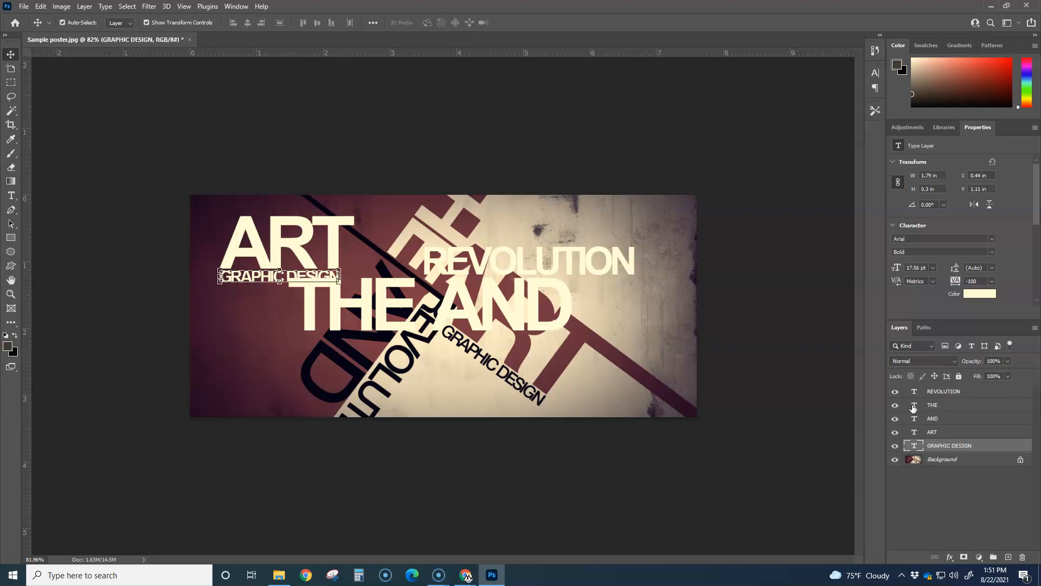
pyautogui.moveTo(896, 424); pyautogui.dragTo(896, 460)
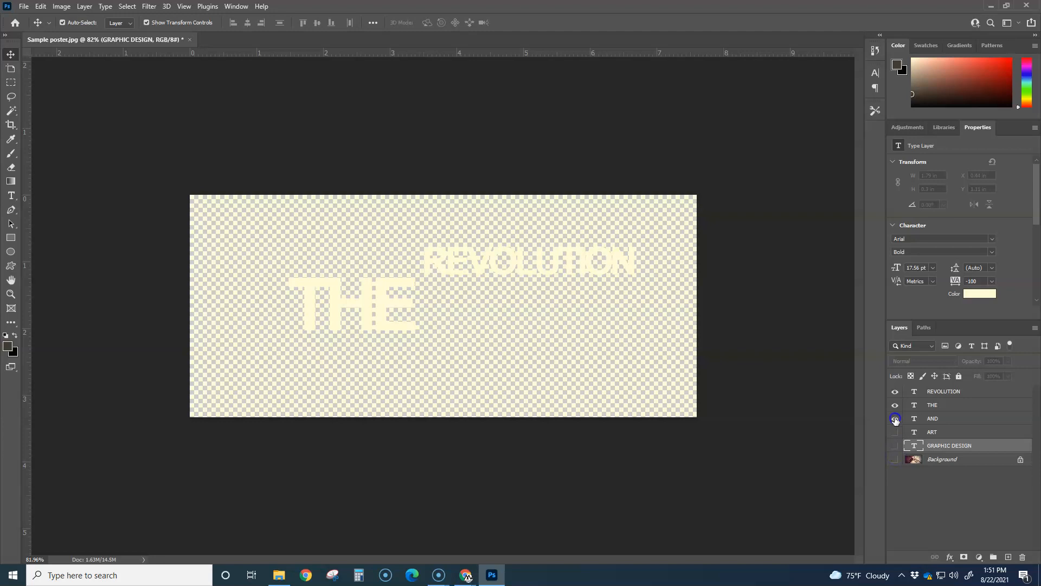
pyautogui.click(896, 419)
pyautogui.click(895, 460)
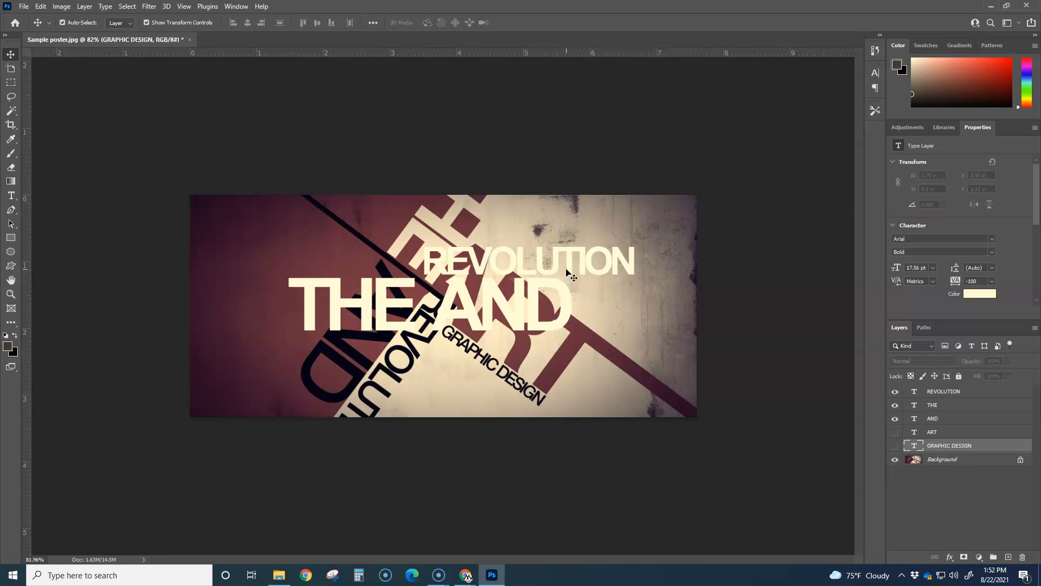
# Load the REVOLUTION text's outline as a selection and hide the THE and AND layers
pyautogui.moveTo(912, 394); pyautogui.dragTo(913, 395)
pyautogui.keyDown('ctrl'); pyautogui.click(913, 394); pyautogui.keyUp('ctrl')
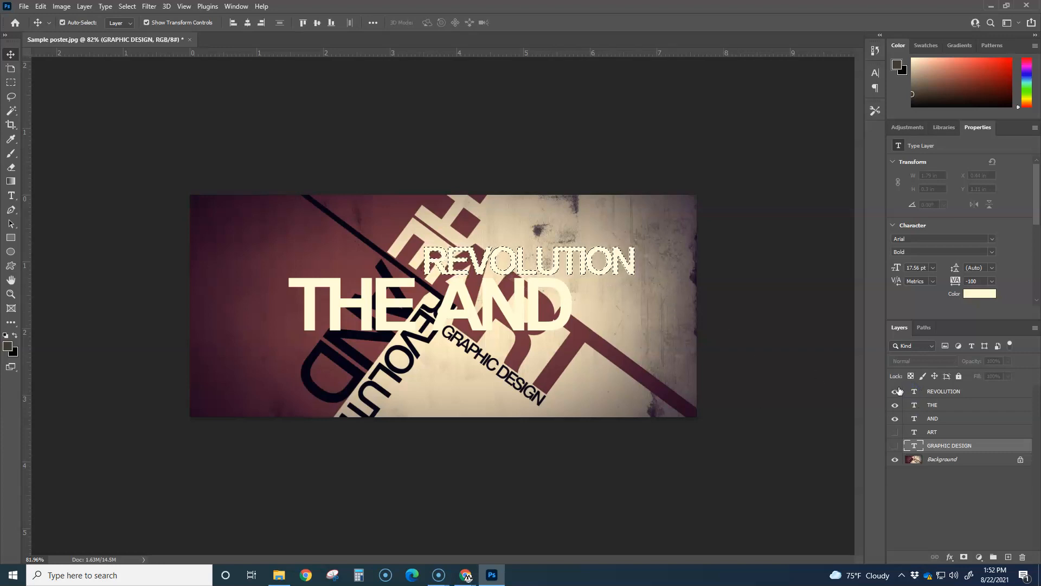
pyautogui.moveTo(896, 407); pyautogui.dragTo(893, 429)
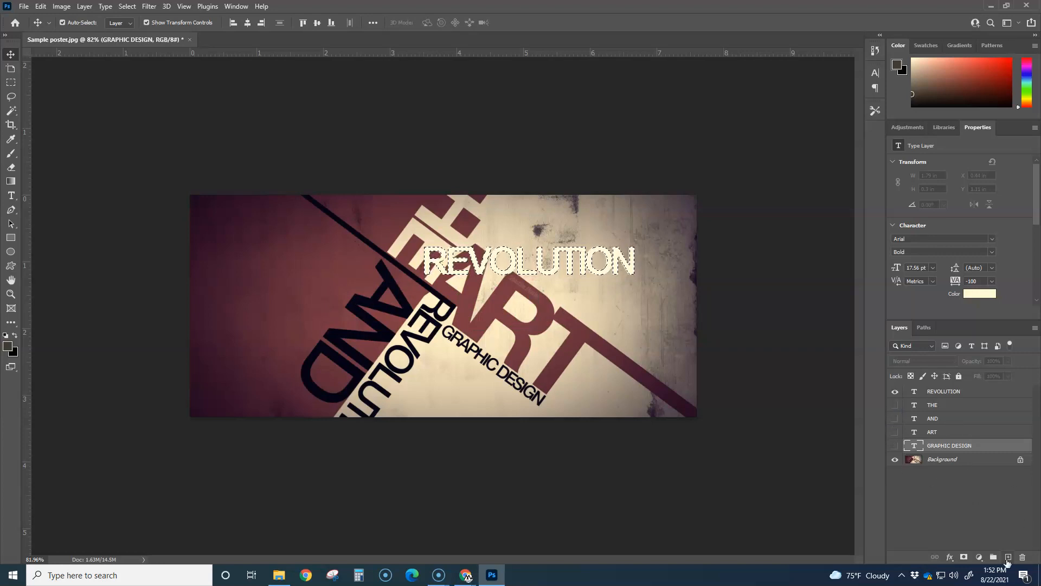
# Create a new empty layer directly below REVOLUTION, and hide the REVOLUTION and Background layers
pyautogui.click(1007, 559)
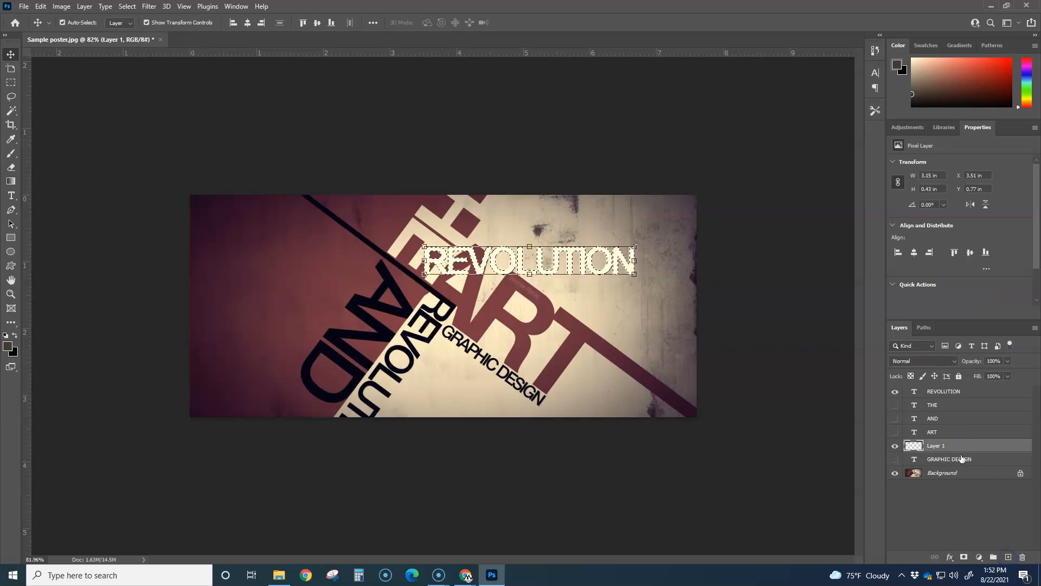
pyautogui.moveTo(953, 448); pyautogui.dragTo(949, 405)
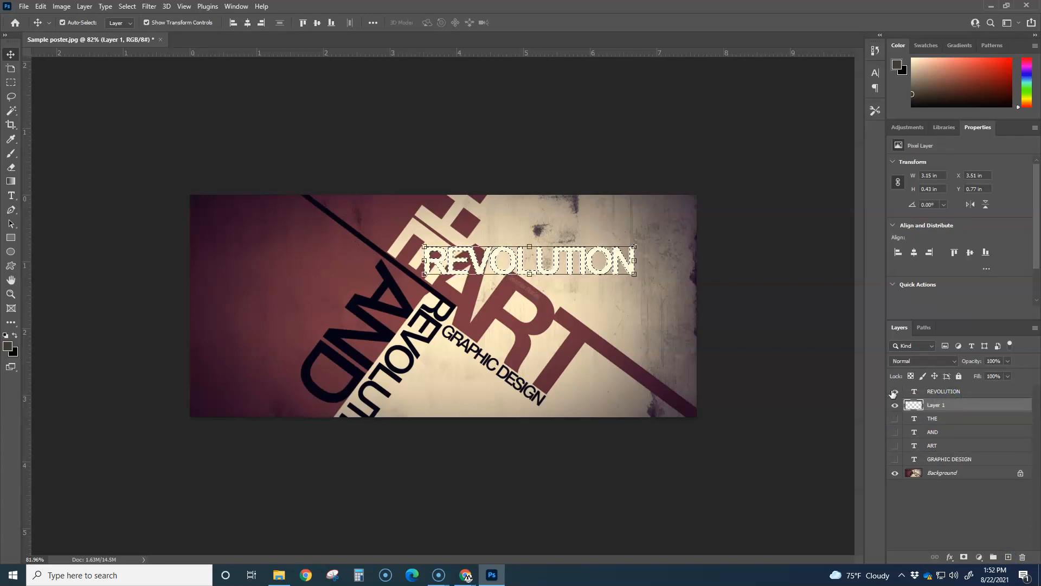
pyautogui.click(895, 471)
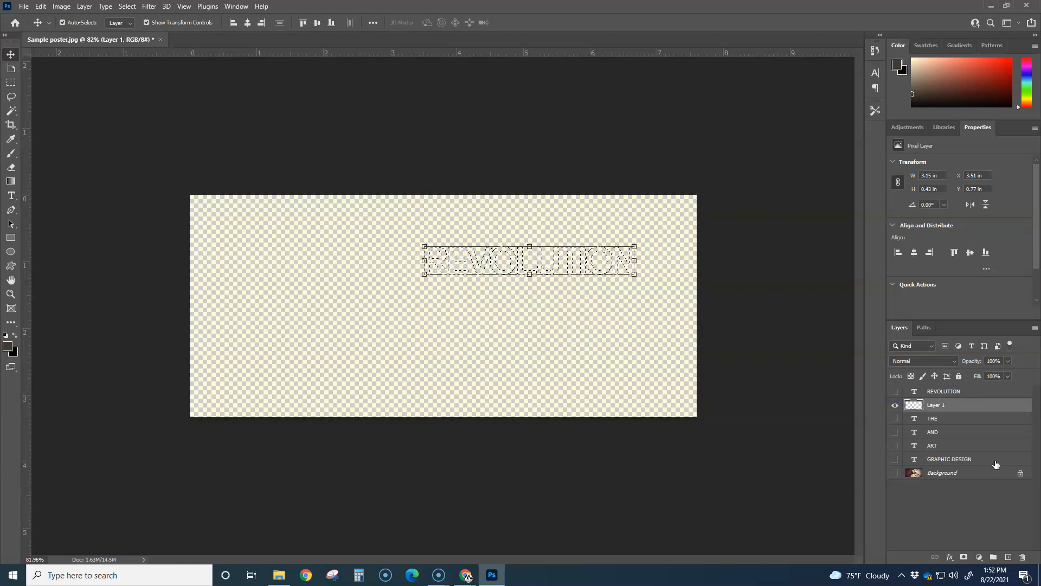
pyautogui.click(895, 473)
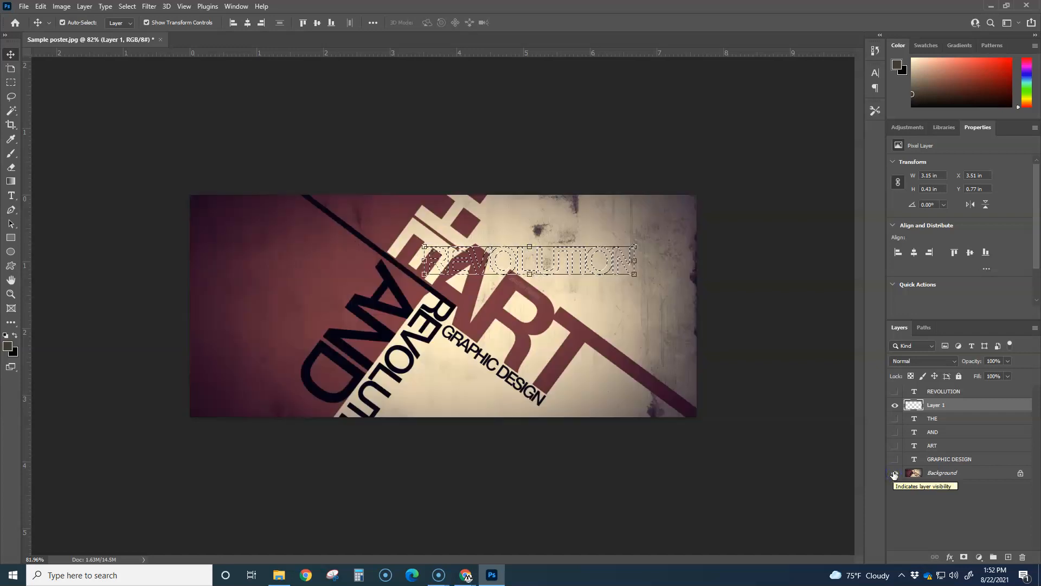
pyautogui.click(895, 473)
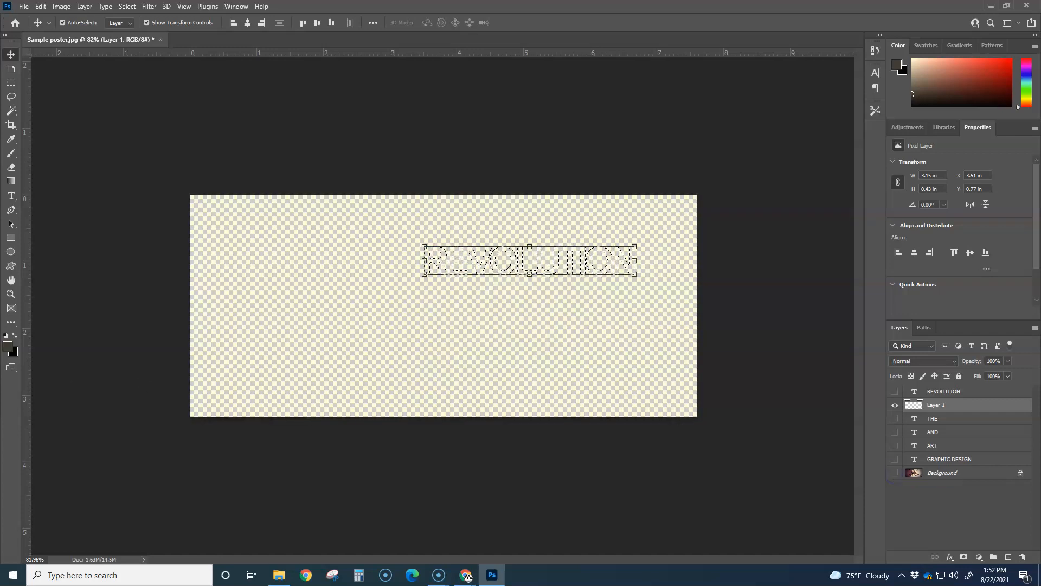
# Fill the REVOLUTION-shaped selection on Layer 1 with black
pyautogui.click(15, 334)
pyautogui.hotkey('alt', 'BackSpace')
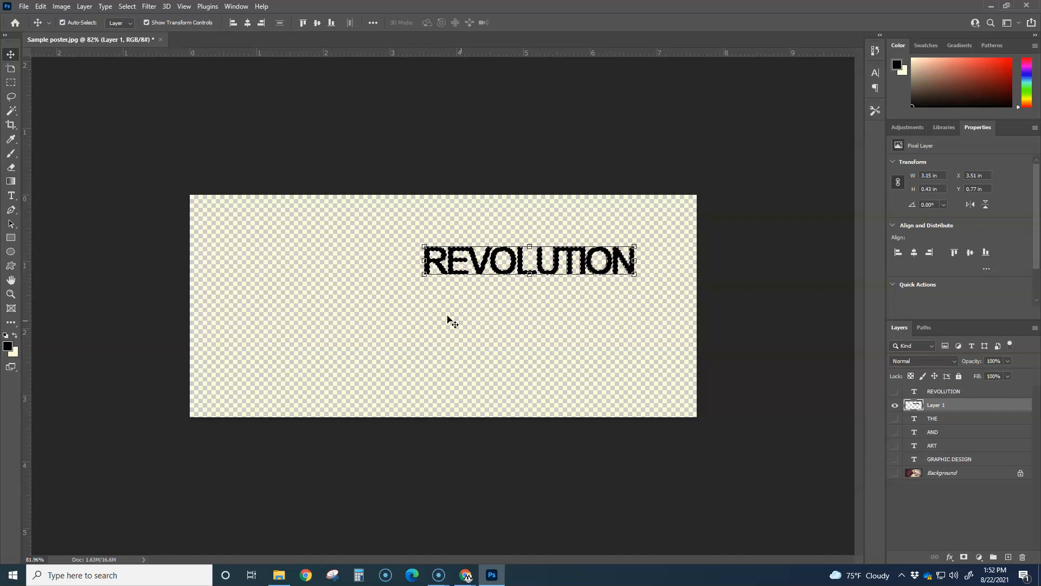
pyautogui.click(469, 313)
# Add a narrow vertical strip running down from the R's stem to the selection, and fill it with black on Layer 1
pyautogui.scroll(1, 445, 300)
pyautogui.scroll(5, 439, 281)
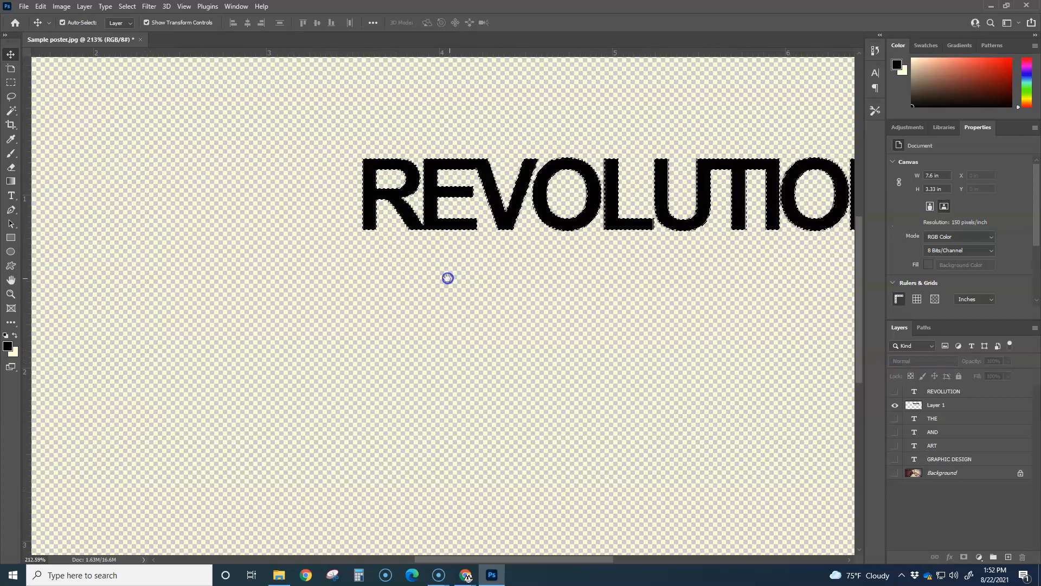
pyautogui.moveTo(448, 278); pyautogui.dragTo(330, 242)
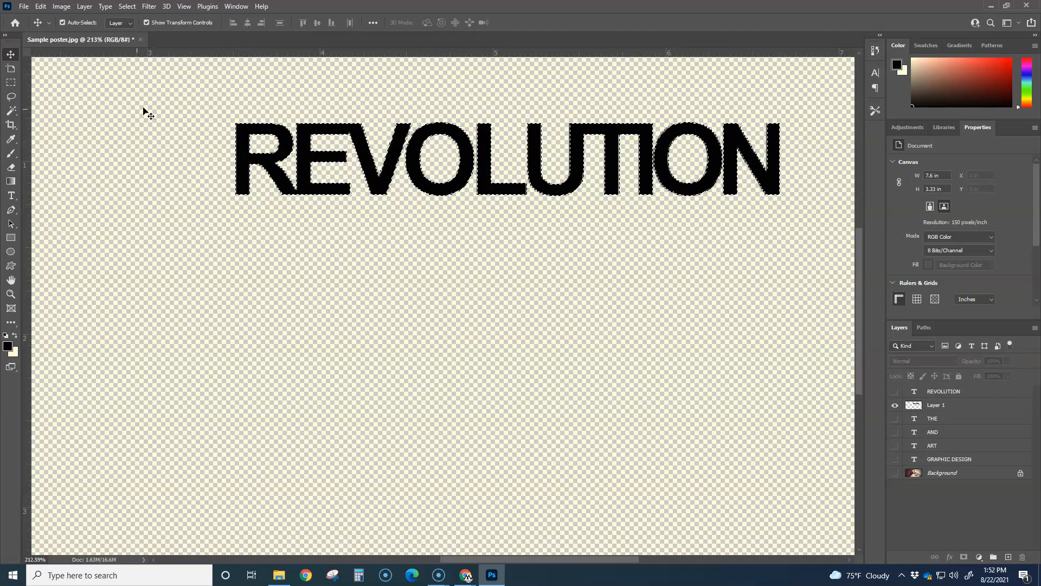
pyautogui.click(11, 82)
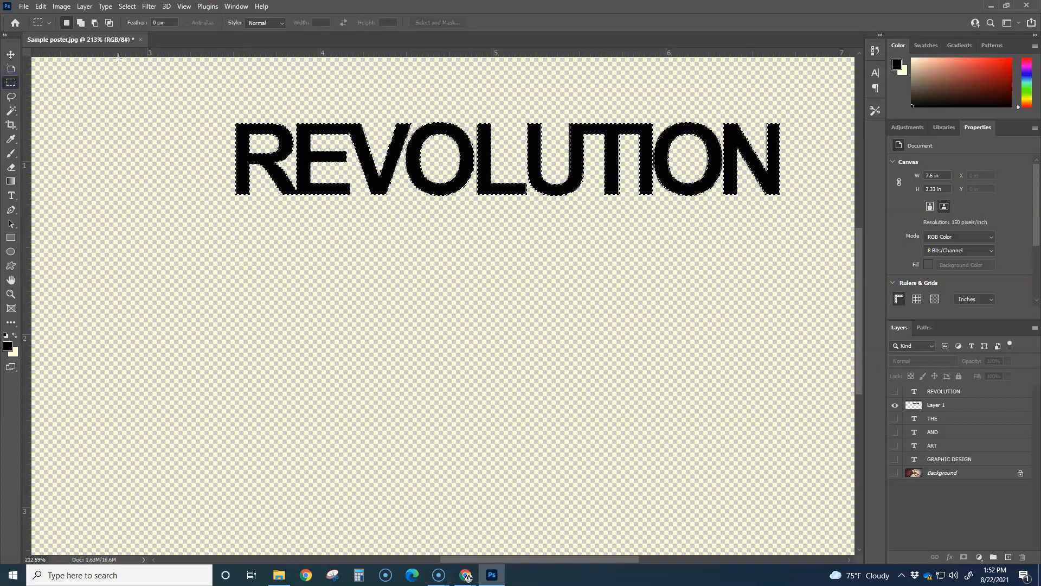
pyautogui.click(80, 22)
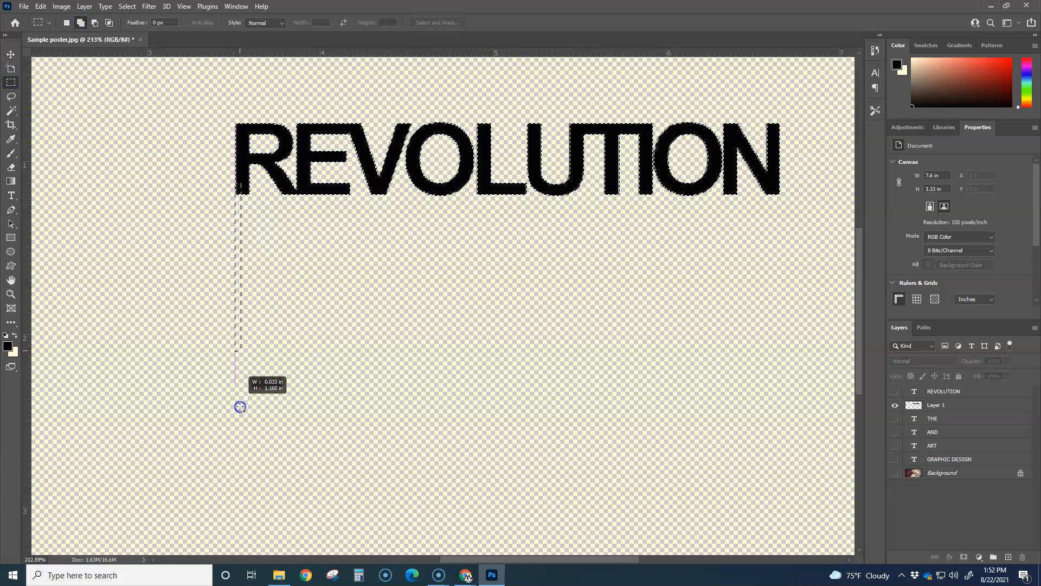
pyautogui.moveTo(237, 509)
pyautogui.mouseDown()
pyautogui.moveTo(246, 522)
pyautogui.moveTo(255, 519)
pyautogui.moveTo(248, 512)
pyautogui.mouseUp()
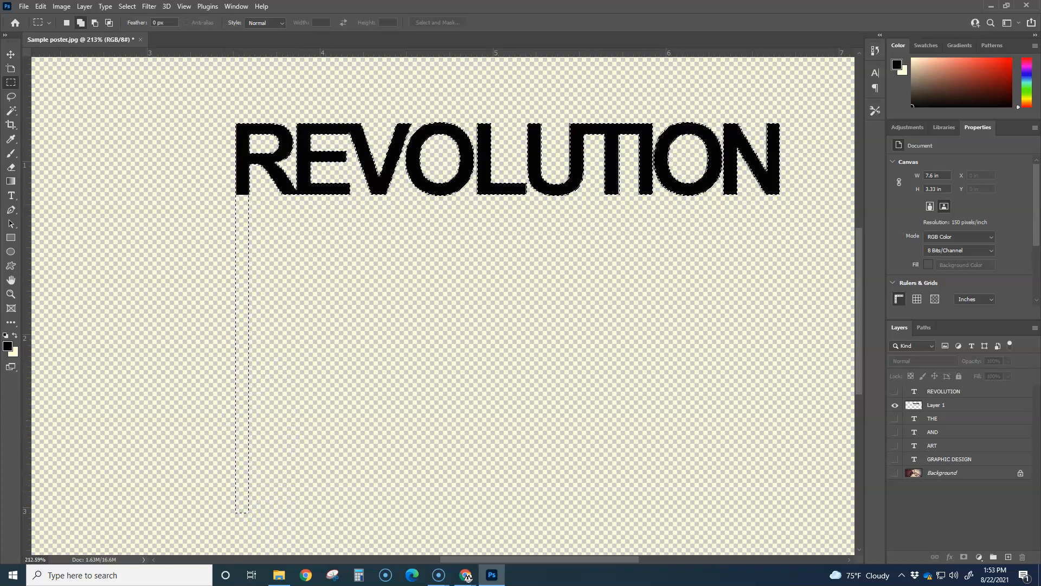
pyautogui.click(945, 410)
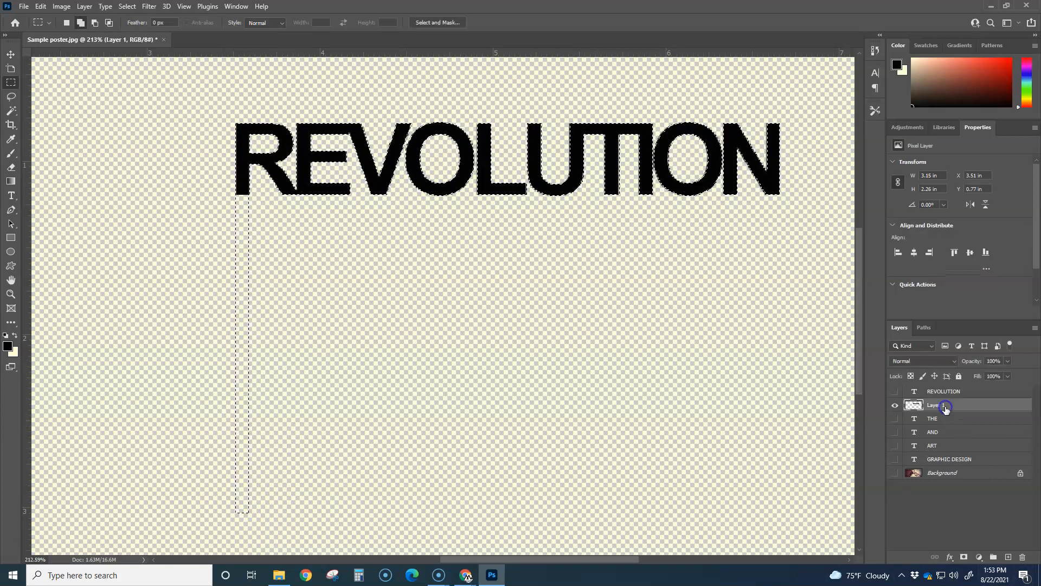
pyautogui.hotkey('alt', 'BackSpace')
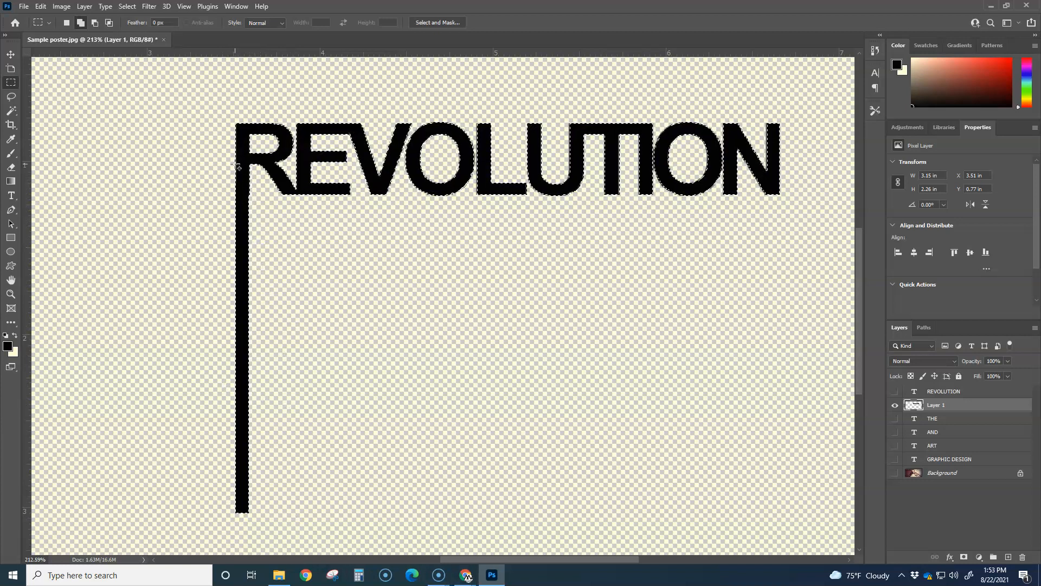
# Extend the strip selection down to the canvas's bottom edge, fill it with black, and clear the selection
pyautogui.moveTo(237, 165); pyautogui.dragTo(250, 537)
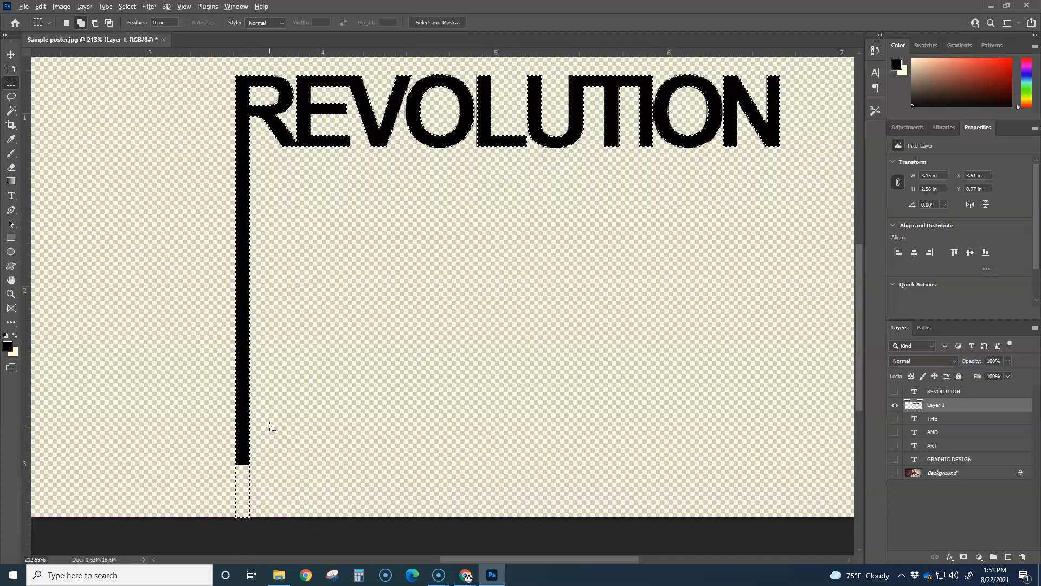
pyautogui.hotkey('alt', 'BackSpace')
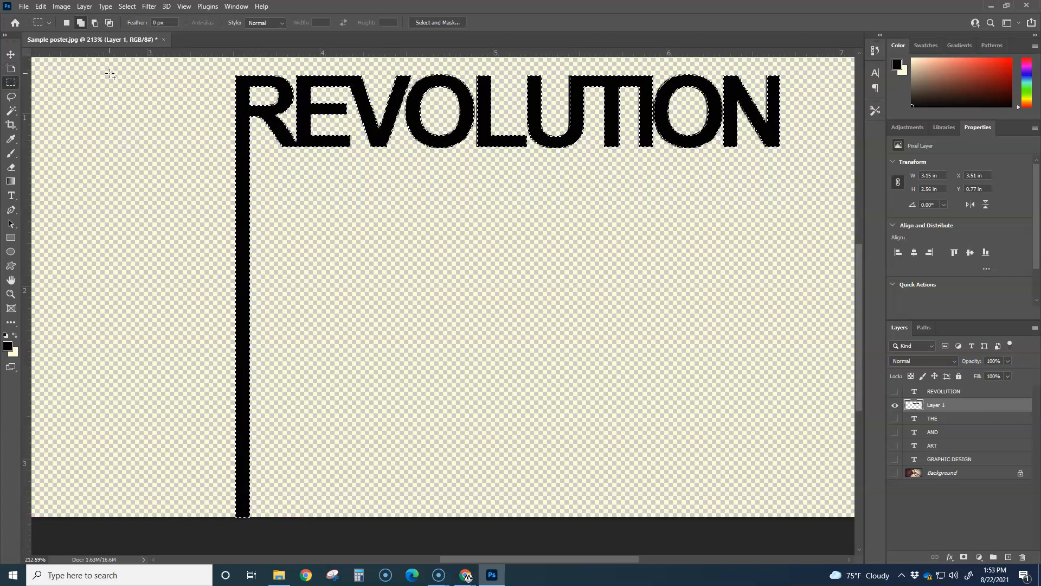
pyautogui.hotkey('ctrl', 'd')
pyautogui.scroll(-3, 426, 304)
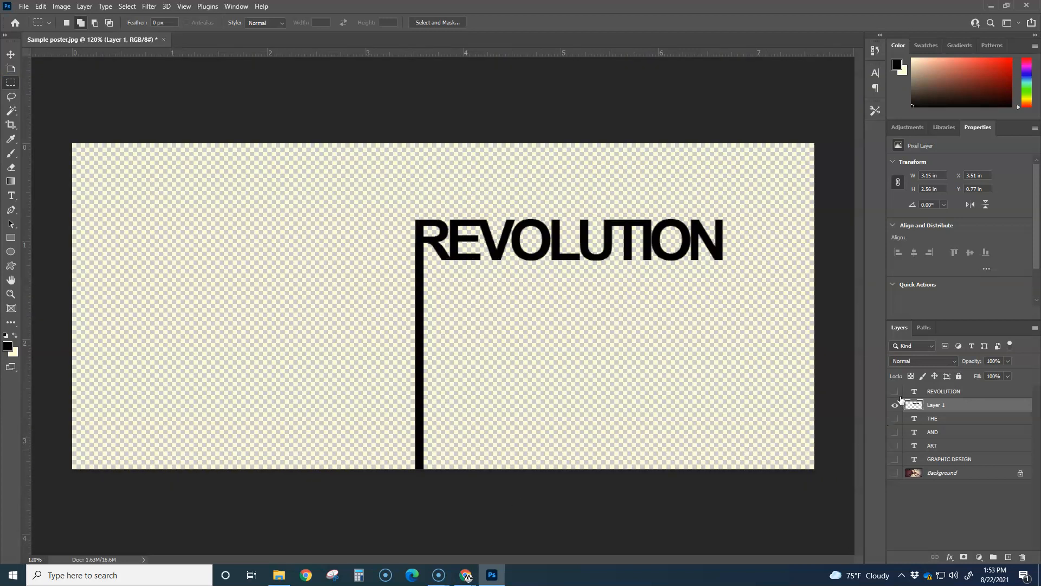
# Delete the REVOLUTION text layer and show the Background layer
pyautogui.click(942, 392)
pyautogui.click(895, 391)
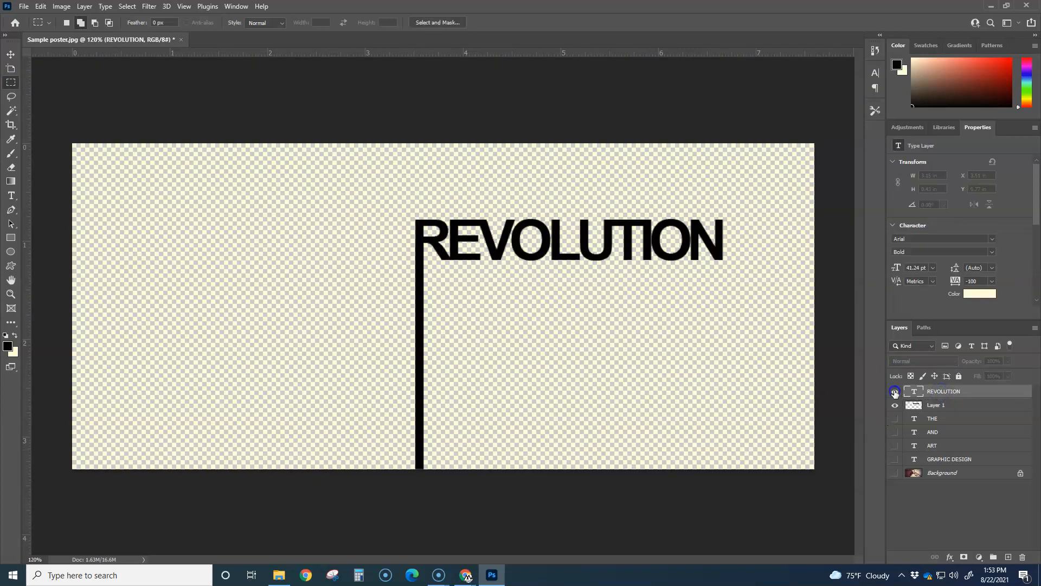
pyautogui.moveTo(941, 390); pyautogui.dragTo(1023, 556)
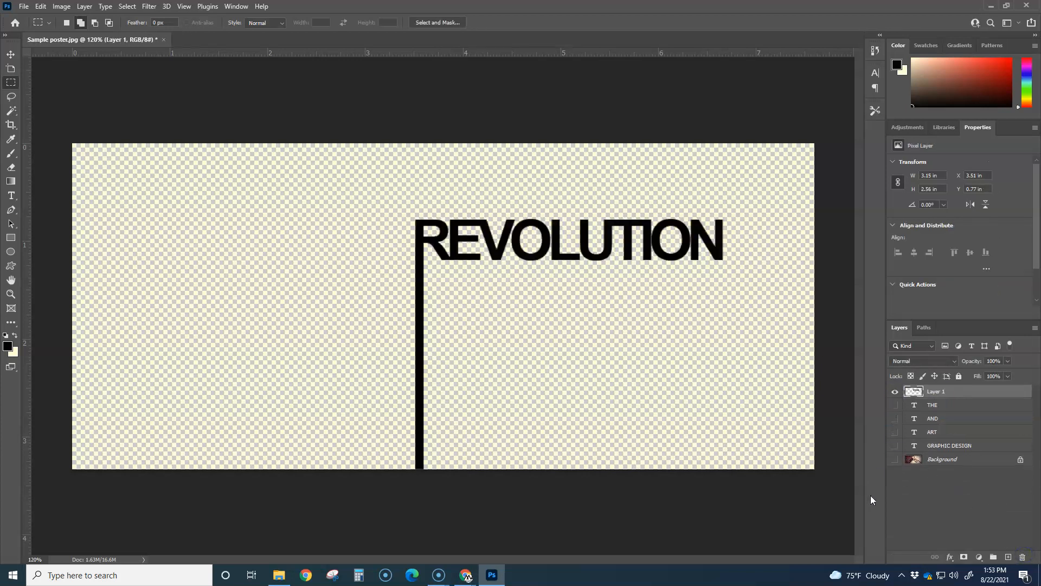
pyautogui.click(895, 460)
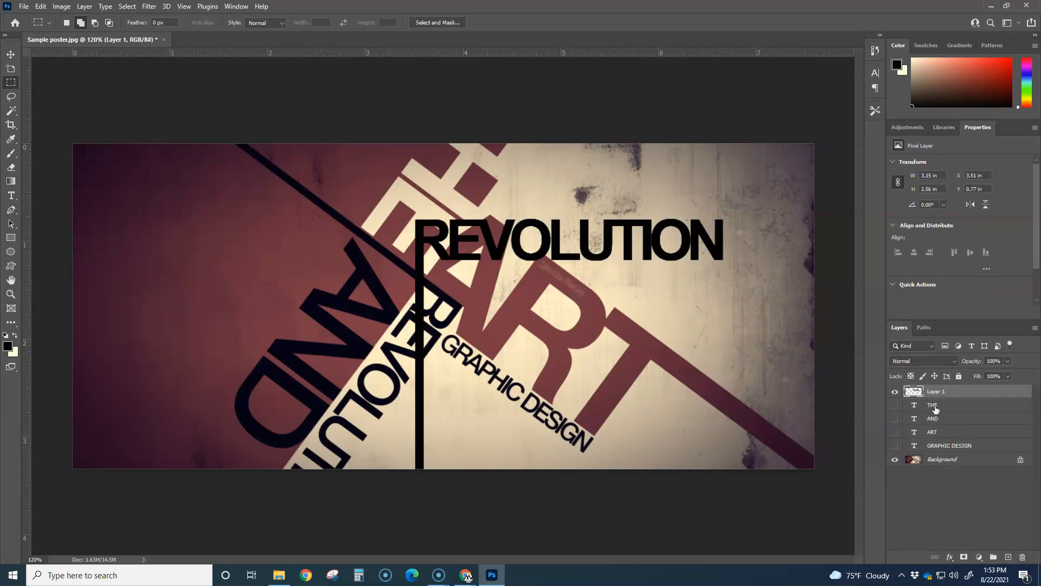
# Show the AND text layer and recolor its text black
pyautogui.click(894, 419)
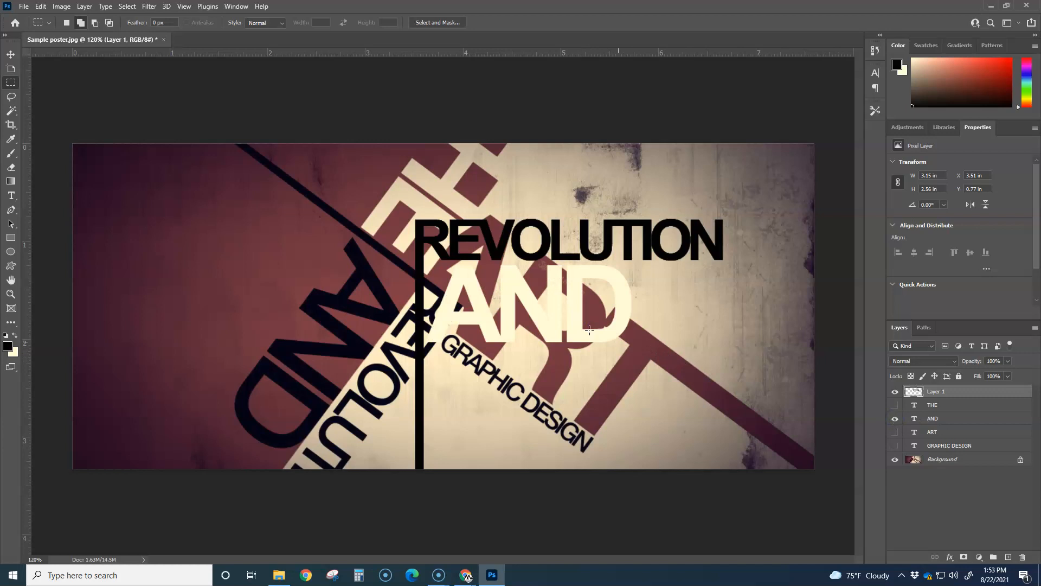
pyautogui.click(931, 419)
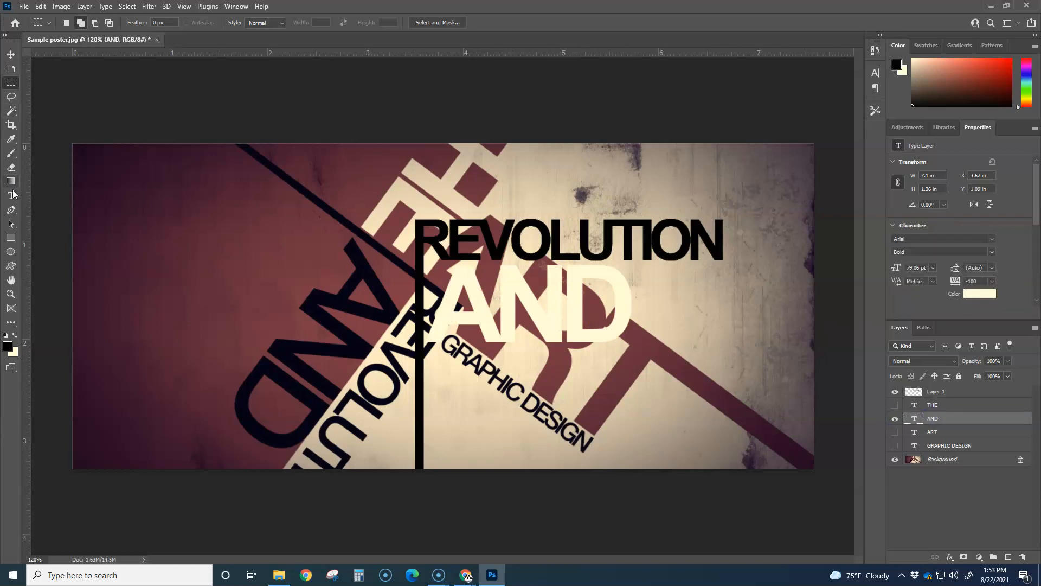
pyautogui.click(12, 196)
pyautogui.doubleClick(549, 318)
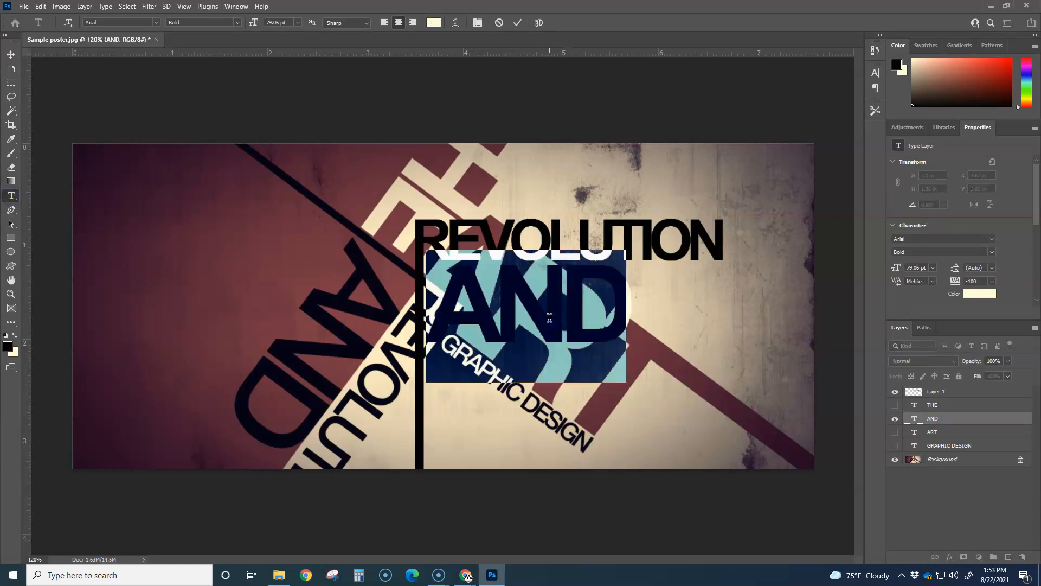
pyautogui.hotkey('alt', 'BackSpace')
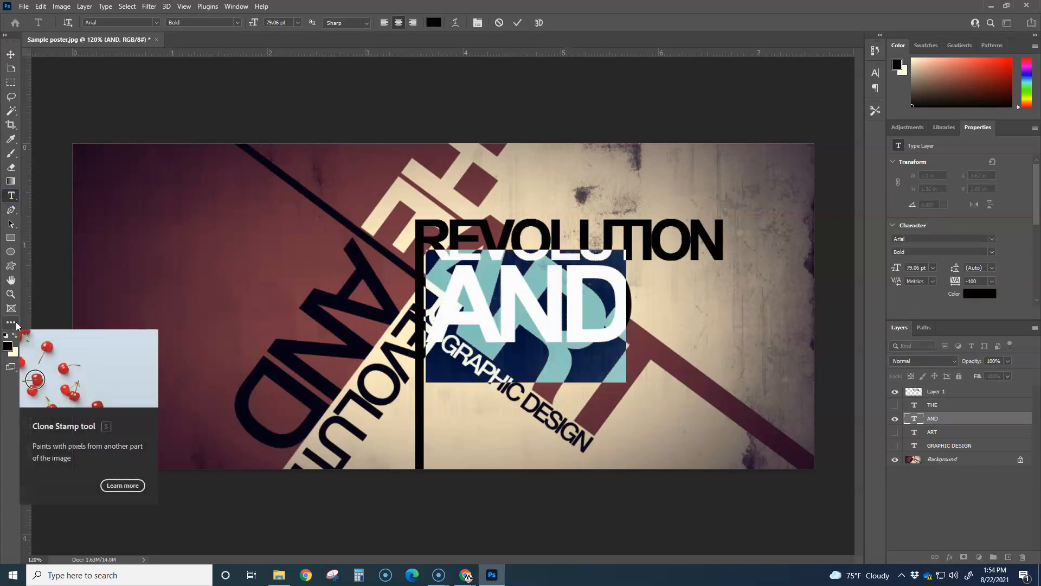
pyautogui.click(10, 59)
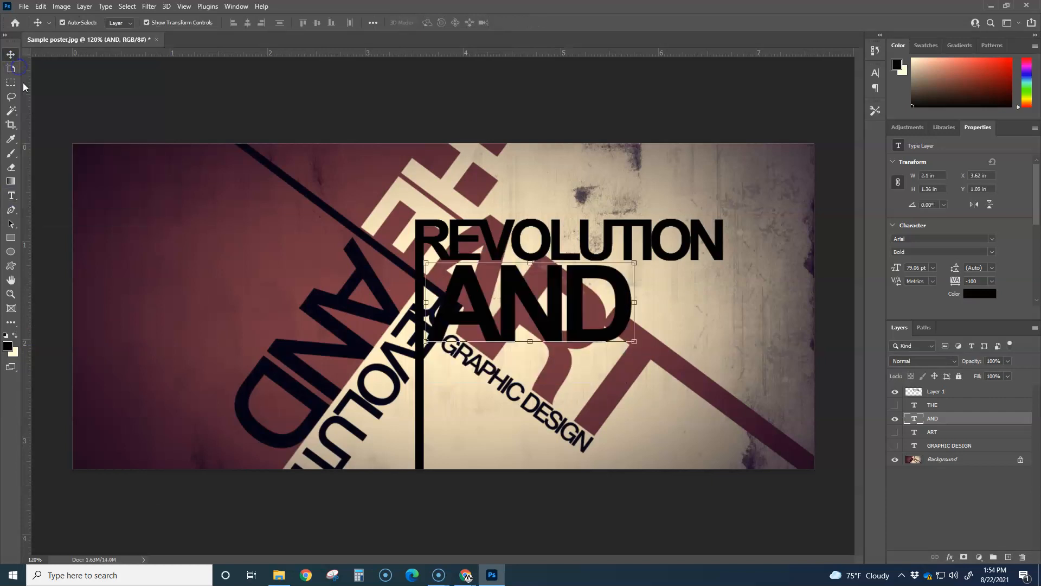
# Nudge the AND text slightly so it sits just below REVOLUTION, next to the vertical bar
pyautogui.click(11, 82)
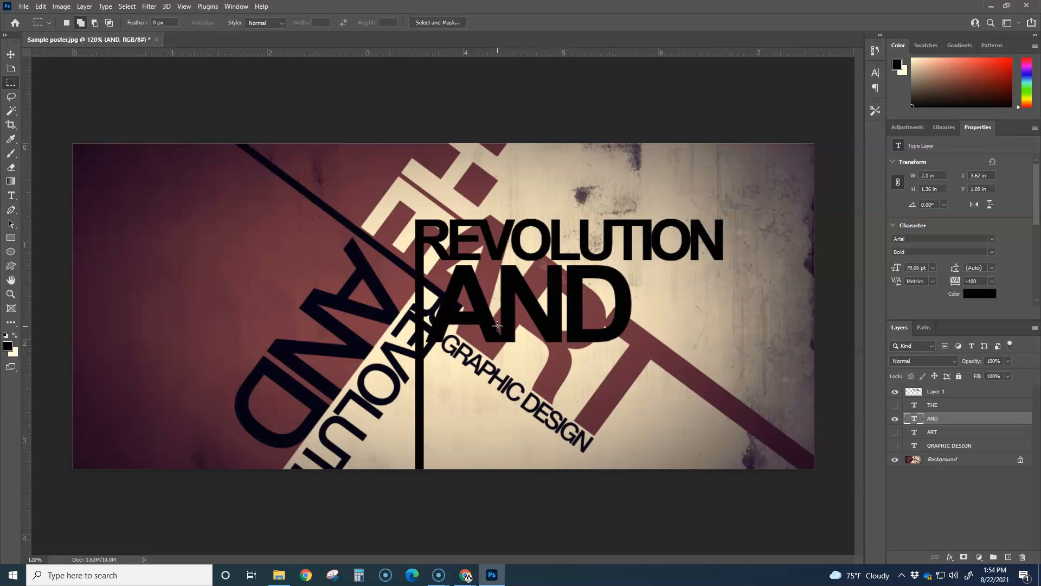
pyautogui.click(11, 56)
pyautogui.moveTo(507, 304)
pyautogui.mouseDown()
pyautogui.moveTo(578, 305)
pyautogui.moveTo(505, 302)
pyautogui.mouseUp()
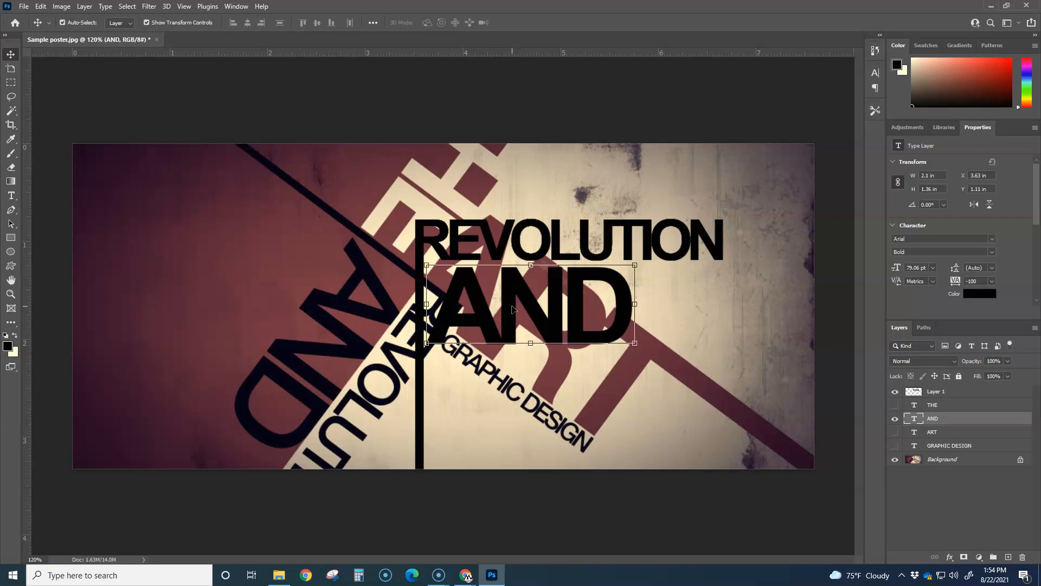
pyautogui.press('Up')
pyautogui.press('Up')
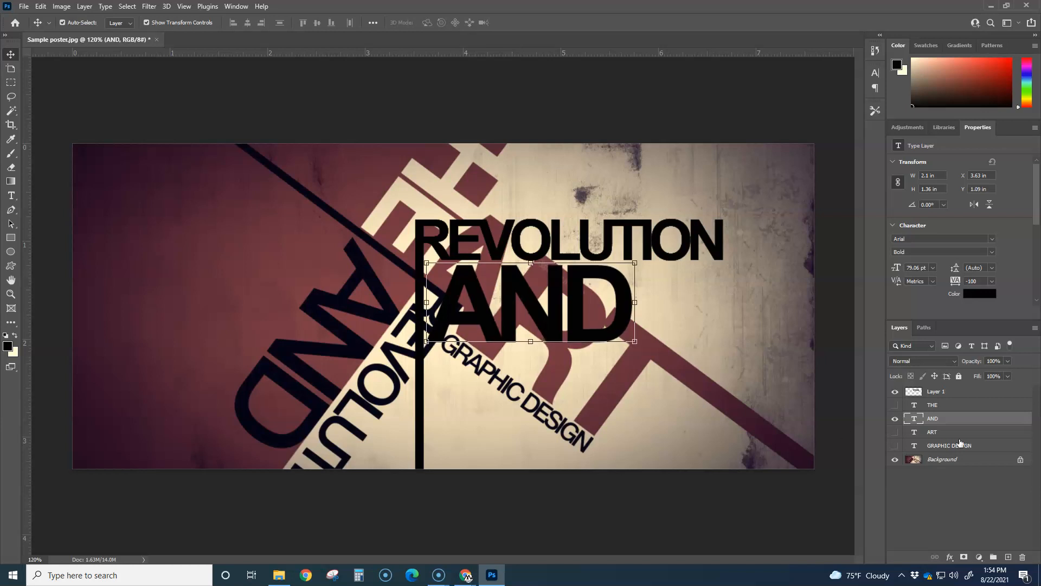
# Move the AND layer directly below Layer 1 and select both layers together
pyautogui.moveTo(952, 423); pyautogui.dragTo(951, 398)
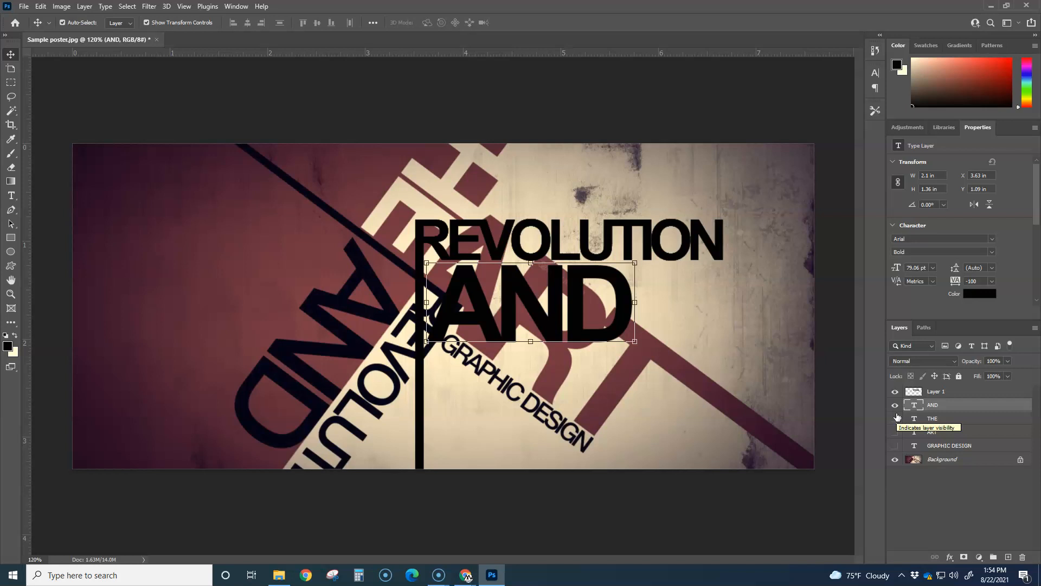
pyautogui.keyDown('ctrl'); pyautogui.click(965, 394); pyautogui.keyUp('ctrl')
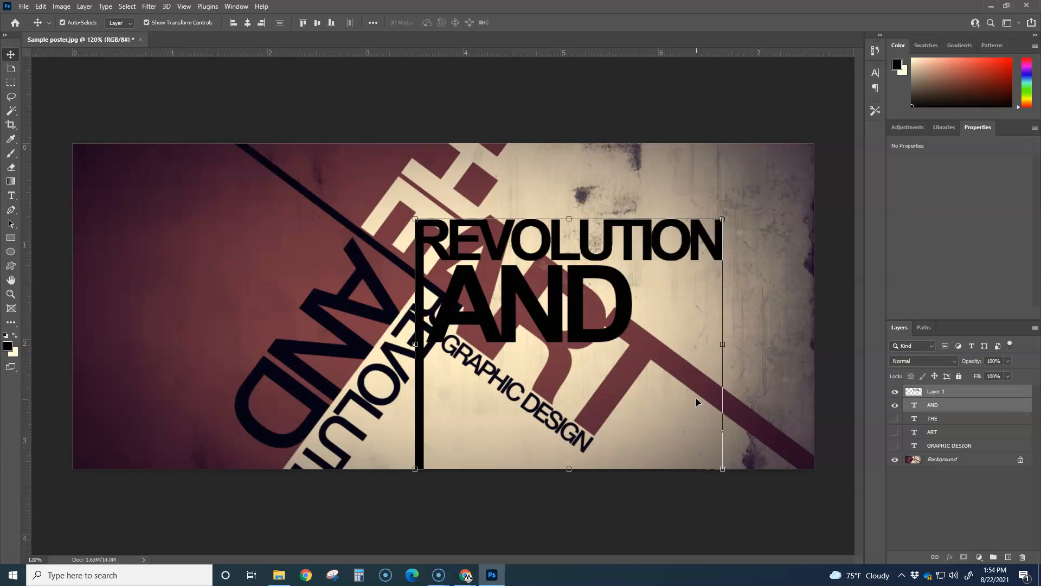
pyautogui.moveTo(725, 206); pyautogui.dragTo(595, 432)
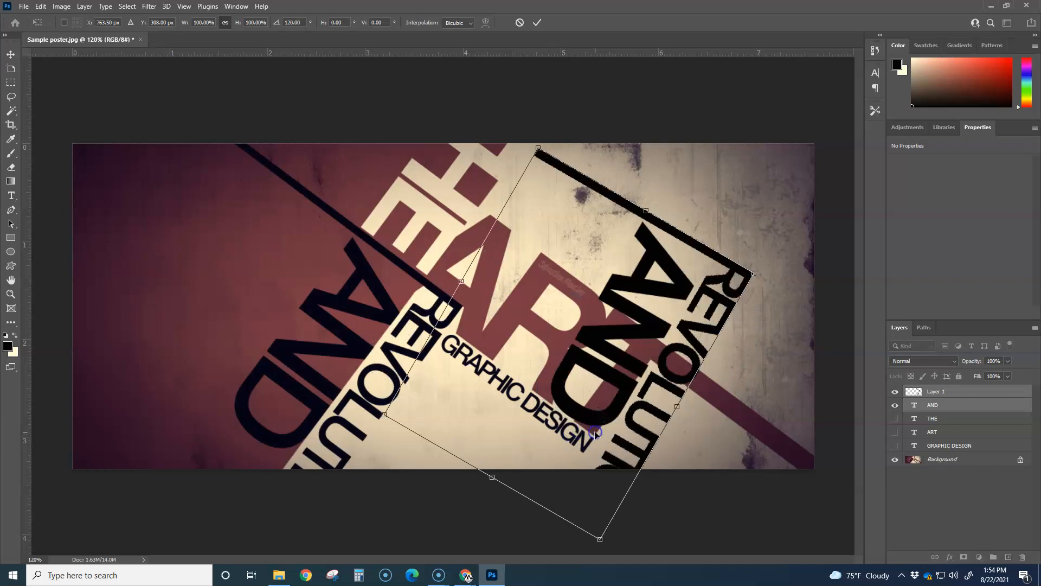
pyautogui.moveTo(682, 333); pyautogui.dragTo(400, 362)
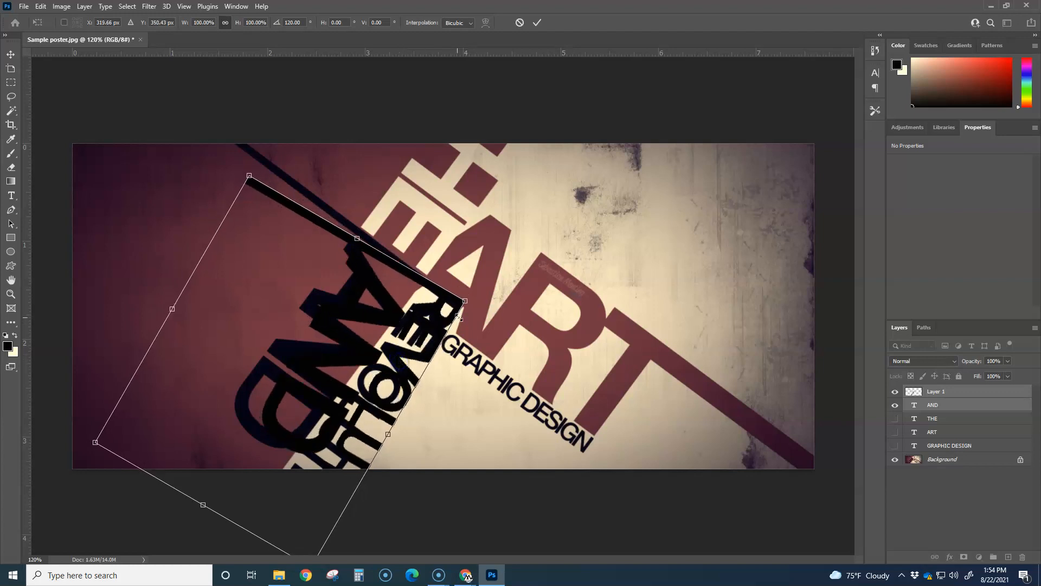
pyautogui.moveTo(476, 298); pyautogui.dragTo(480, 320)
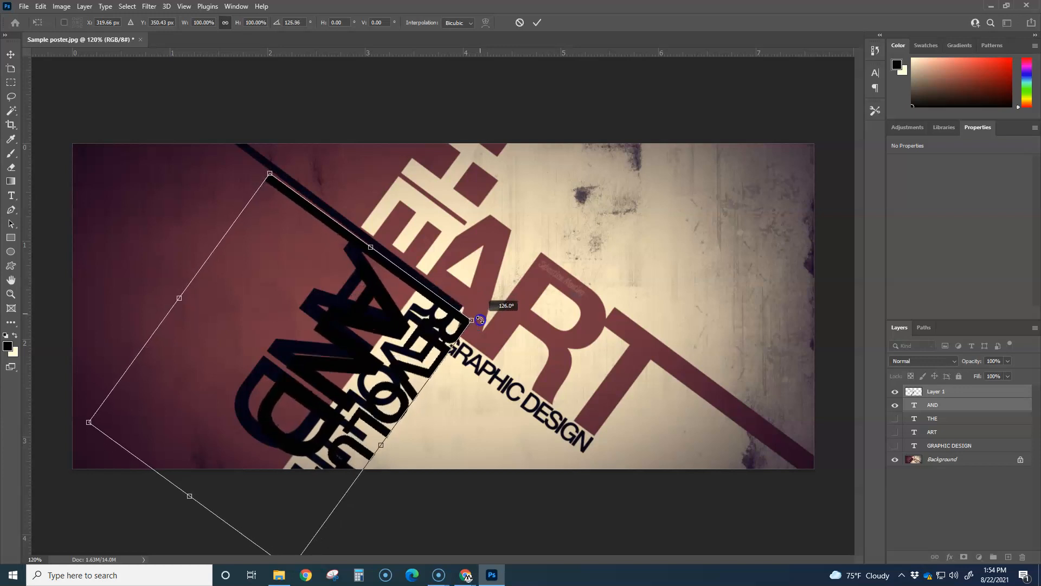
pyautogui.moveTo(480, 320); pyautogui.dragTo(484, 321)
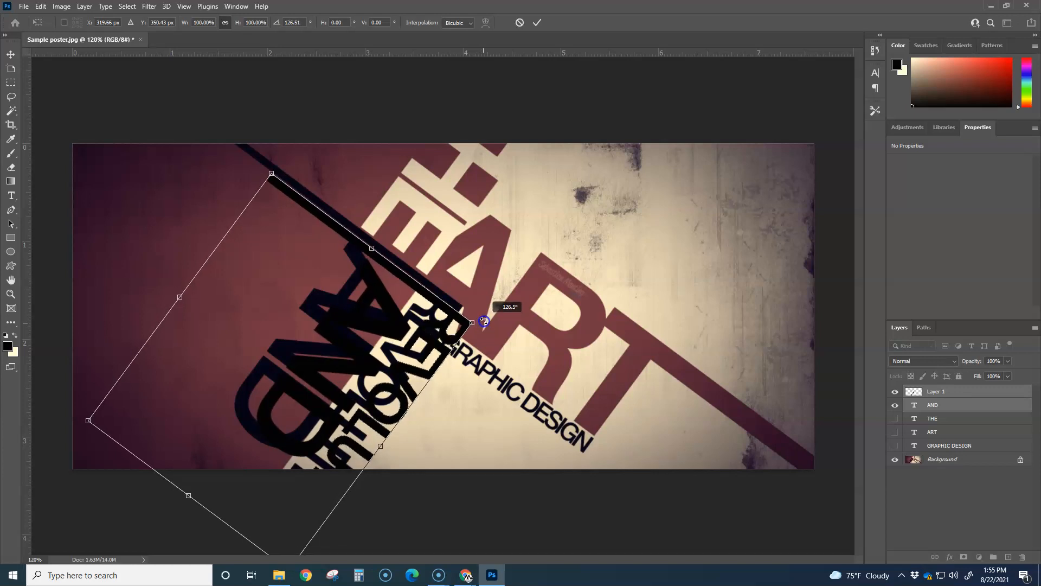
pyautogui.moveTo(484, 321); pyautogui.dragTo(484, 321)
pyautogui.hotkey('ctrl', 'z')
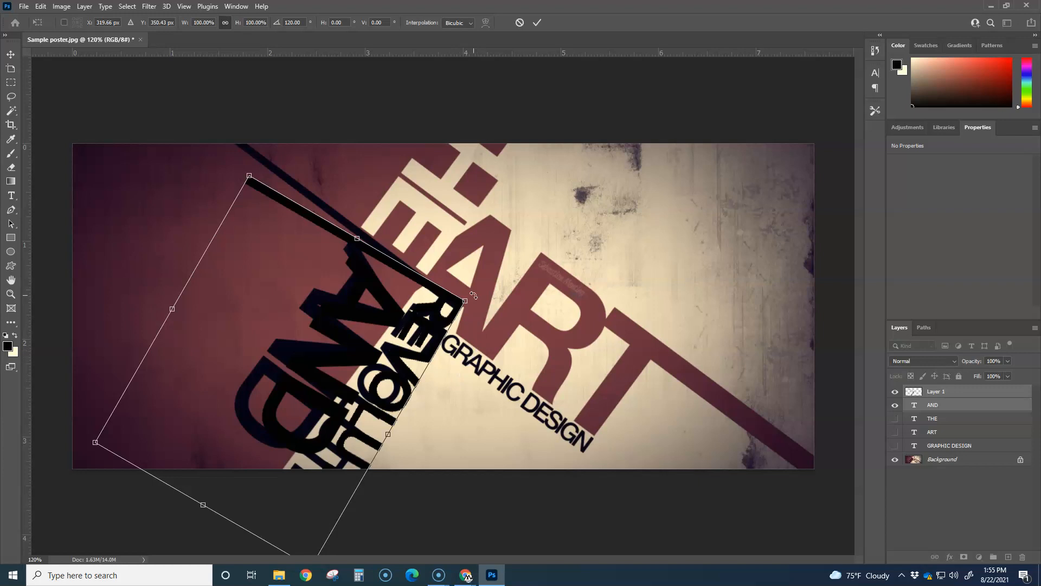
pyautogui.click(66, 8)
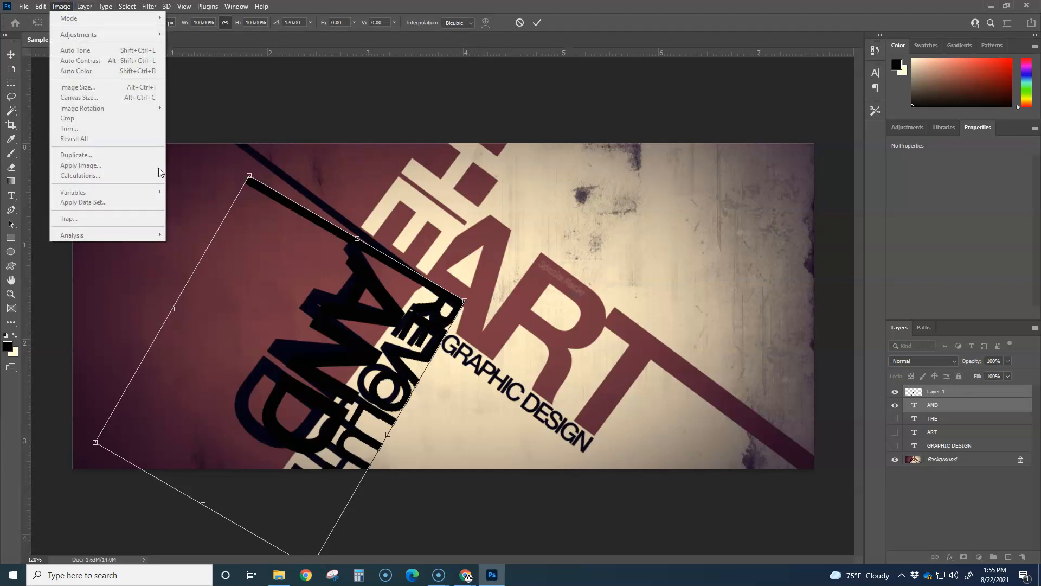
pyautogui.press('Escape')
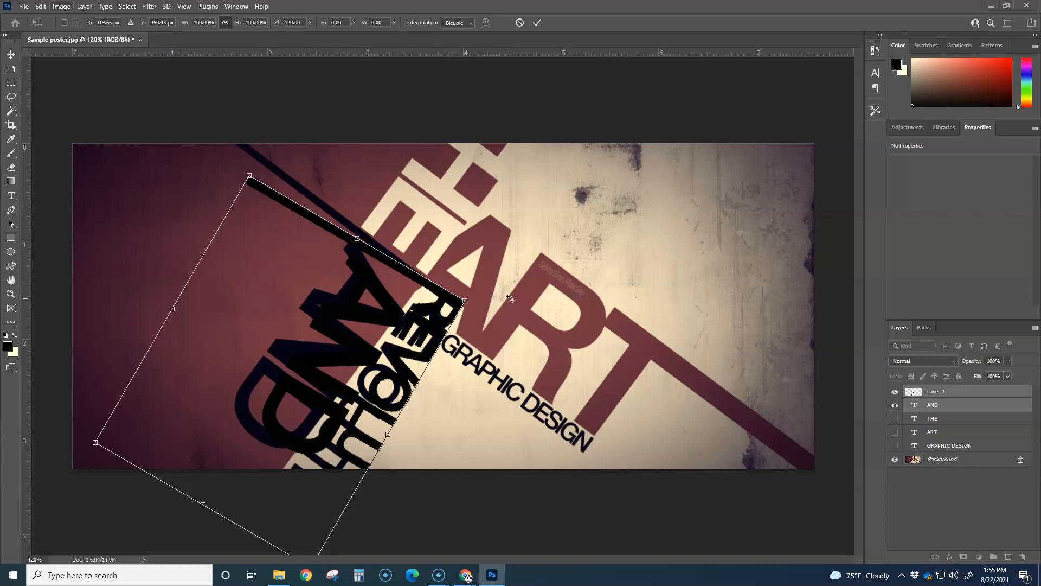
pyautogui.click(519, 22)
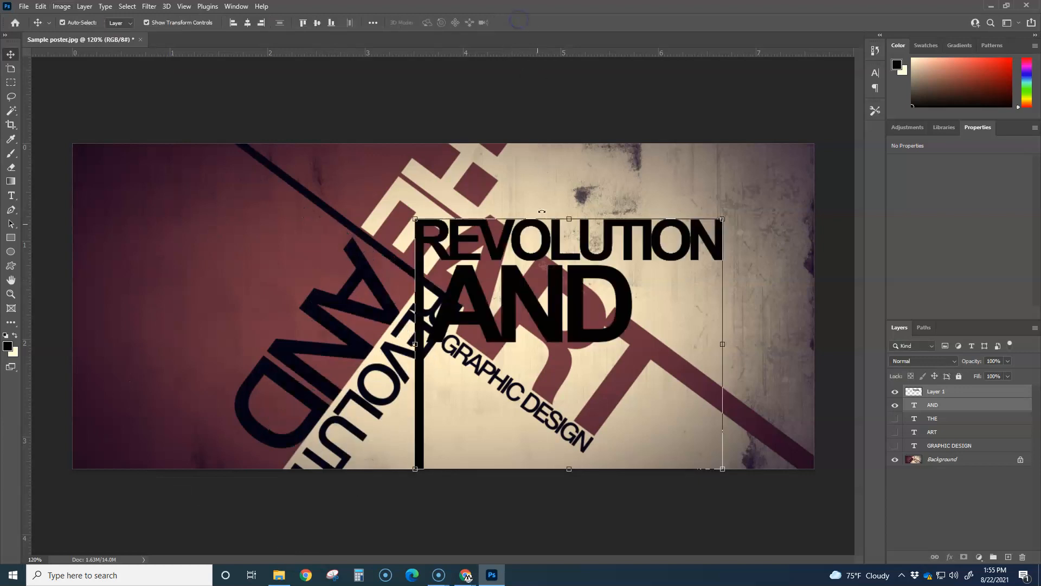
pyautogui.click(58, 10)
pyautogui.moveTo(40, 6)
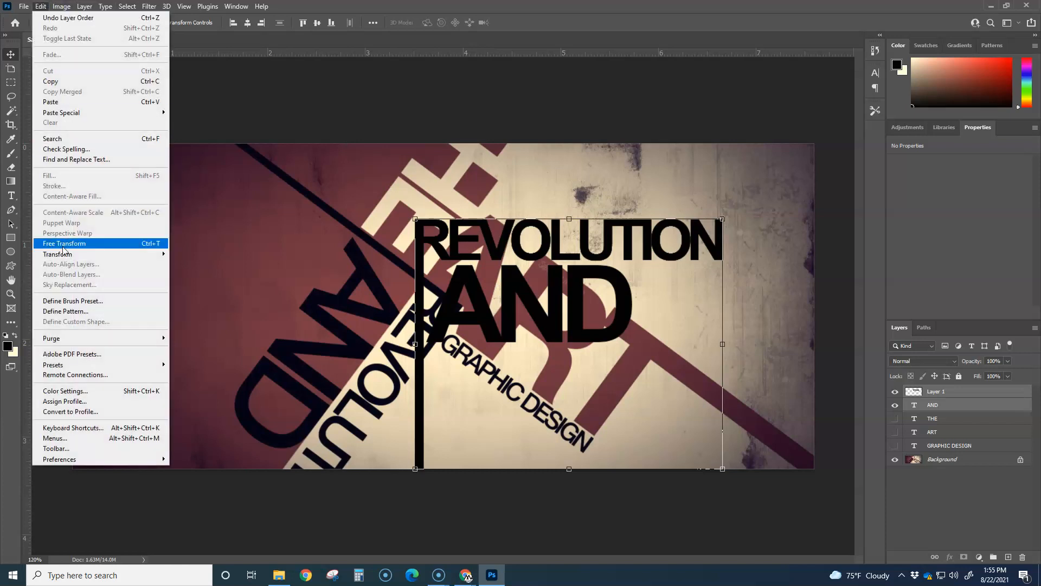
pyautogui.moveTo(63, 254)
pyautogui.click(197, 281)
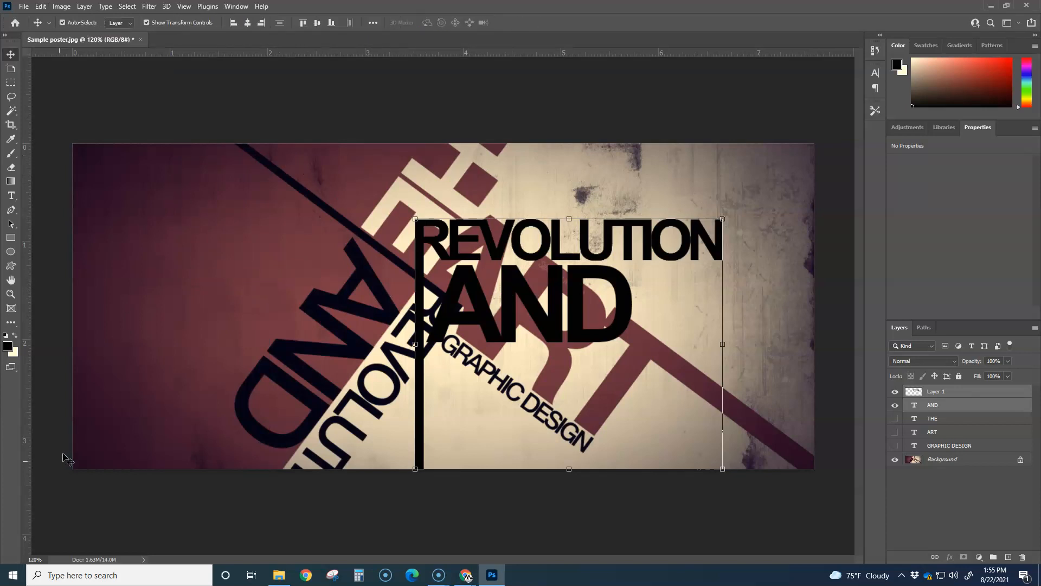
pyautogui.click(41, 6)
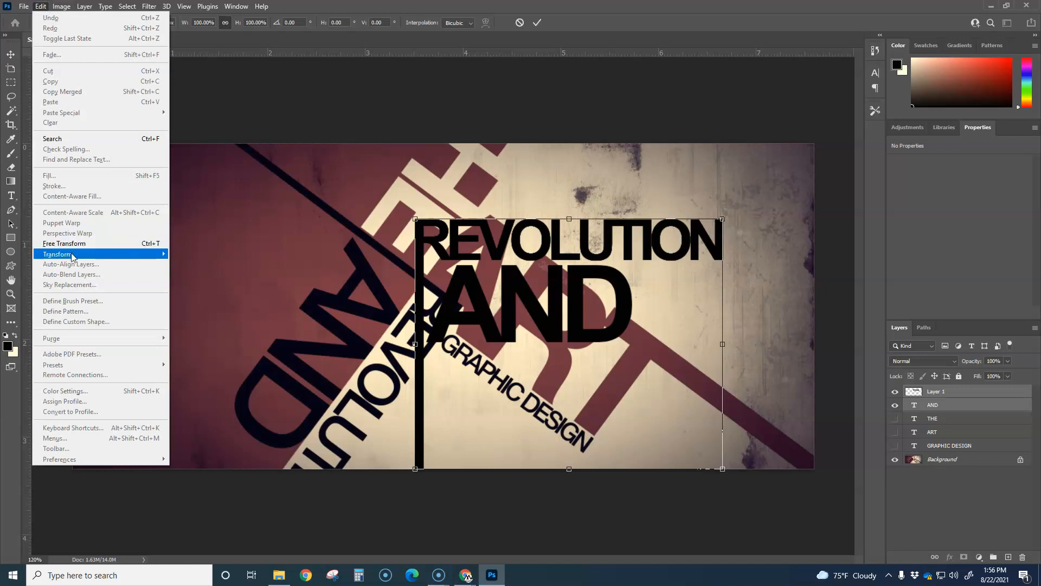
pyautogui.moveTo(76, 254)
pyautogui.click(286, 128)
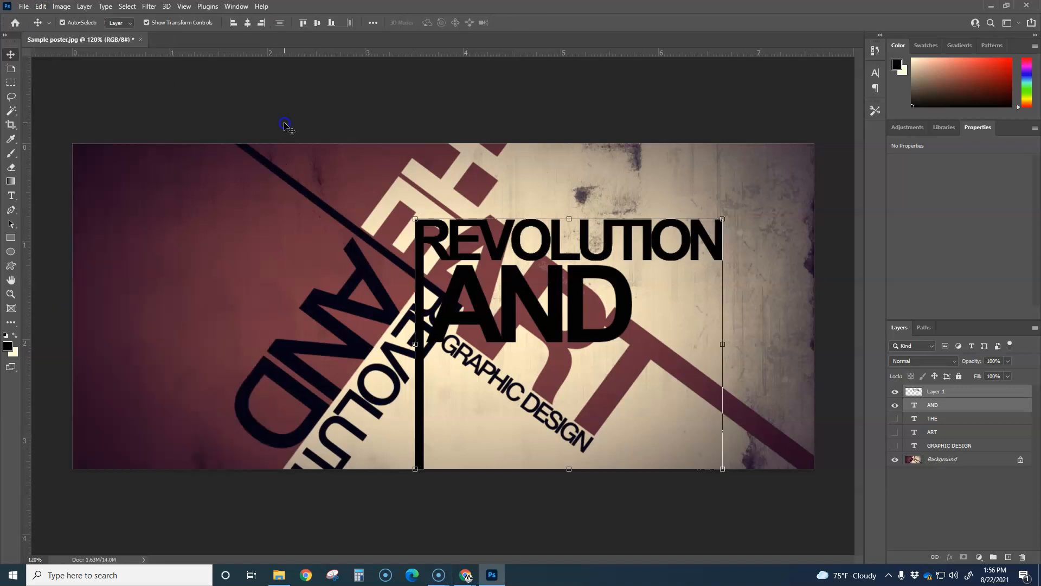
# Rotate Layer 1 and the AND text together by 127° and move them over the original diagonal REVOLUTION and AND lettering
pyautogui.click(57, 7)
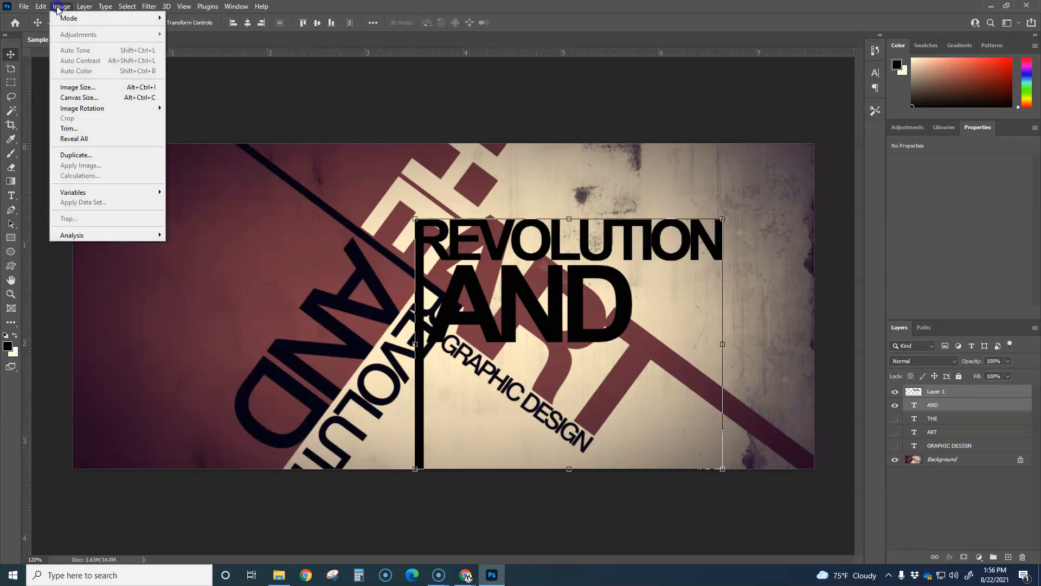
pyautogui.moveTo(38, 8)
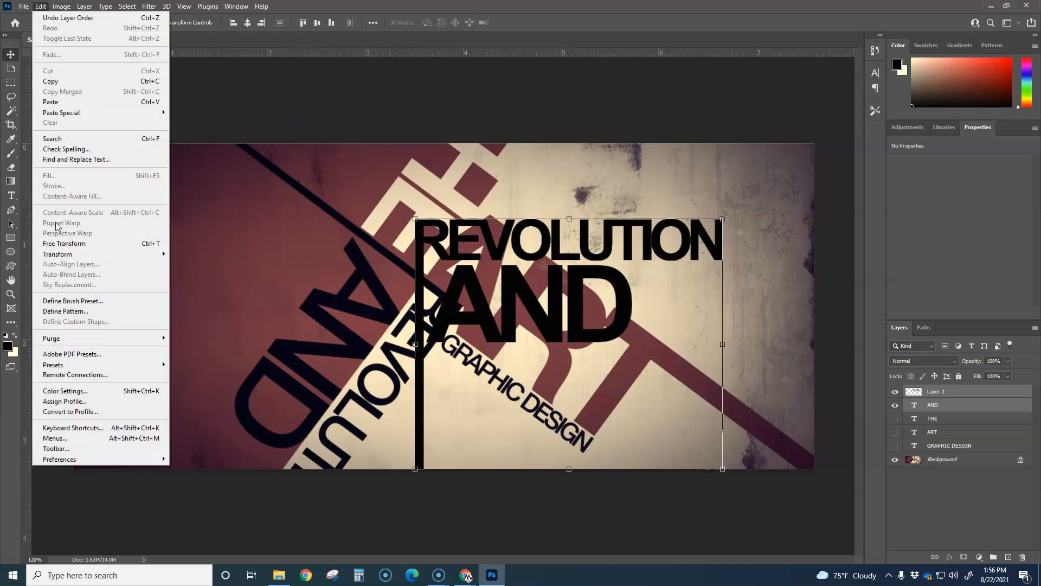
pyautogui.moveTo(60, 254)
pyautogui.click(185, 290)
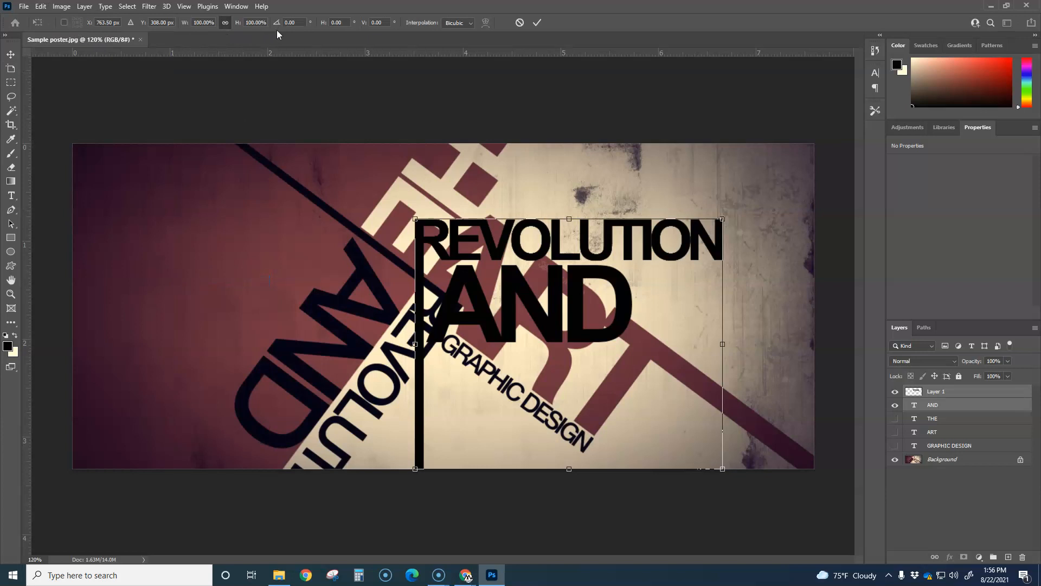
pyautogui.click(293, 24)
pyautogui.write('127')
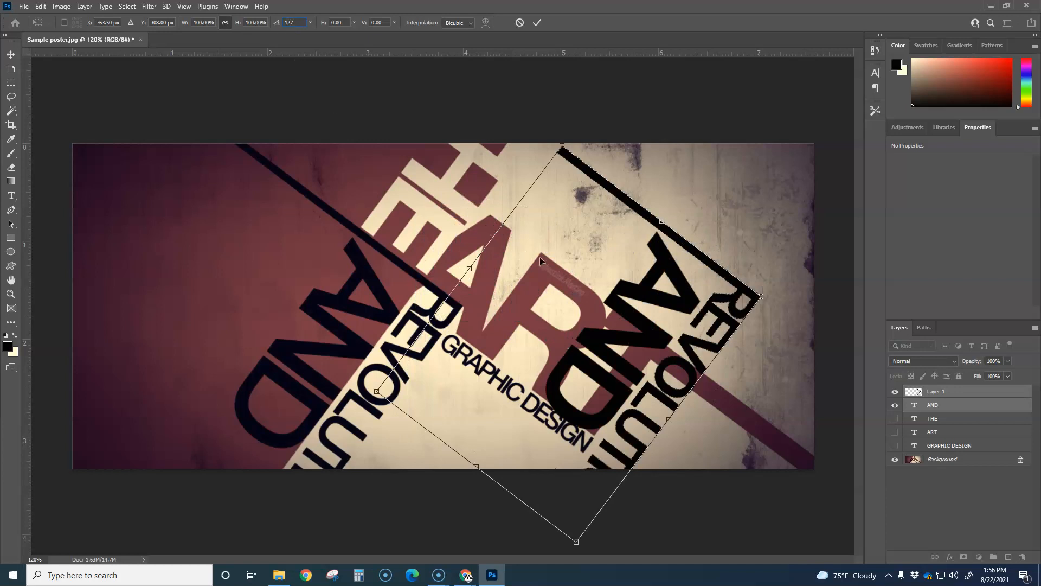
pyautogui.press('Return')
pyautogui.moveTo(697, 358); pyautogui.dragTo(392, 363)
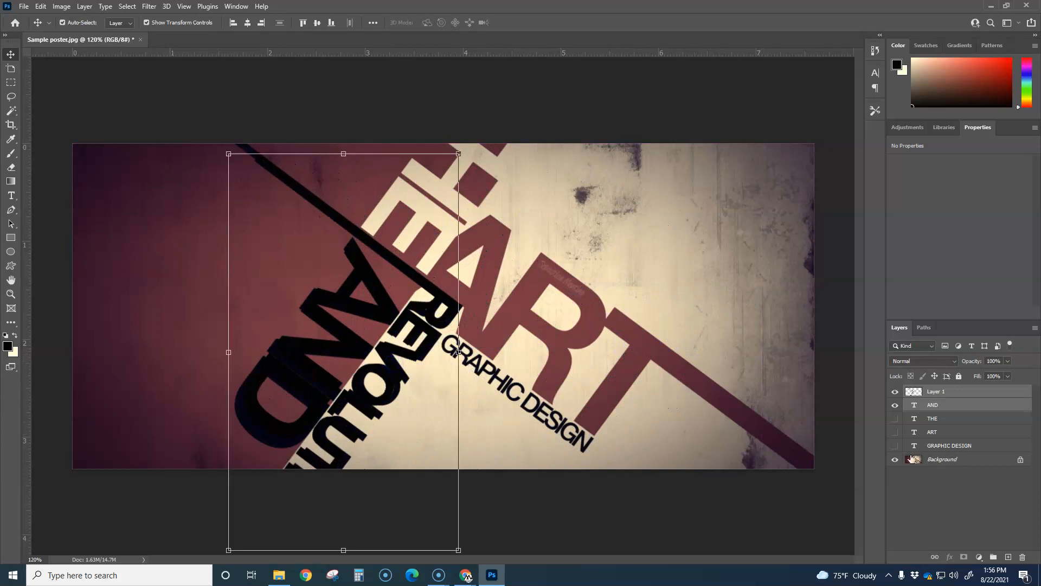
# Hide the Background layer and make a rectangular marquee selection around the upper end of the diagonal black bar
pyautogui.click(895, 460)
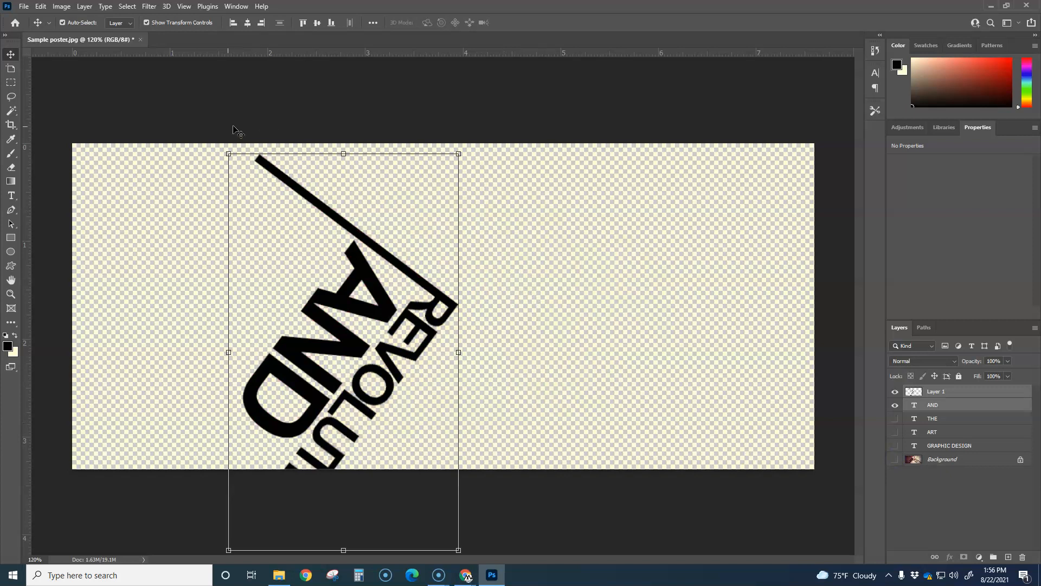
pyautogui.click(11, 83)
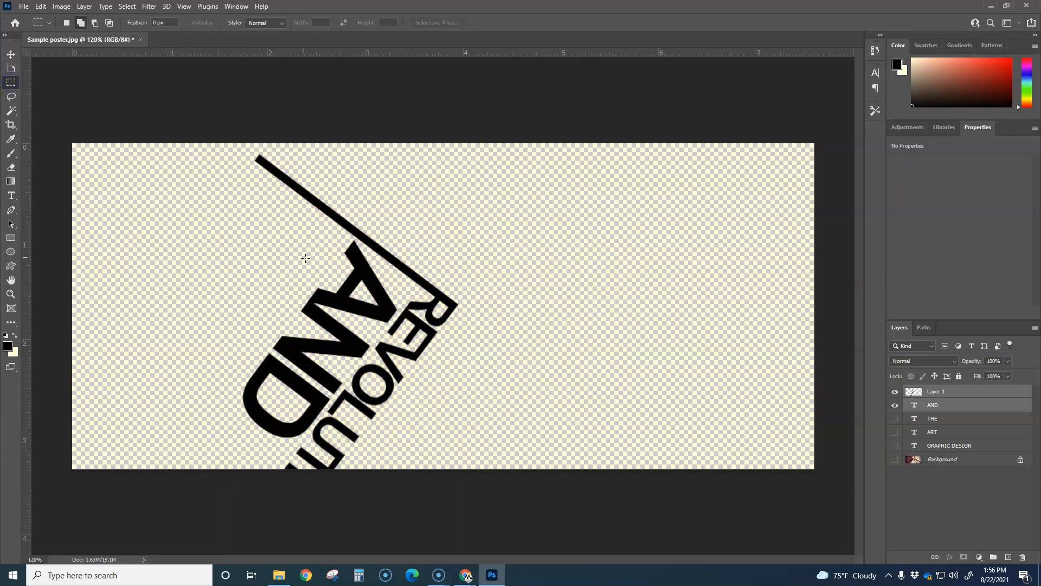
pyautogui.scroll(5, 273, 204)
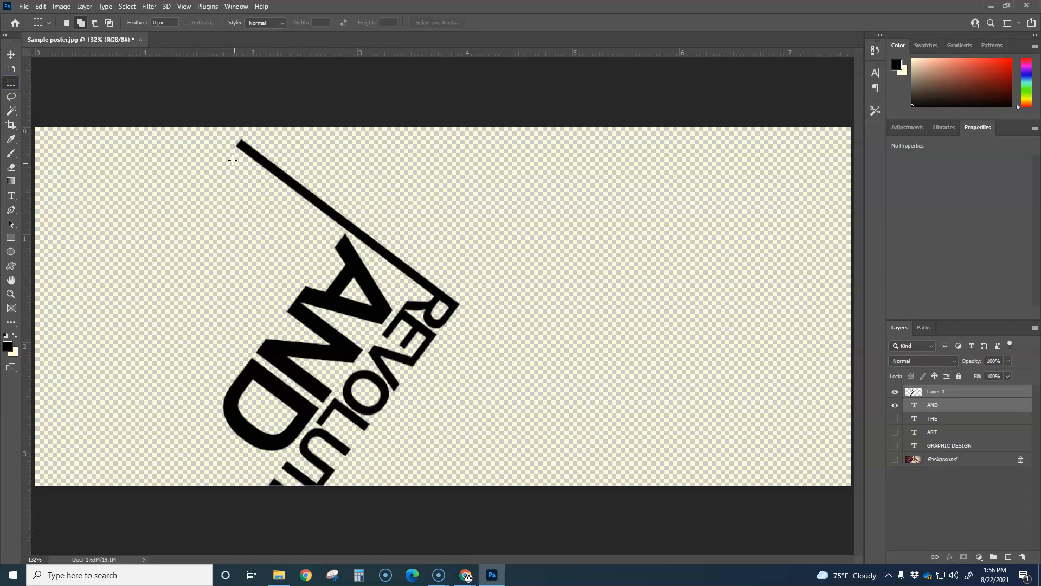
pyautogui.scroll(2, 298, 281)
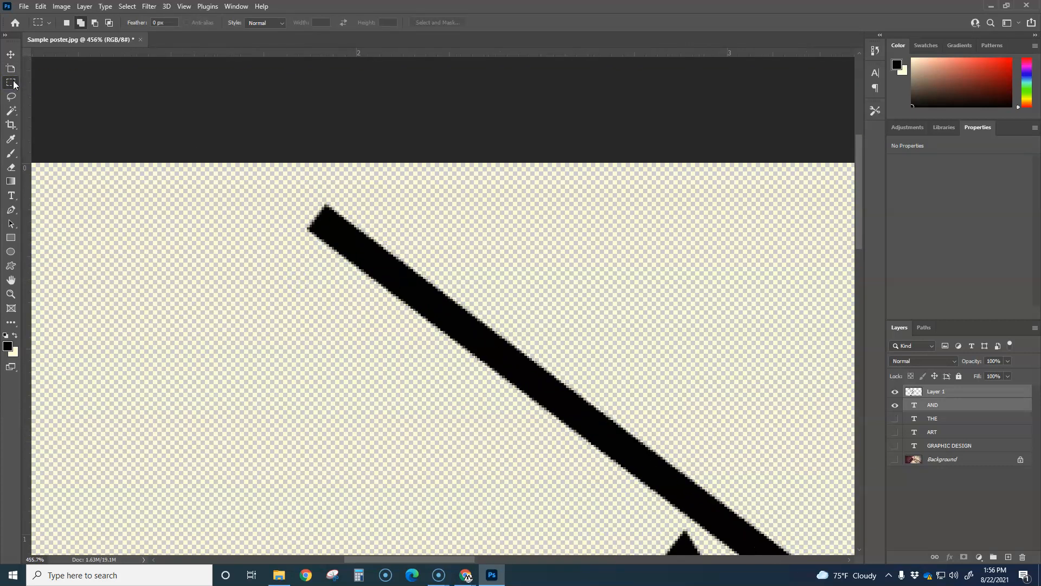
pyautogui.moveTo(256, 174); pyautogui.dragTo(492, 381)
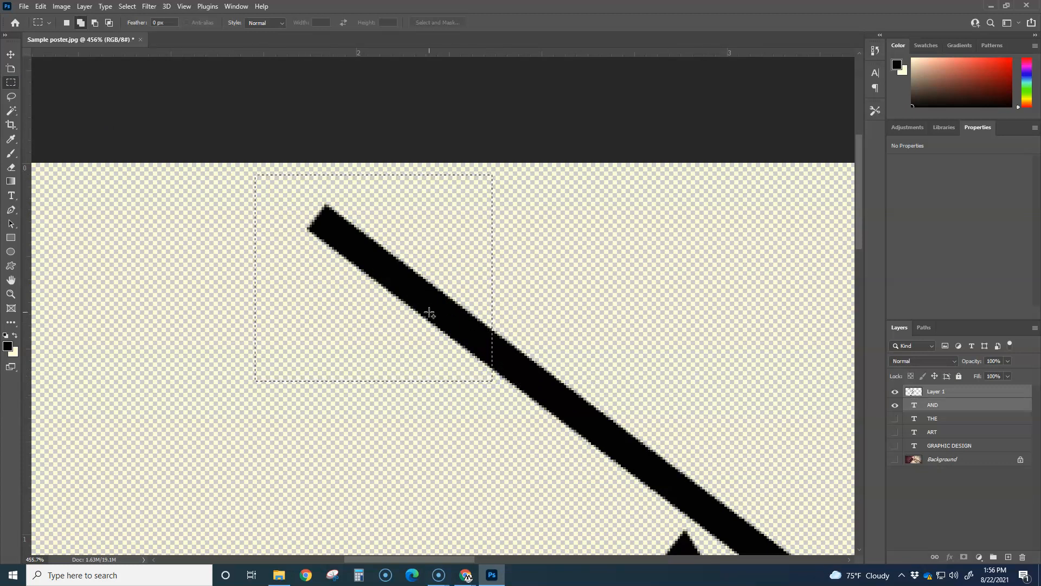
# Try to move the selected bar end with both Layer 1 and the AND text layer selected
pyautogui.click(11, 54)
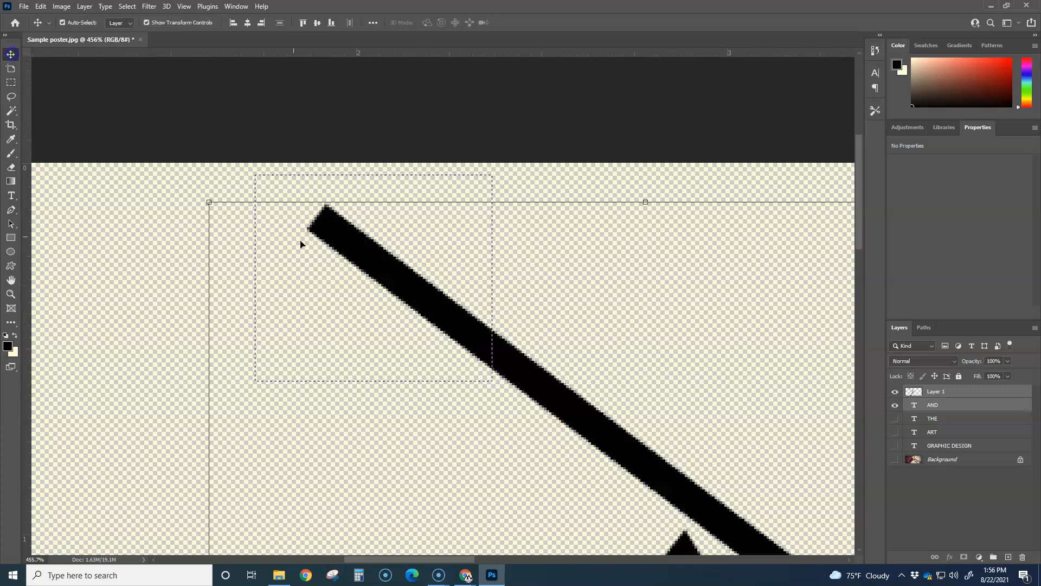
pyautogui.moveTo(428, 300)
pyautogui.mouseDown()
pyautogui.moveTo(360, 279)
pyautogui.moveTo(329, 291)
pyautogui.mouseUp()
pyautogui.hotkey('ctrl', 'z')
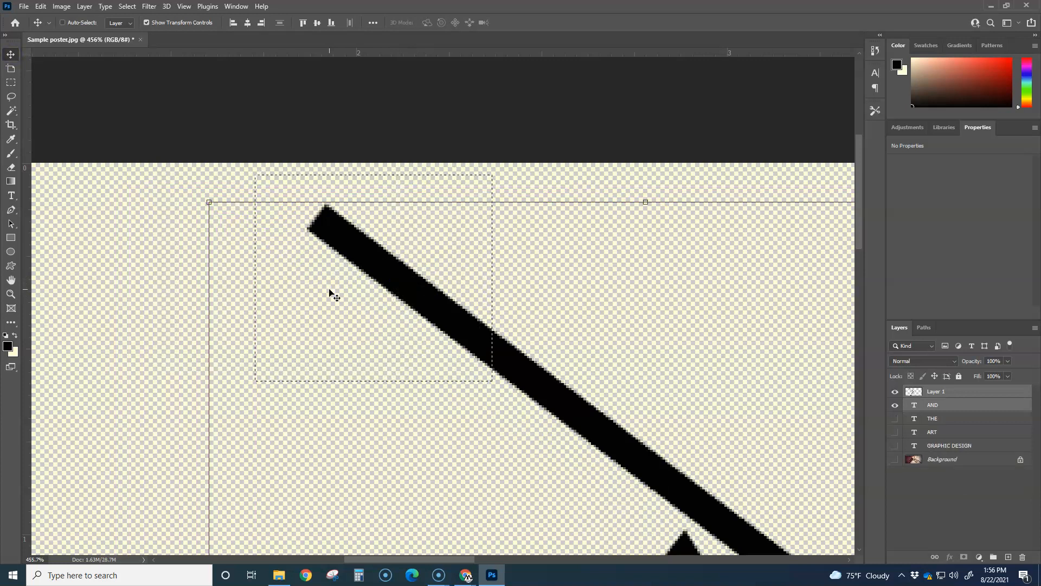
# With only Layer 1 selected, move the marqueed bar end diagonally past the canvas's upper edge to extend the bar, and deselect
pyautogui.click(935, 405)
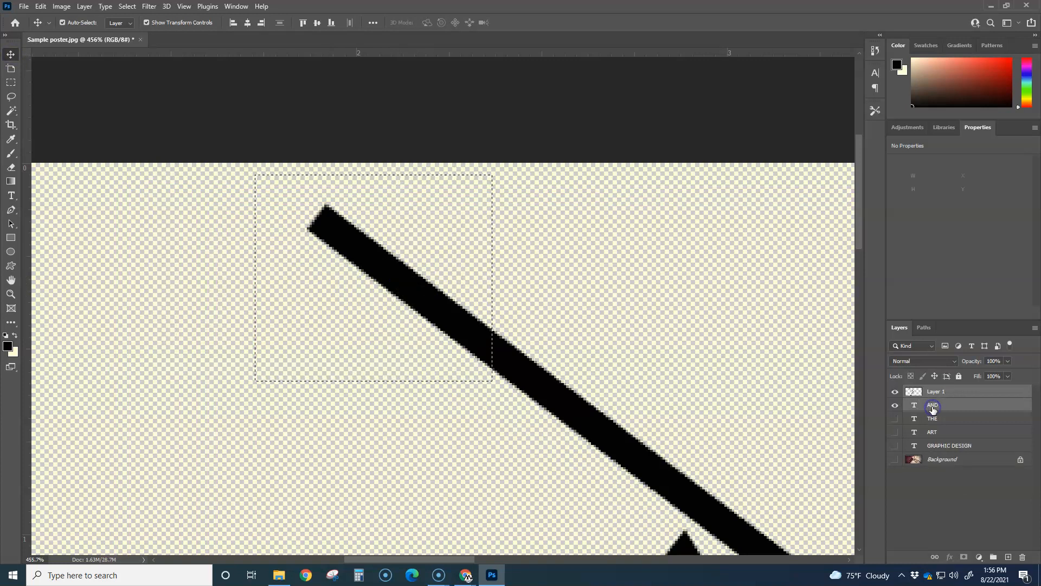
pyautogui.click(941, 391)
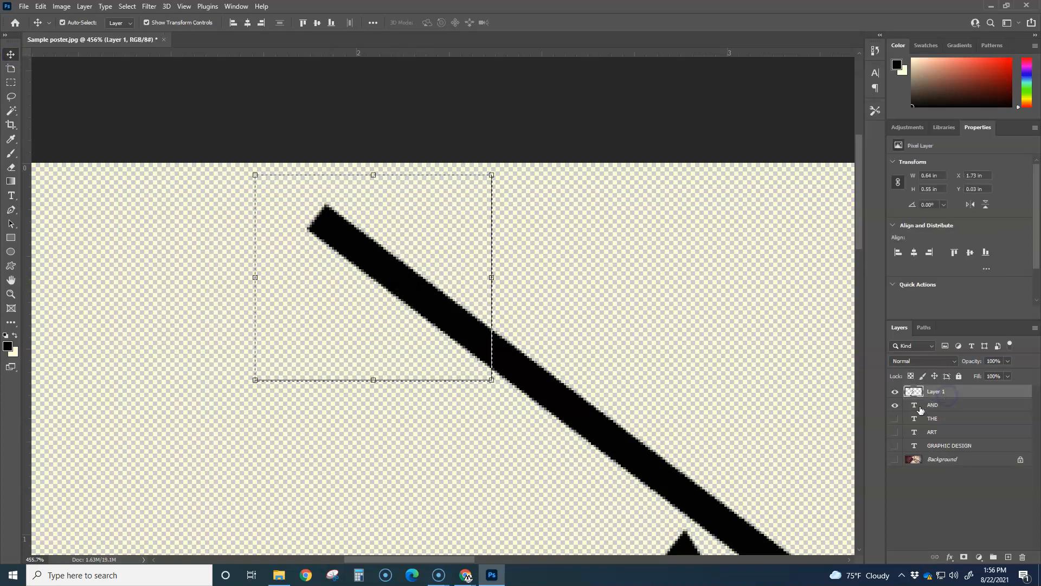
pyautogui.moveTo(461, 320)
pyautogui.mouseDown()
pyautogui.moveTo(364, 272)
pyautogui.moveTo(354, 235)
pyautogui.mouseUp()
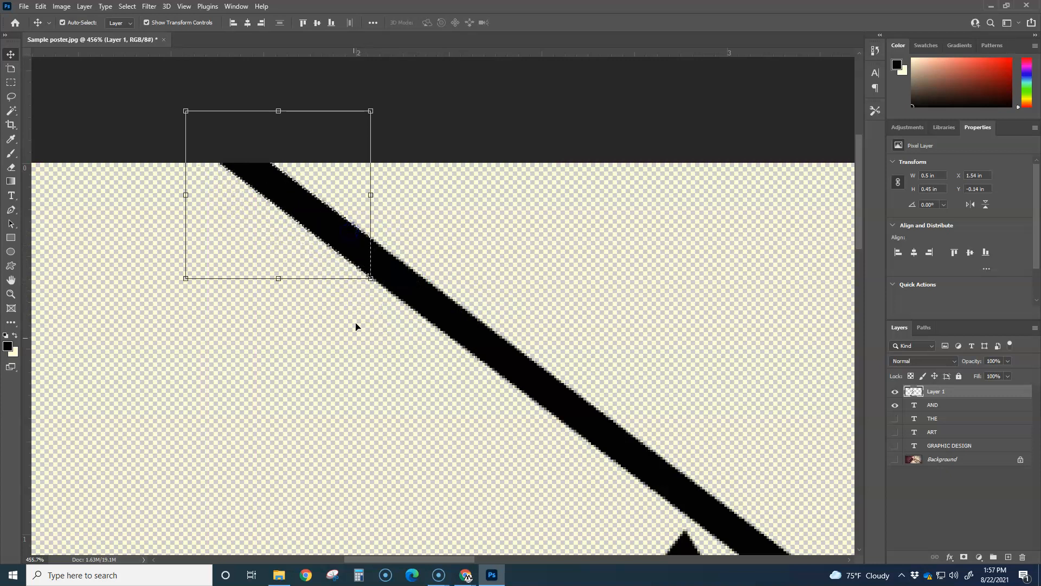
pyautogui.click(350, 350)
pyautogui.press('m')
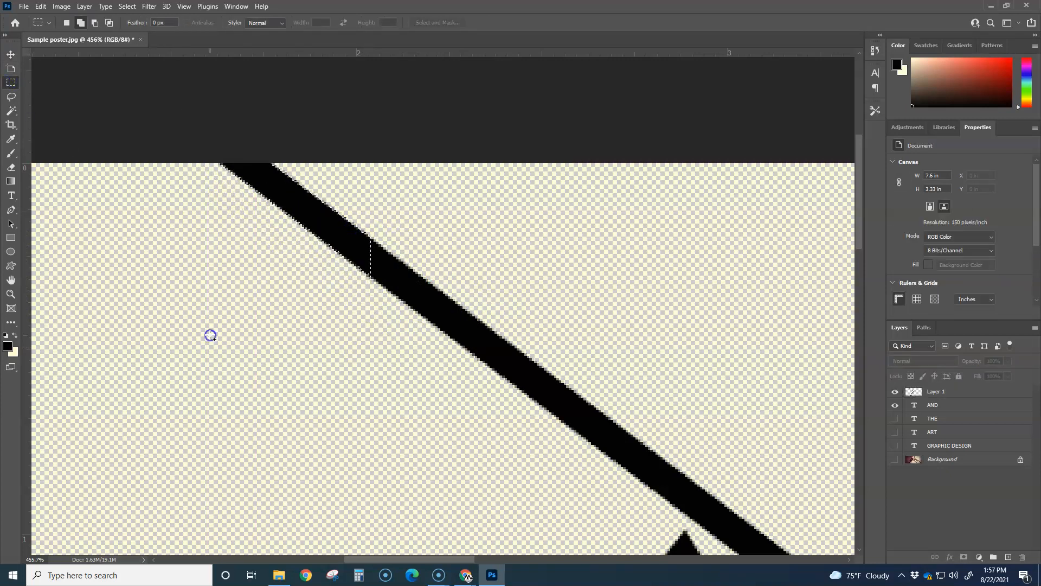
pyautogui.hotkey('ctrl', 'd')
pyautogui.scroll(-5, 373, 326)
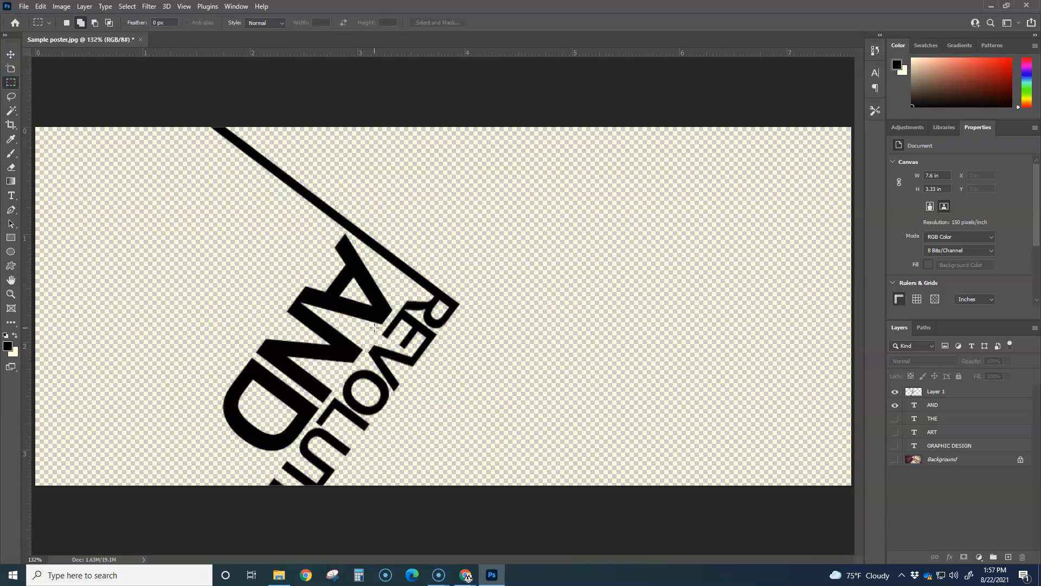
# Show the Background layer, hide the AND text and Layer 1, and show the THE text layer
pyautogui.click(895, 459)
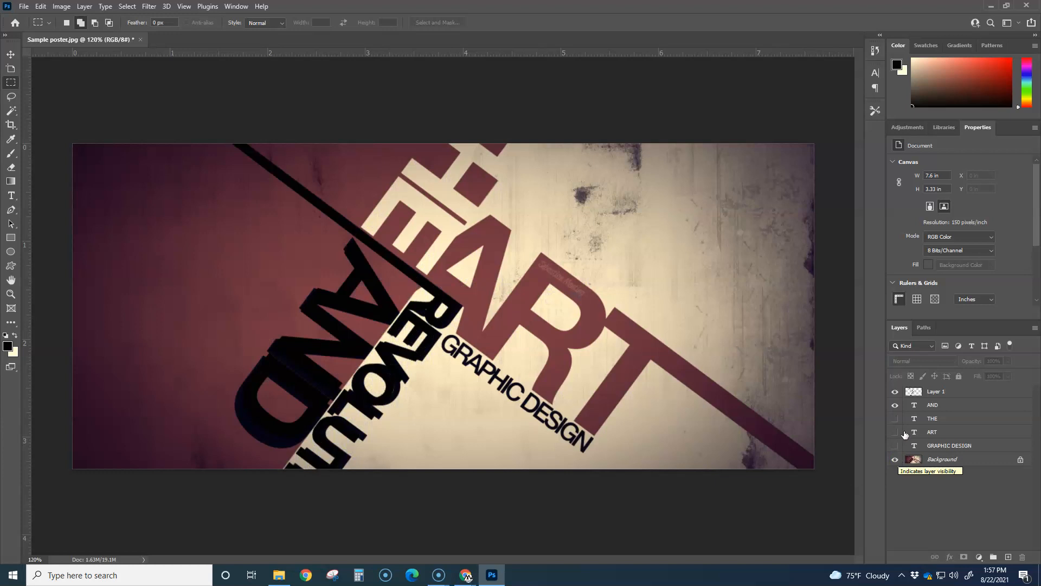
pyautogui.click(896, 405)
pyautogui.click(895, 392)
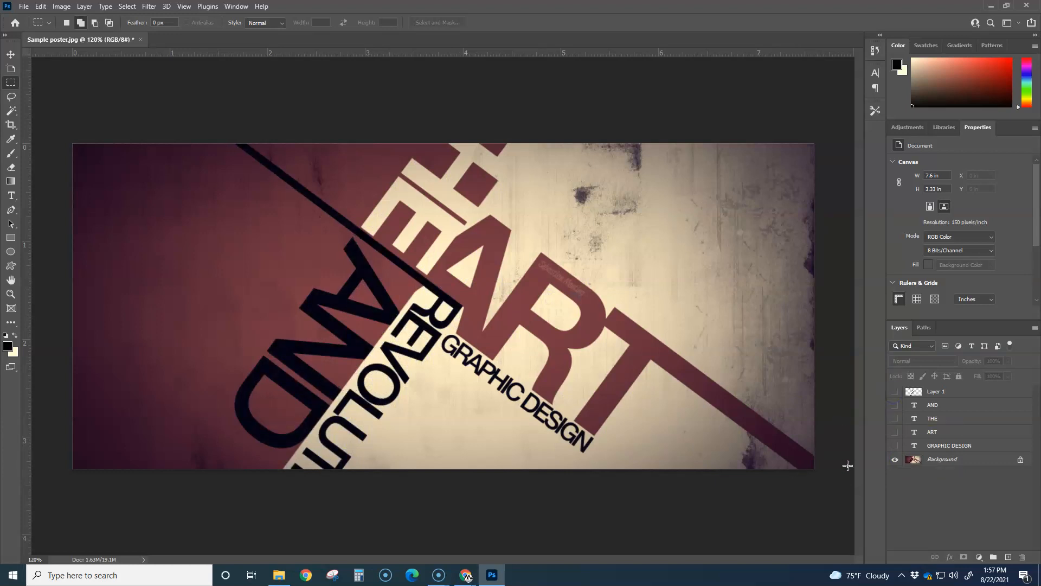
pyautogui.click(896, 419)
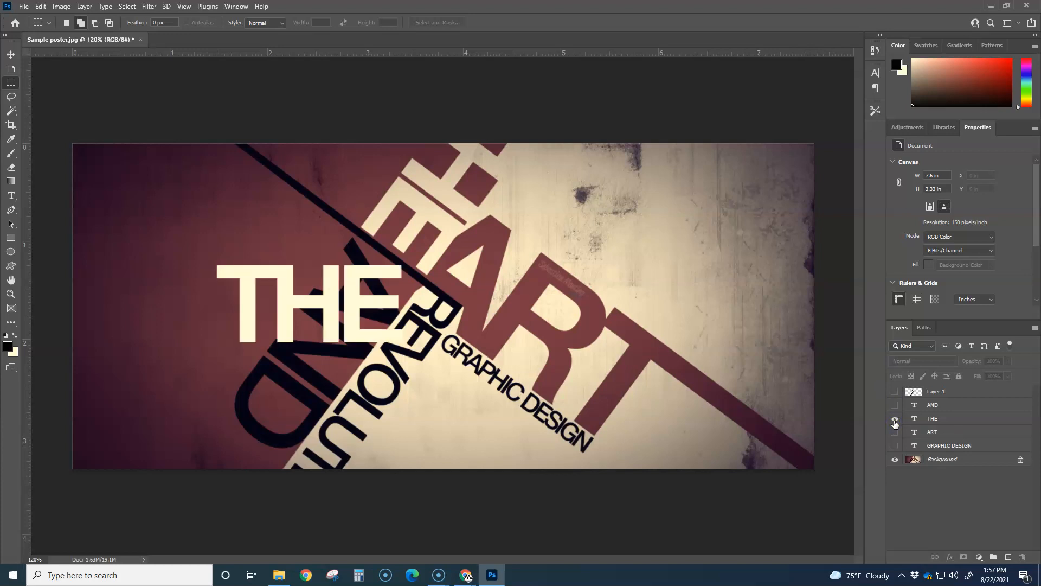
# Set the document's proof setup to Monitor RGB
pyautogui.click(185, 7)
pyautogui.moveTo(214, 19)
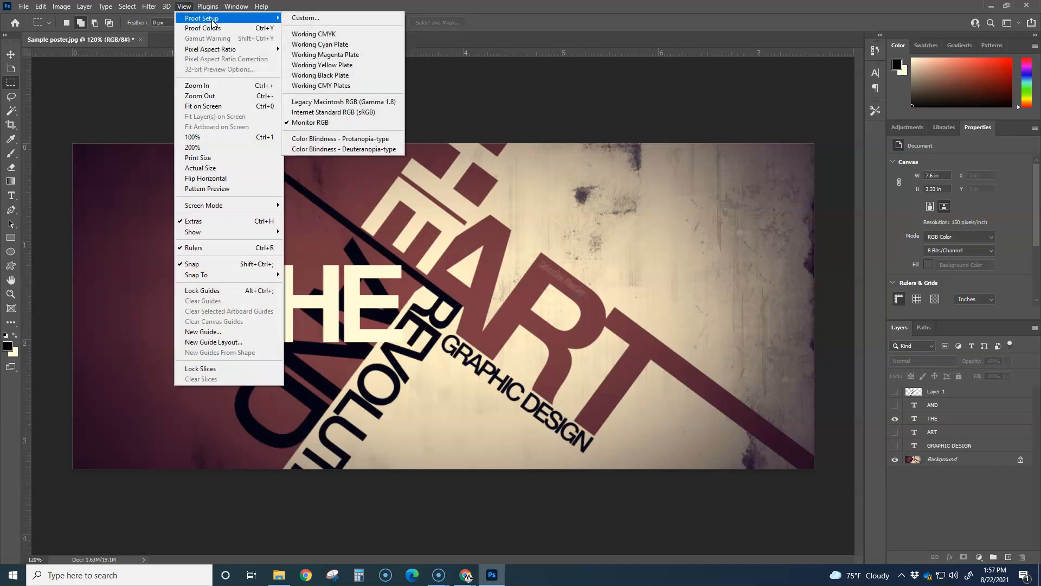
pyautogui.click(328, 121)
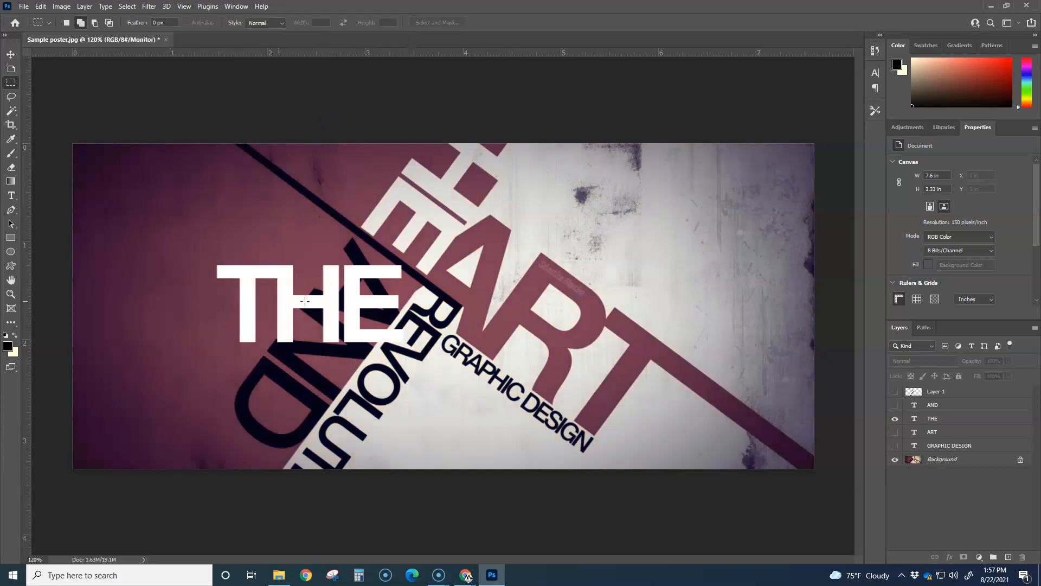
# Select the THE text layer and move the text diagonally up towards the poster's original THE
pyautogui.click(10, 54)
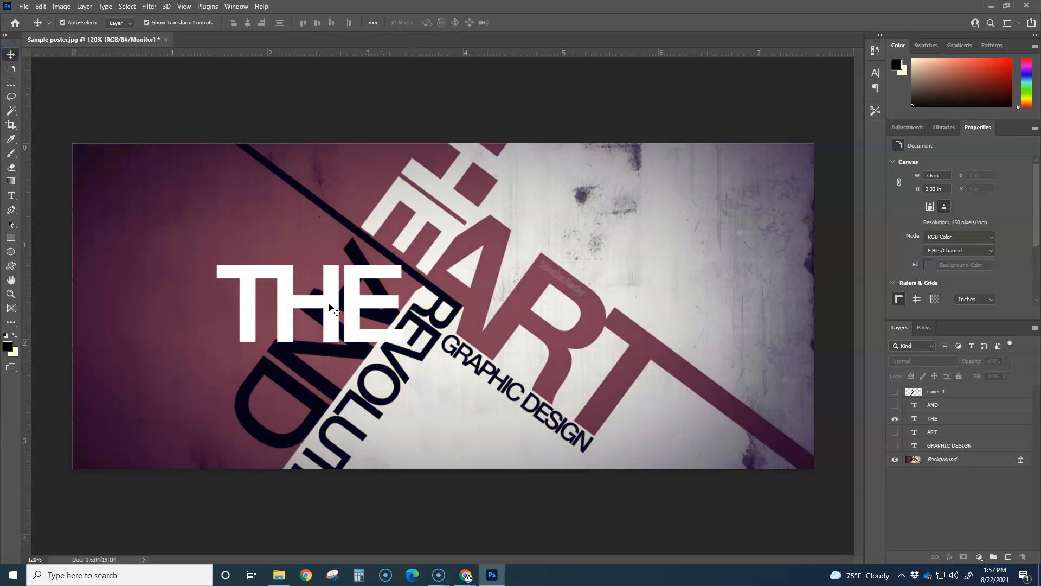
pyautogui.click(935, 419)
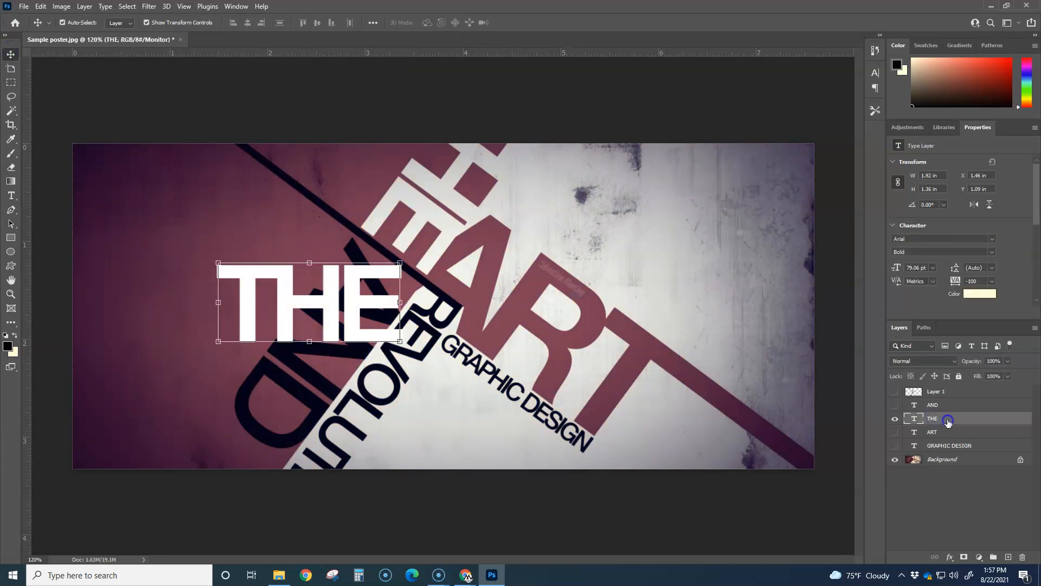
pyautogui.moveTo(348, 304); pyautogui.dragTo(415, 242)
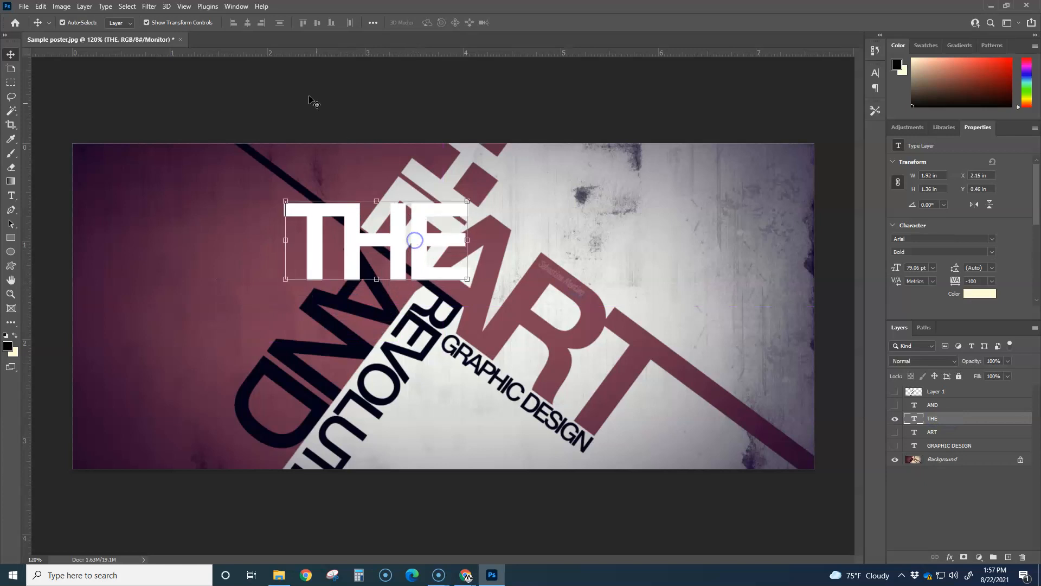
# Try rotating the THE text by 127° and placing it over the poster's original diagonal THE
pyautogui.click(41, 7)
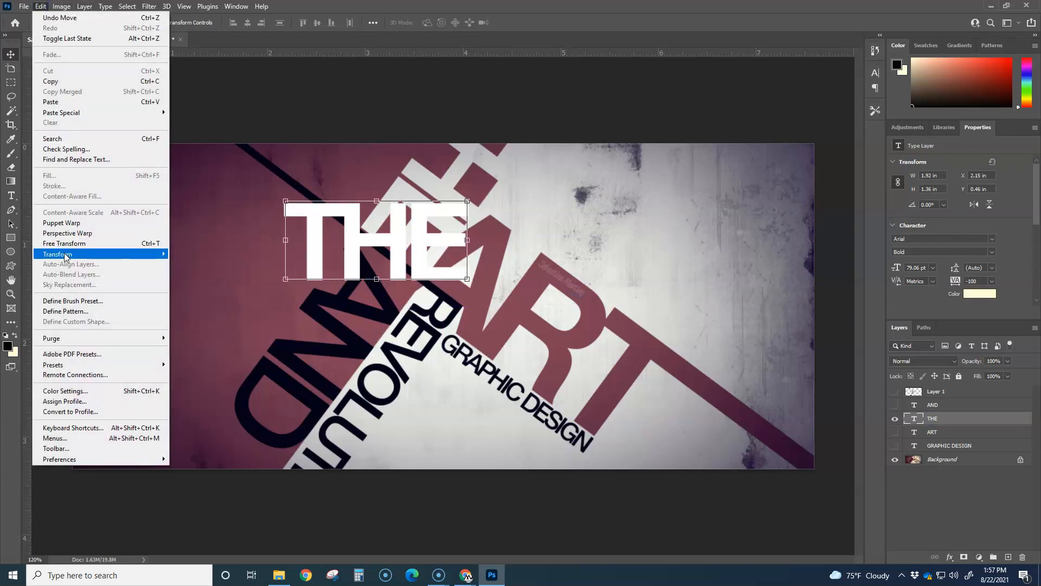
pyautogui.moveTo(72, 257)
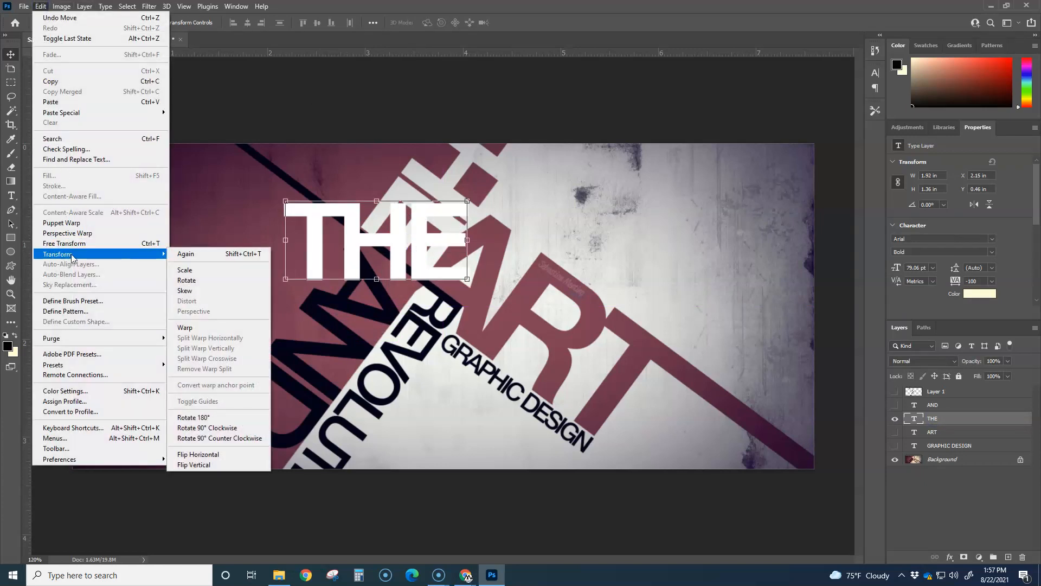
pyautogui.click(186, 280)
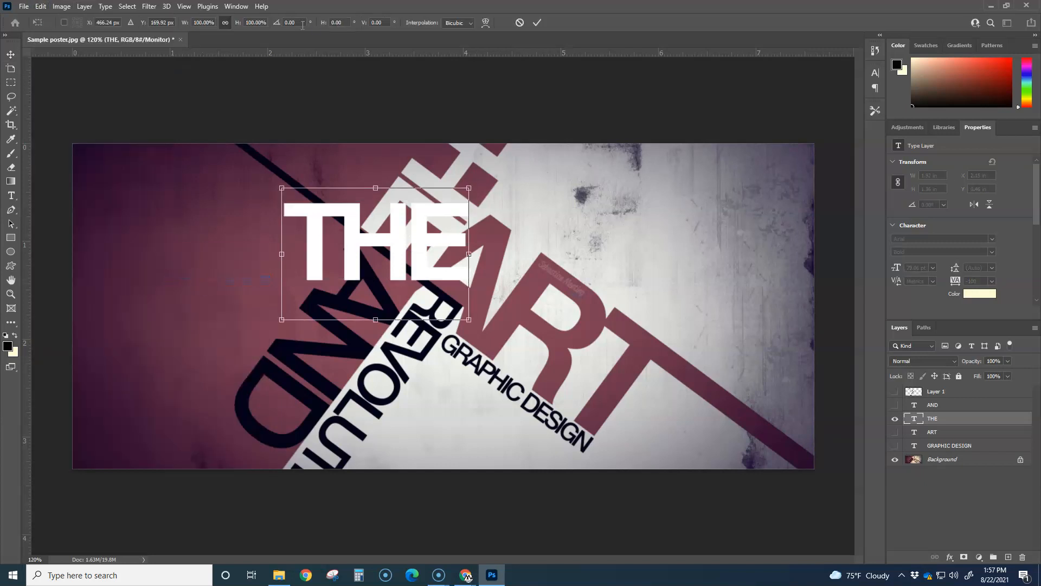
pyautogui.click(301, 23)
pyautogui.write('127')
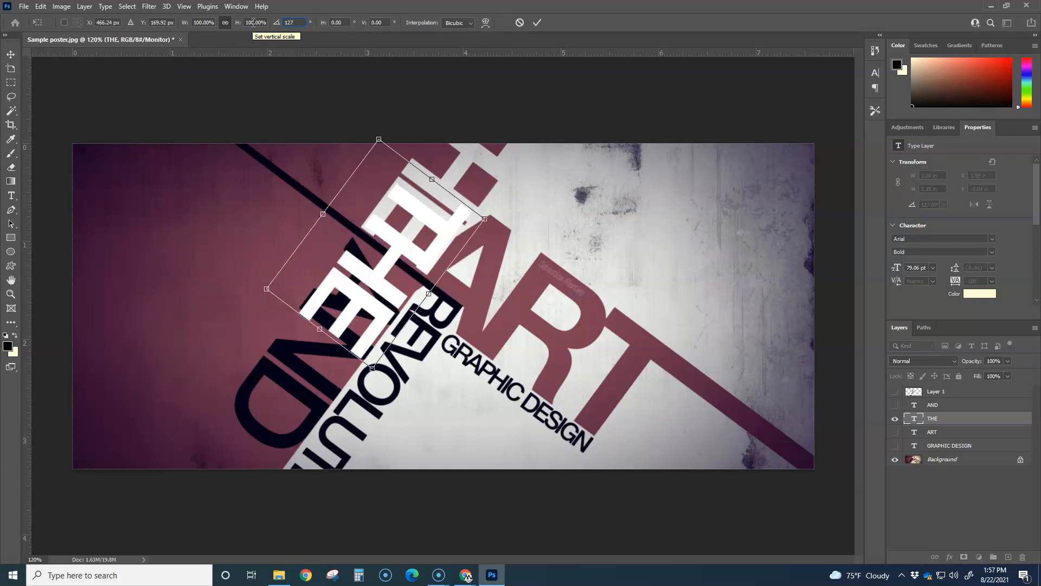
pyautogui.moveTo(437, 246); pyautogui.dragTo(499, 162)
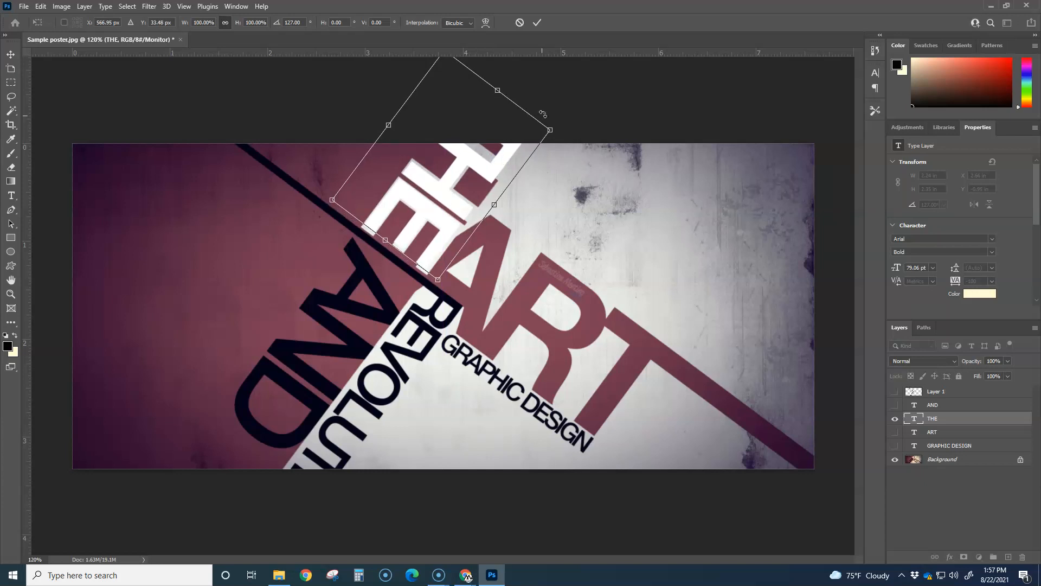
pyautogui.press('Escape')
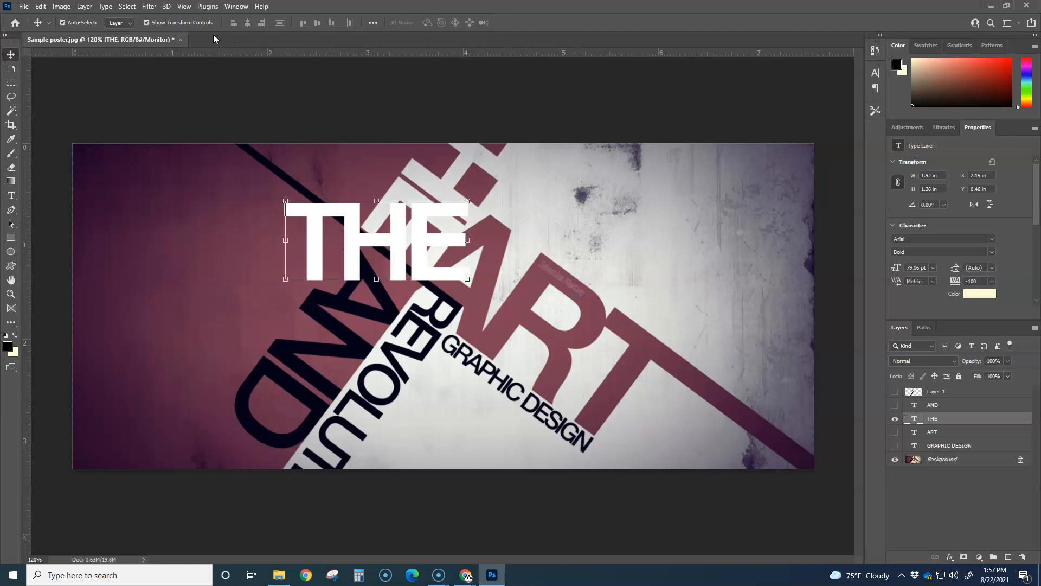
# Rotate the THE text by 127° and move it over the poster's original diagonal THE
pyautogui.click(43, 6)
pyautogui.click(43, 7)
pyautogui.click(43, 6)
pyautogui.moveTo(58, 256)
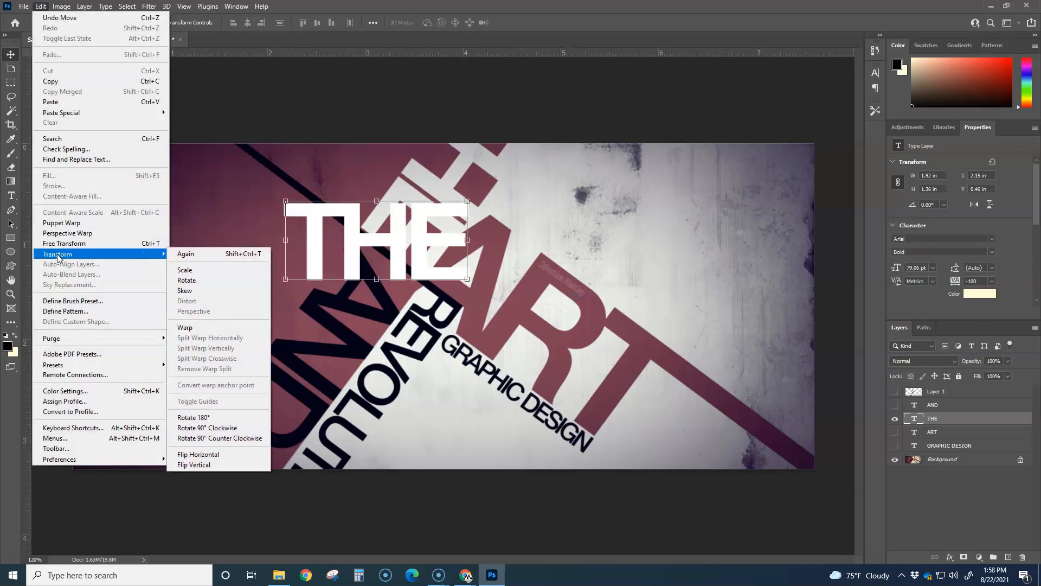
pyautogui.click(194, 292)
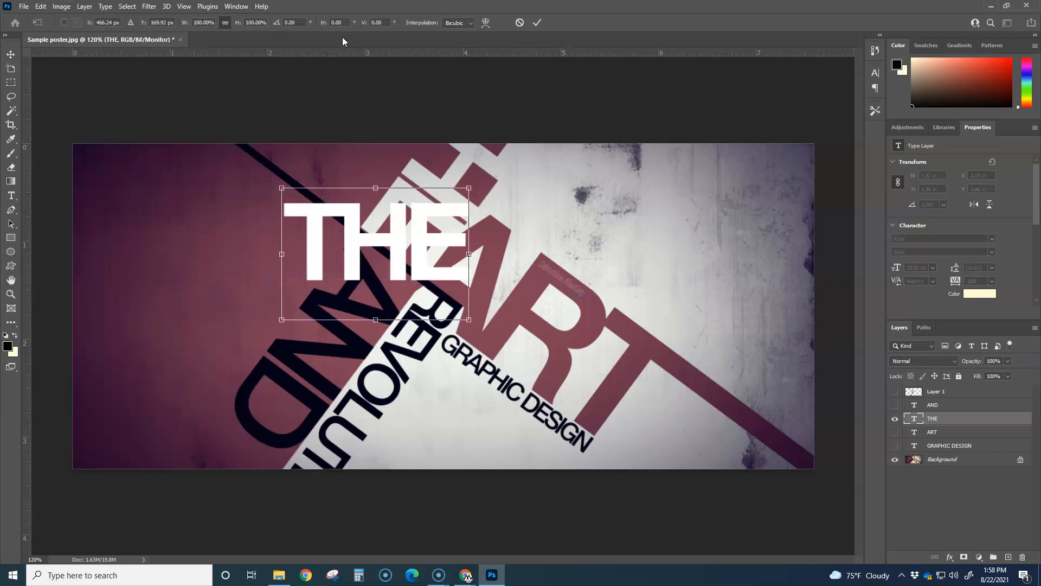
pyautogui.click(301, 22)
pyautogui.write('127')
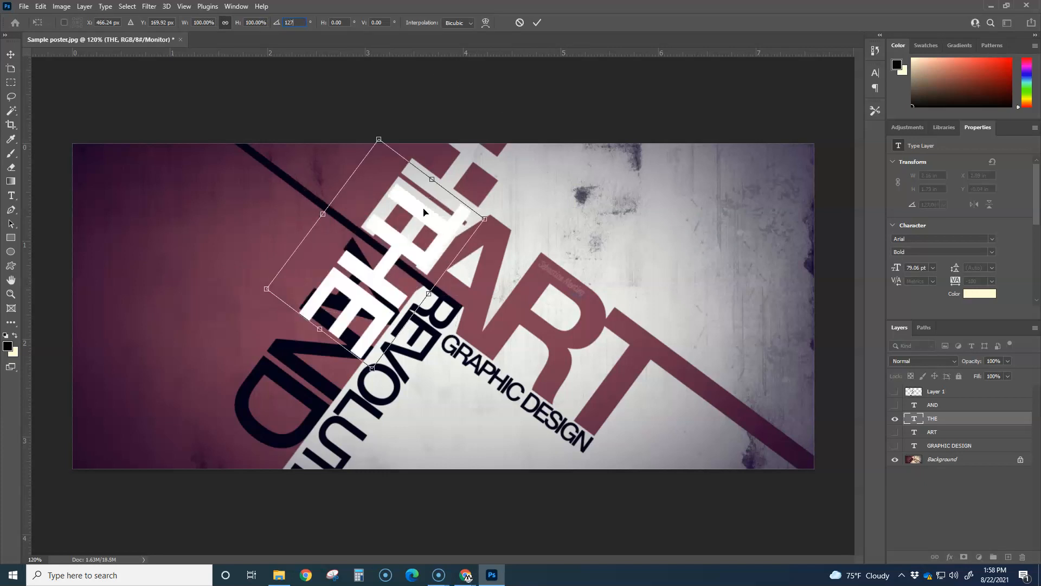
pyautogui.press('Return')
pyautogui.moveTo(409, 251); pyautogui.dragTo(447, 194)
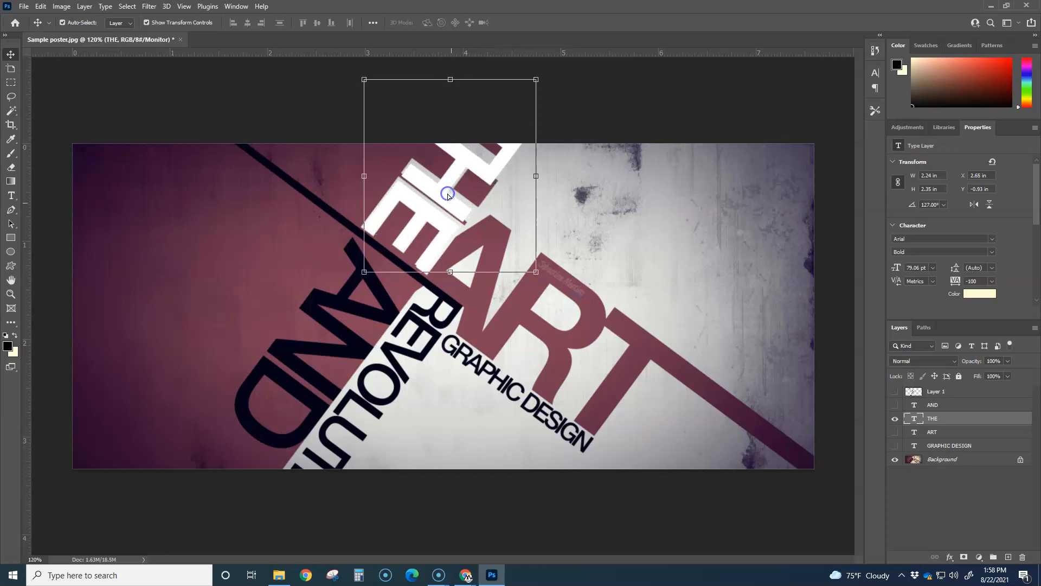
pyautogui.click(606, 237)
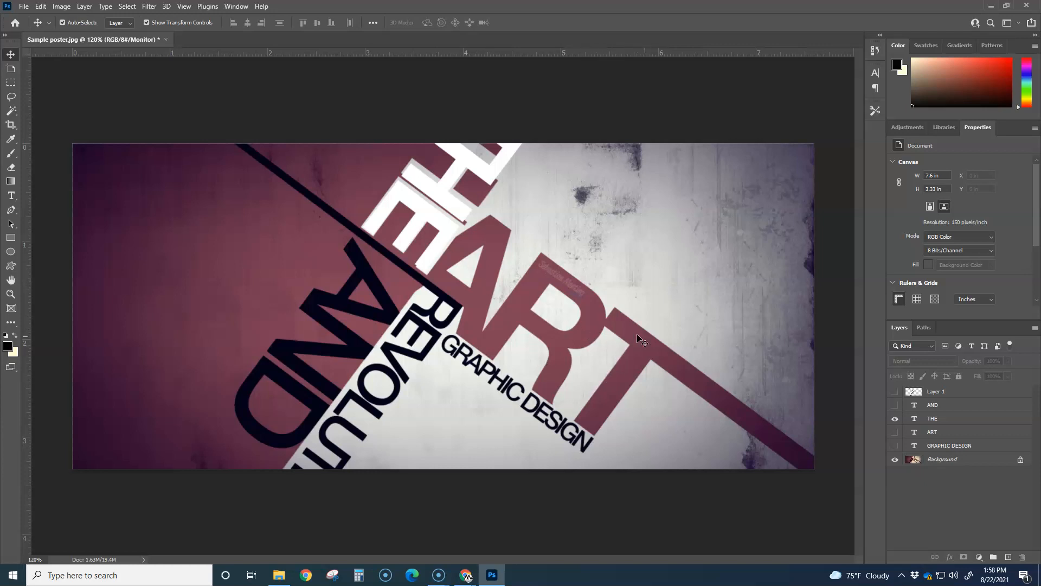
# Hide the THE text layer, and show and select the ART text layer
pyautogui.click(895, 419)
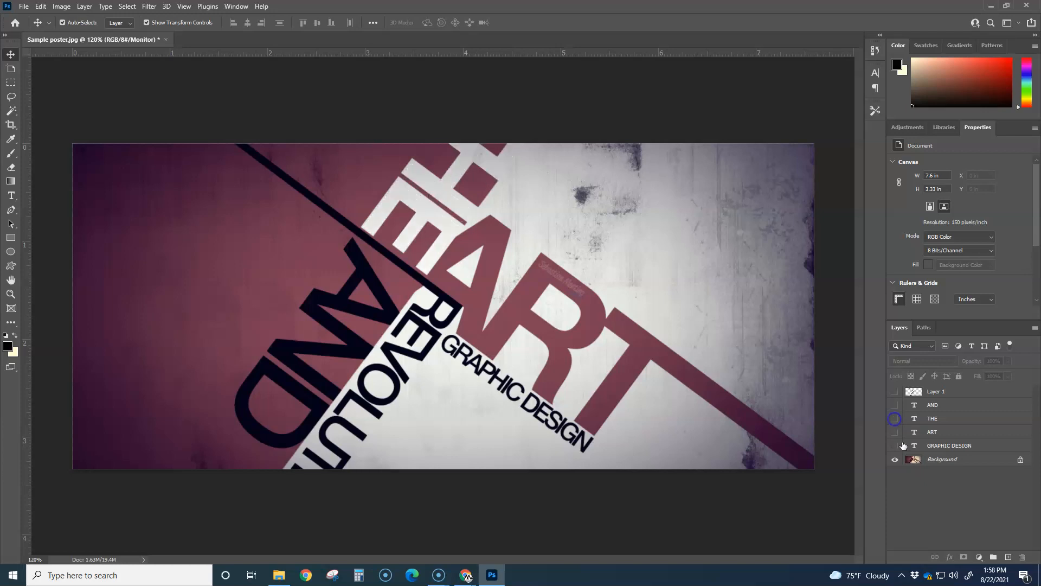
pyautogui.click(895, 433)
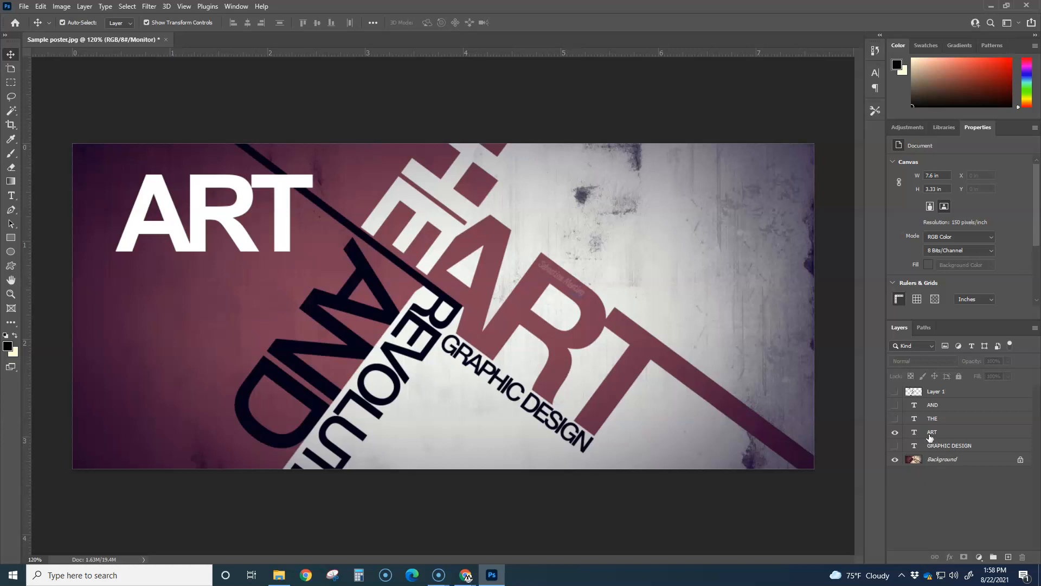
pyautogui.click(943, 434)
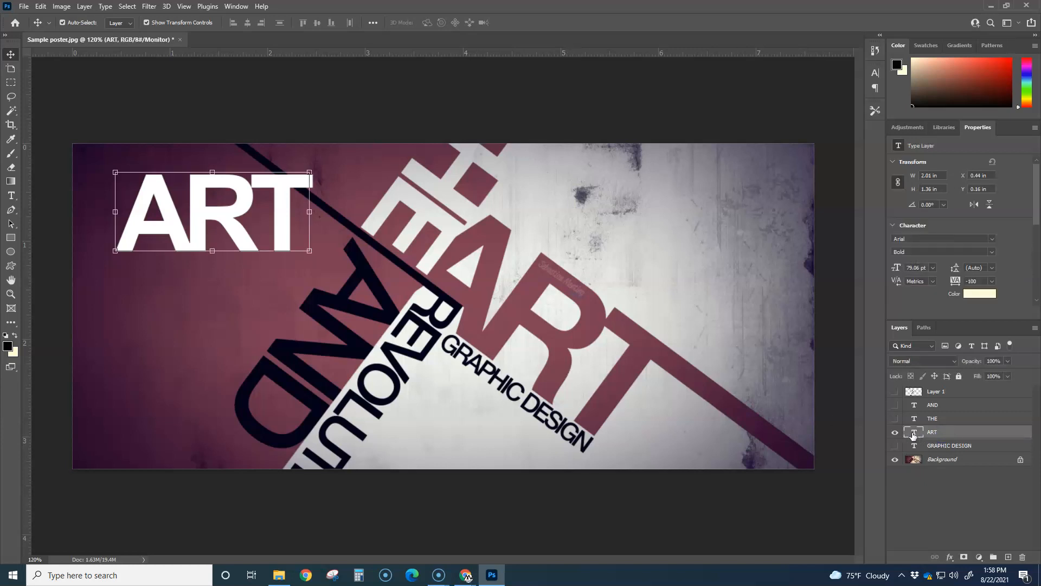
# Load the ART lettering as a selection, hide its text layer, and fill the selection on a new layer with maroon sampled from the poster's ART
pyautogui.moveTo(913, 433); pyautogui.dragTo(916, 440)
pyautogui.keyDown('ctrl'); pyautogui.click(914, 434); pyautogui.keyUp('ctrl')
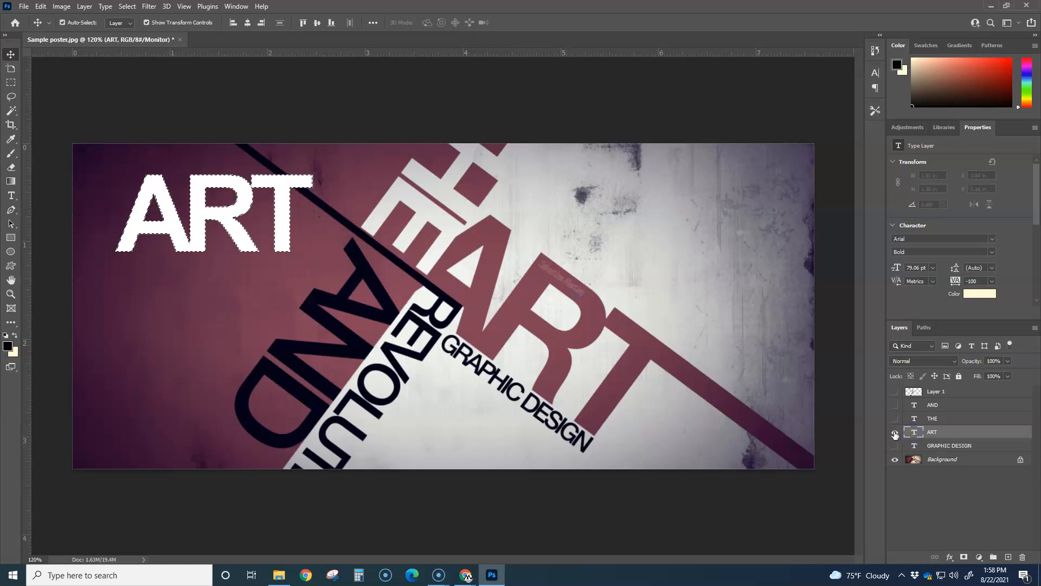
pyautogui.click(895, 434)
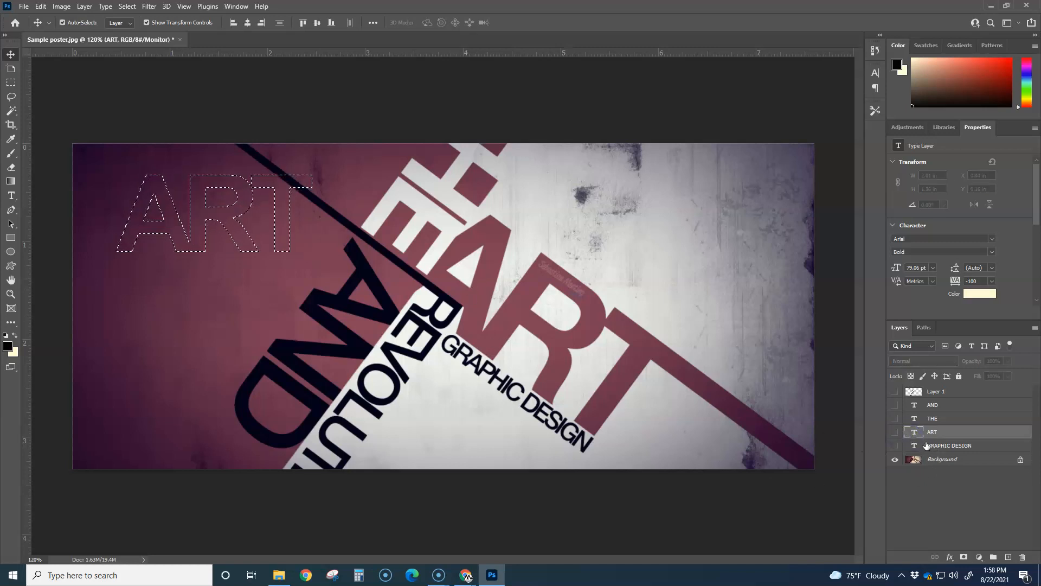
pyautogui.click(1007, 559)
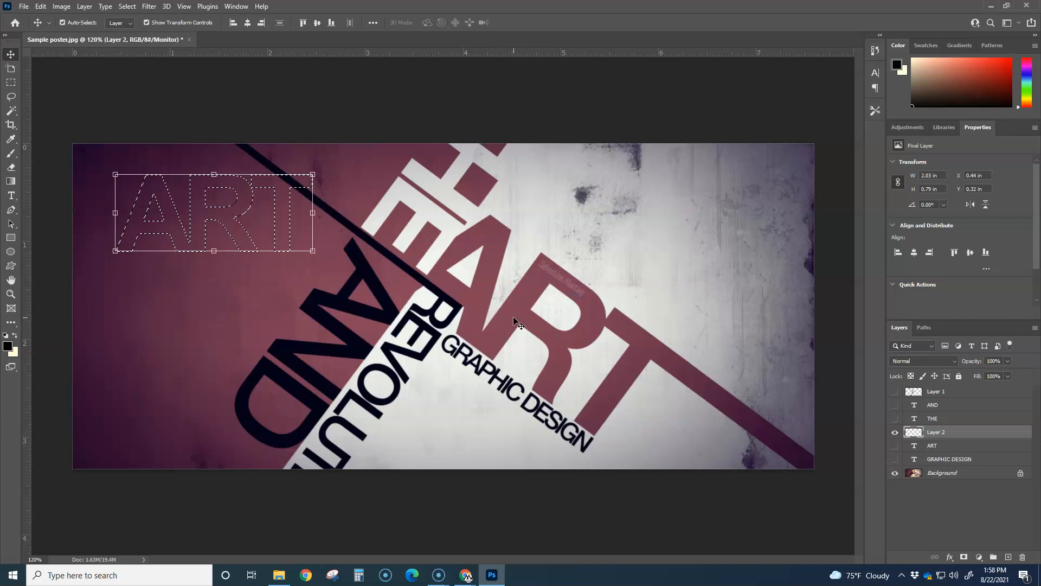
pyautogui.click(11, 139)
pyautogui.click(552, 332)
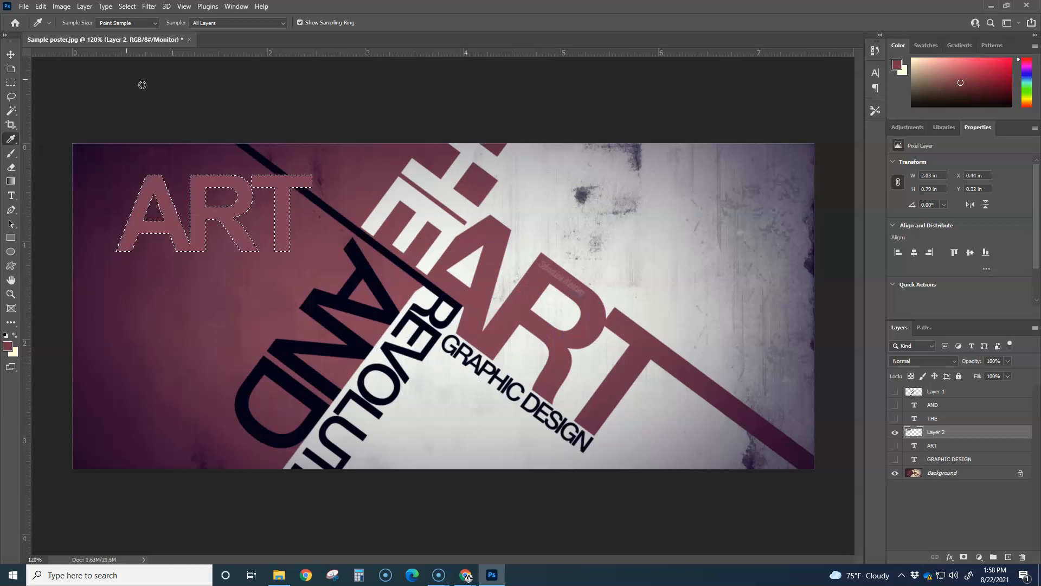
# Extend the T's upper bar rightward with an added rectangular selection, about 6.18 in overall, fill it with the sampled maroon and deselect
pyautogui.click(10, 83)
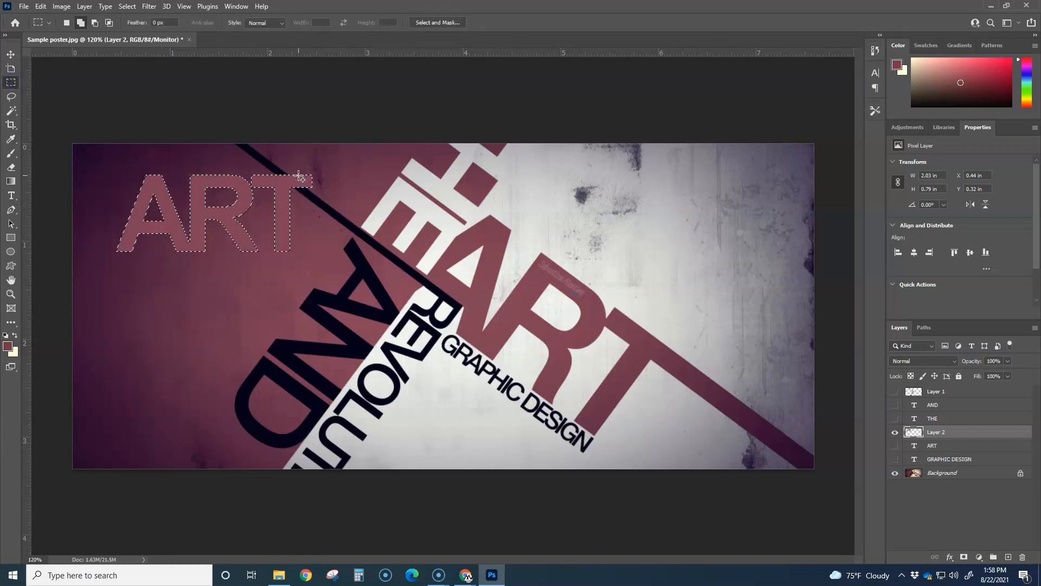
pyautogui.scroll(5, 304, 176)
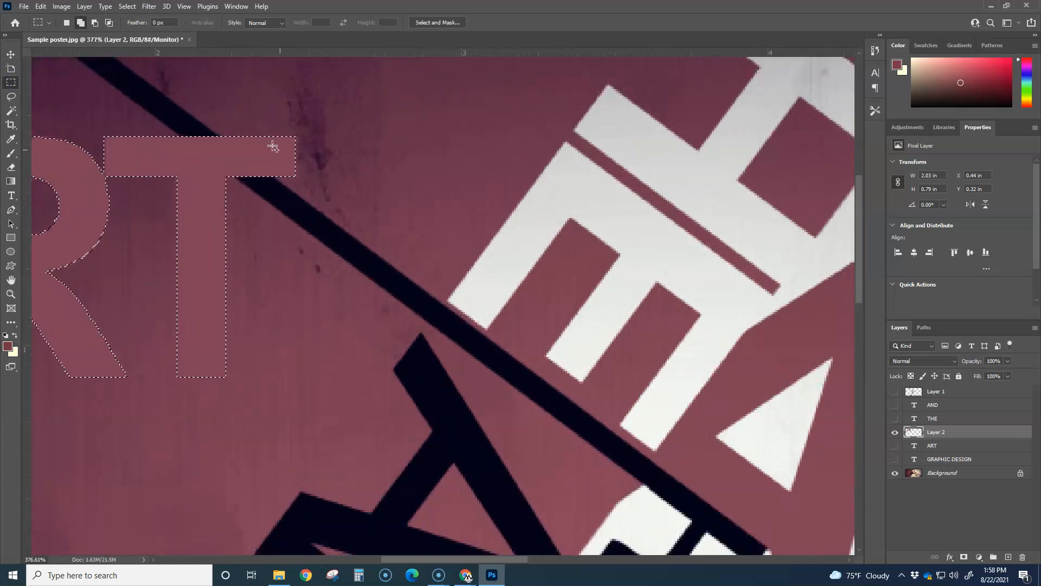
pyautogui.scroll(-2, 314, 235)
pyautogui.scroll(-4, 285, 245)
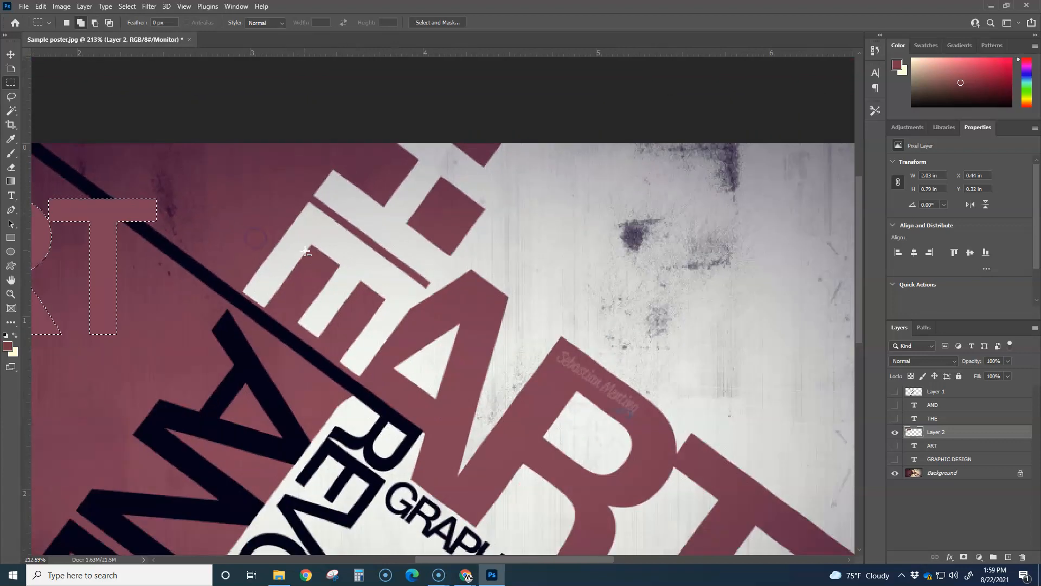
pyautogui.moveTo(310, 242); pyautogui.dragTo(811, 210)
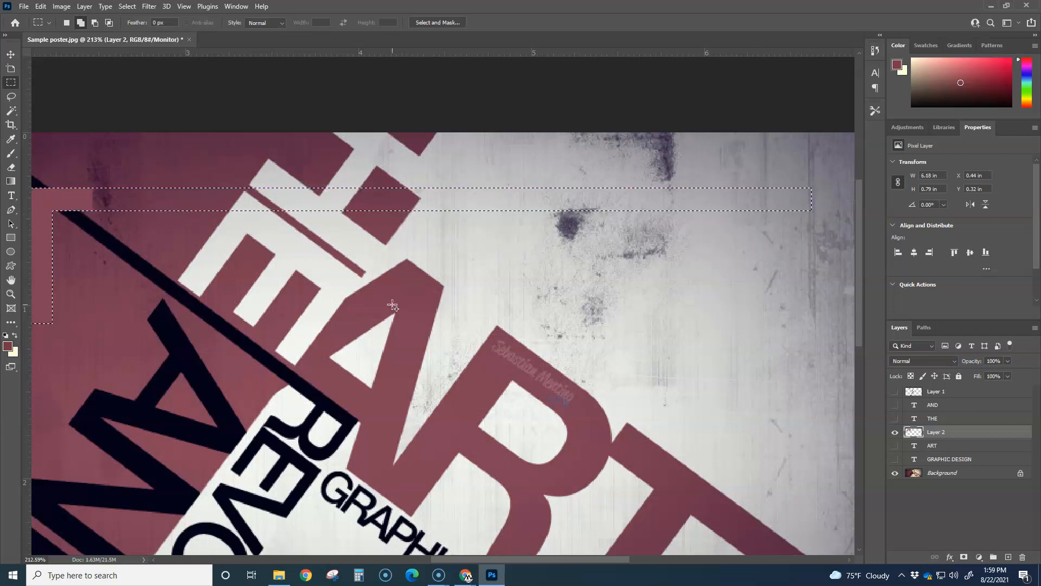
pyautogui.scroll(-8, 393, 306)
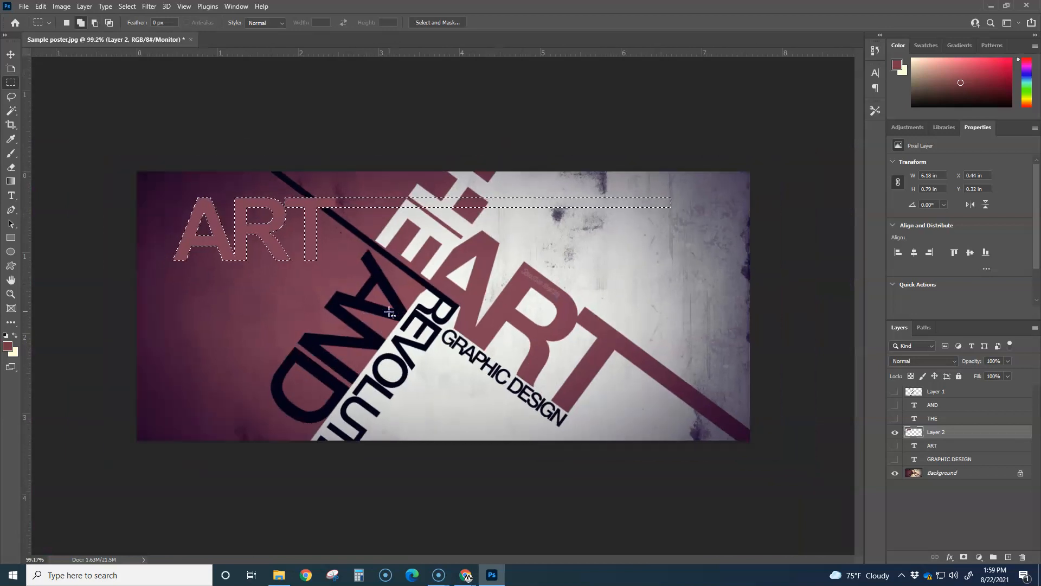
pyautogui.hotkey('alt', 'BackSpace')
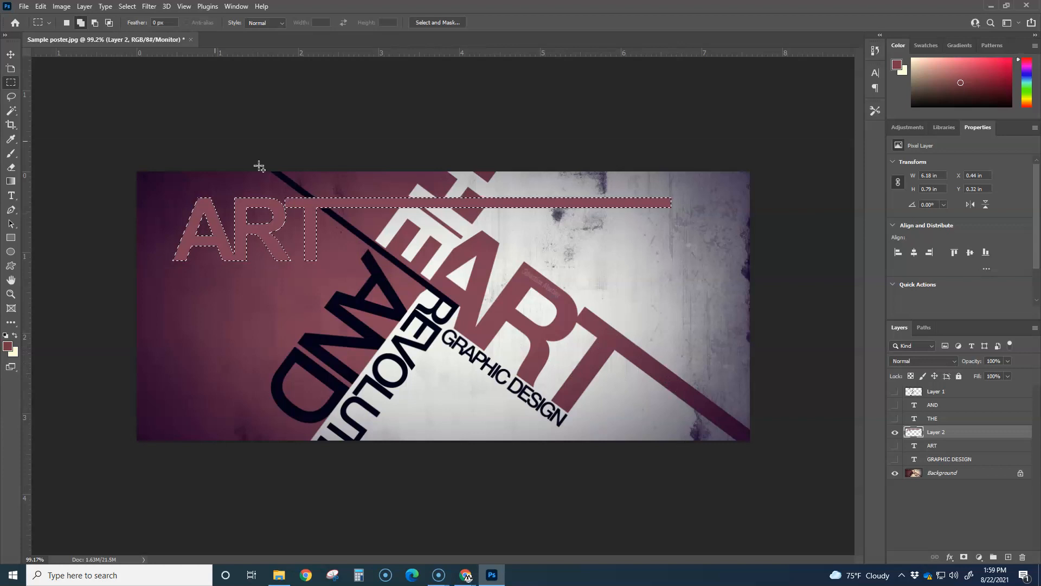
pyautogui.click(11, 54)
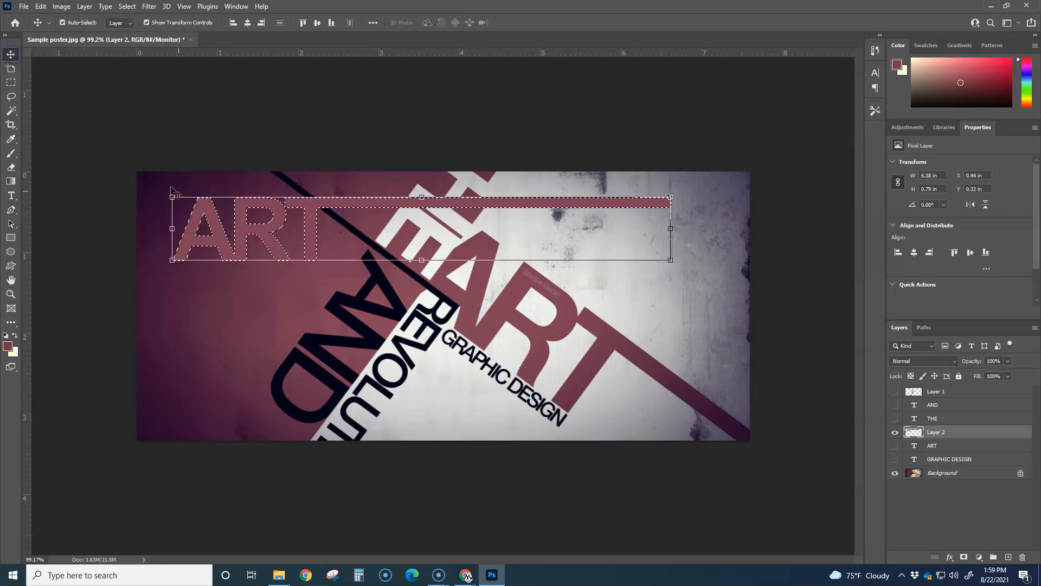
pyautogui.hotkey('ctrl', 'd')
pyautogui.click(445, 348)
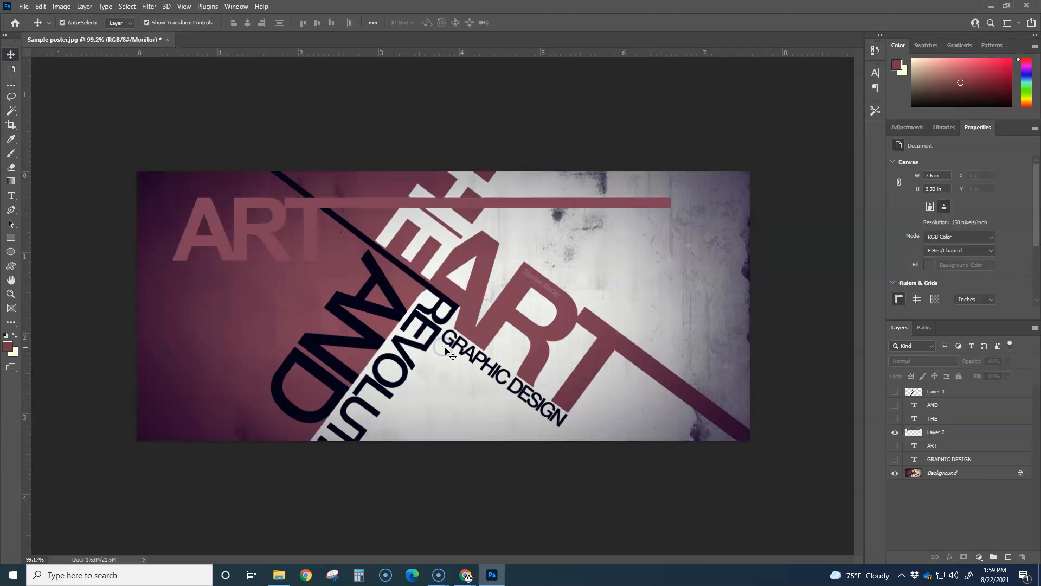
# Delete the ART text layer and show the GRAPHIC DESIGN text layer
pyautogui.moveTo(925, 445); pyautogui.dragTo(1023, 557)
pyautogui.click(895, 446)
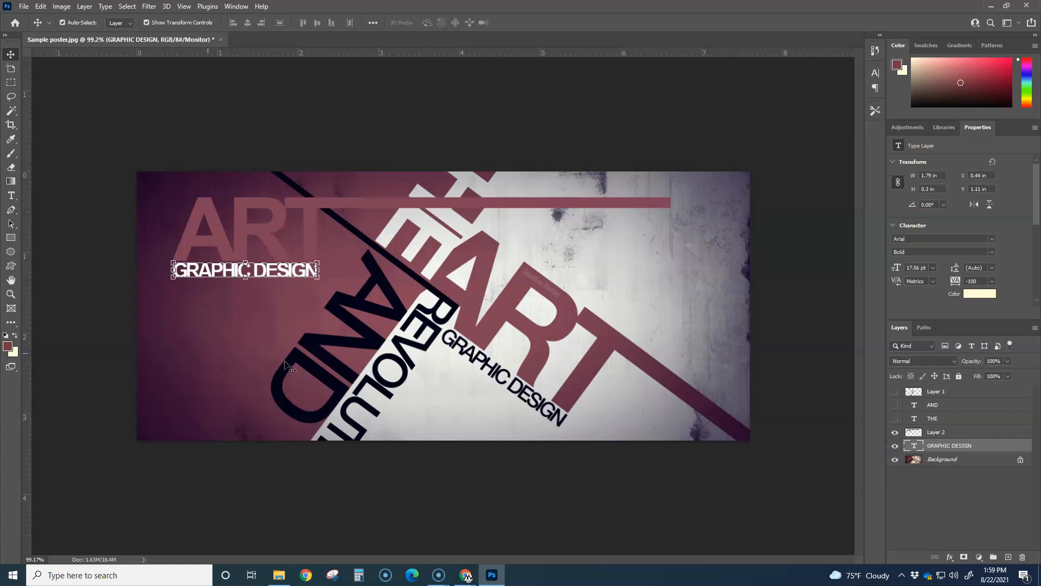
# Fill the GRAPHIC DESIGN text with the default black and select its layer together with the maroon ART layer
pyautogui.click(5, 337)
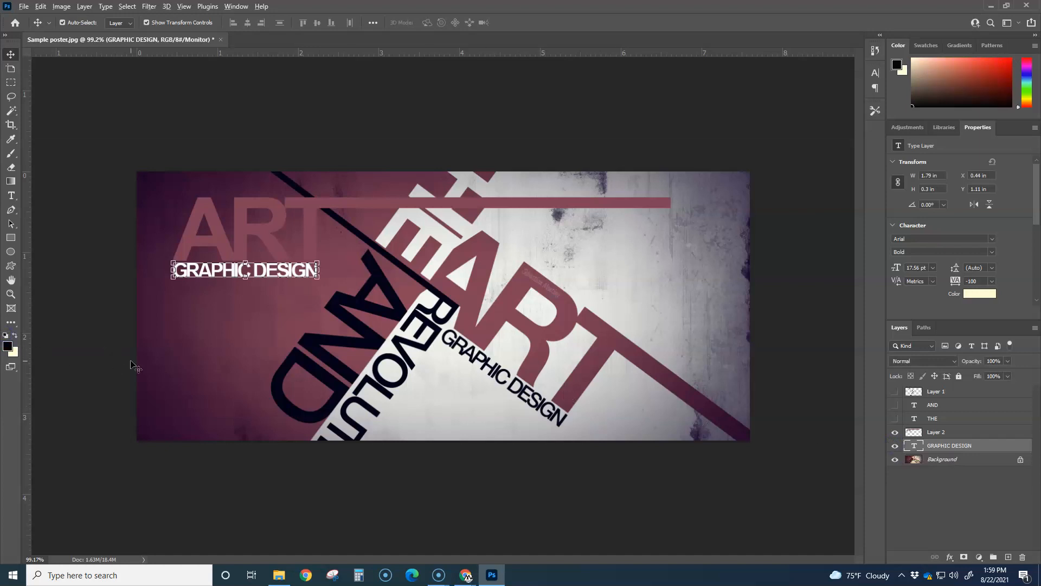
pyautogui.hotkey('alt', 'BackSpace')
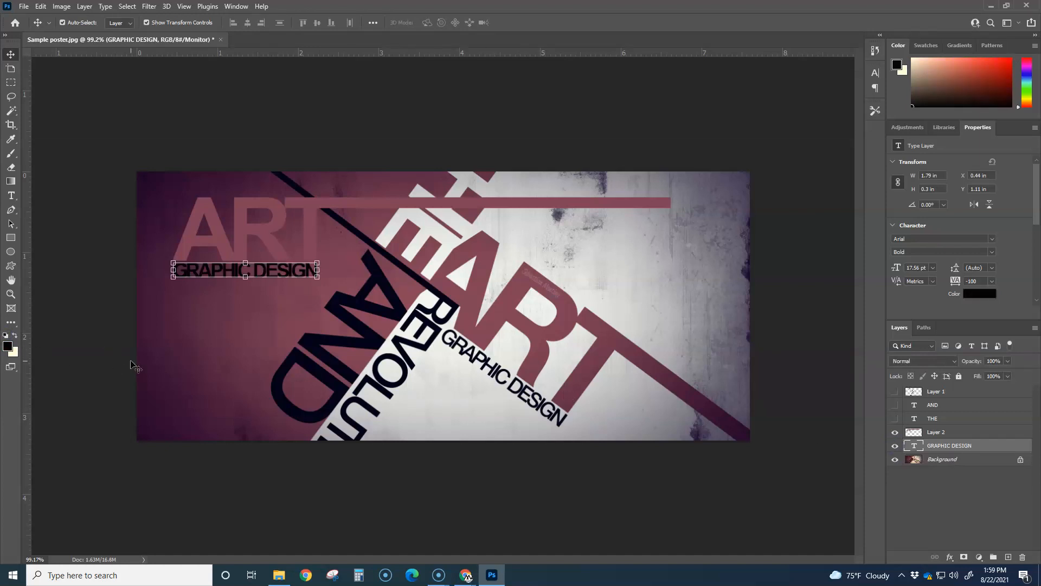
pyautogui.click(231, 338)
pyautogui.click(949, 447)
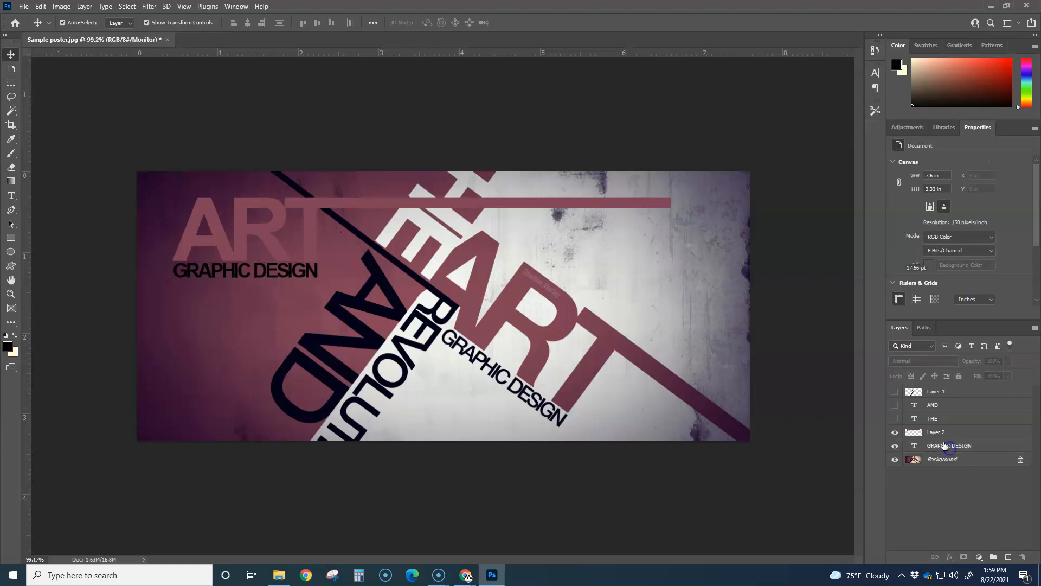
pyautogui.keyDown('ctrl'); pyautogui.click(944, 434); pyautogui.keyUp('ctrl')
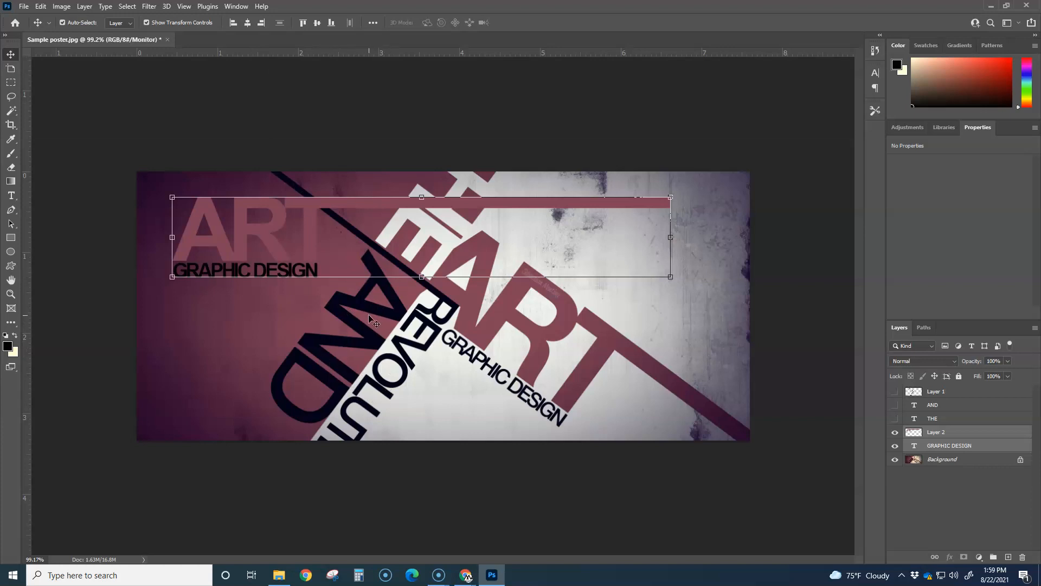
# Switch to Calculator, compute 127 − 90 for the rotation angle, and return to the poster in Photoshop
pyautogui.click(361, 576)
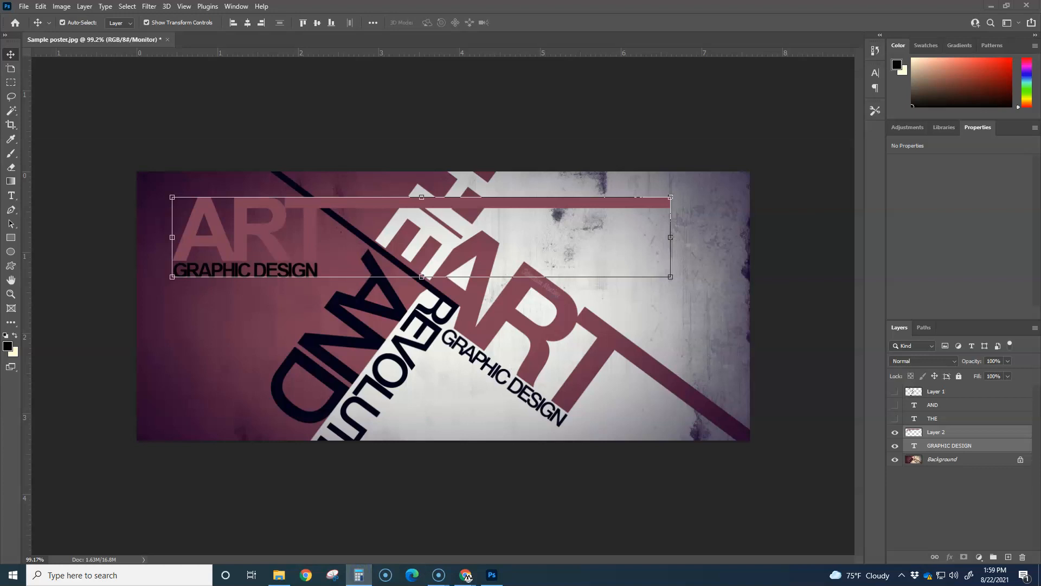
pyautogui.click(453, 410)
pyautogui.click(491, 410)
pyautogui.click(453, 352)
pyautogui.click(588, 381)
pyautogui.click(543, 352)
pyautogui.click(510, 439)
pyautogui.click(588, 440)
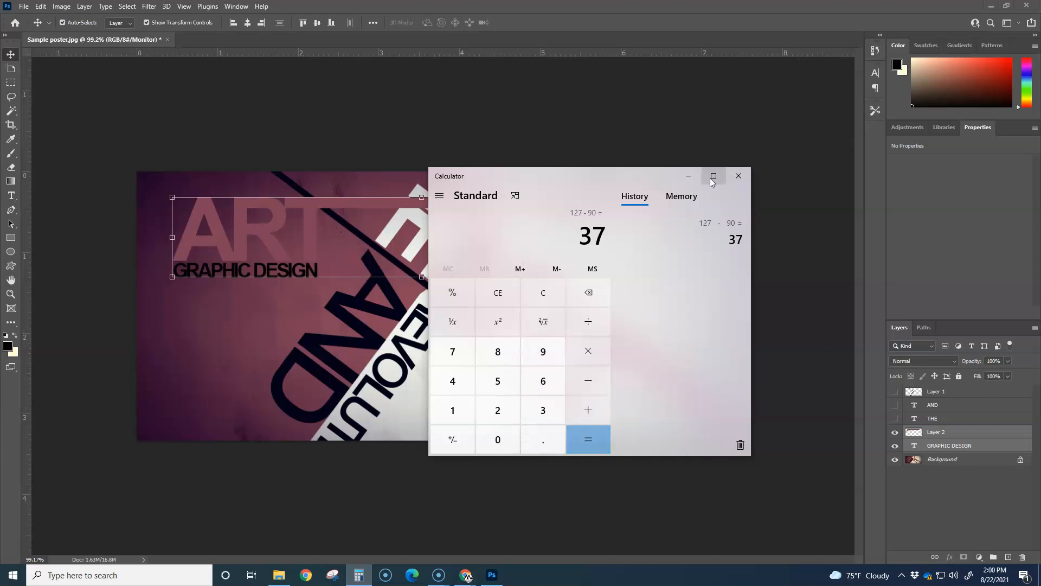
pyautogui.click(688, 176)
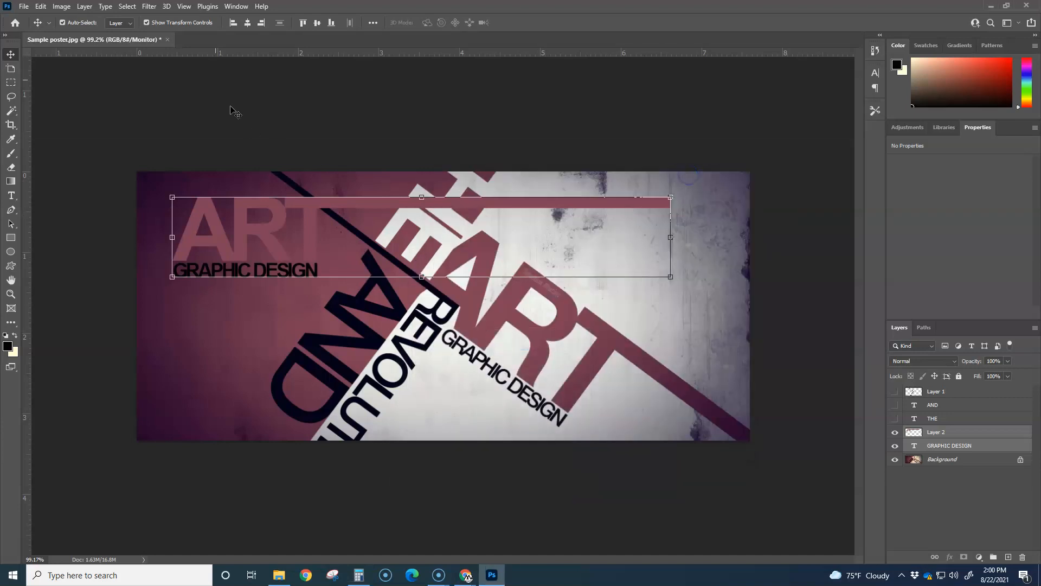
# Rotate the maroon ART and GRAPHIC DESIGN layers together by 37° and move them about 2.97 in right and 2.71 in down over the original lettering
pyautogui.click(42, 7)
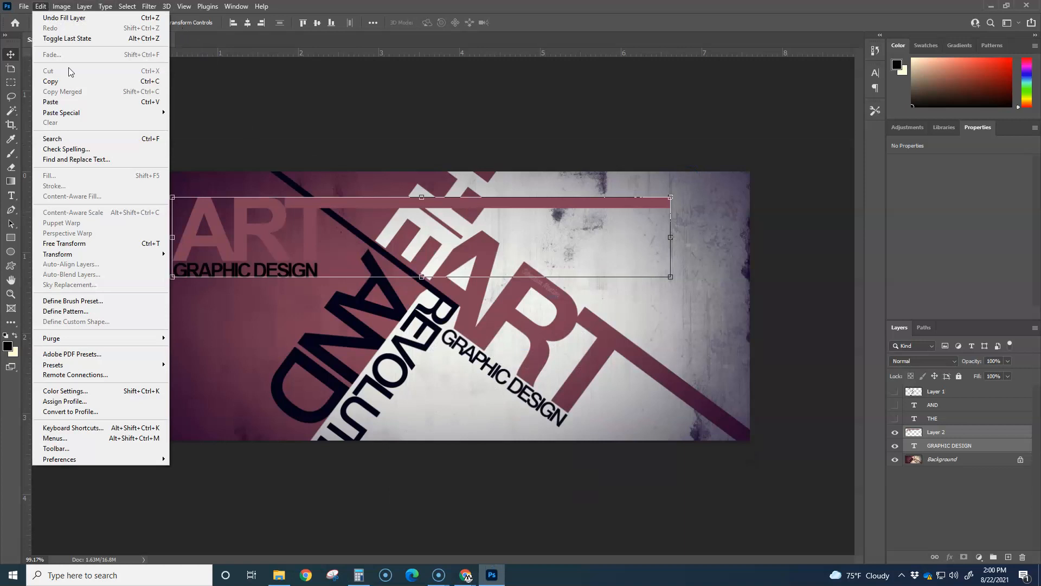
pyautogui.moveTo(64, 254)
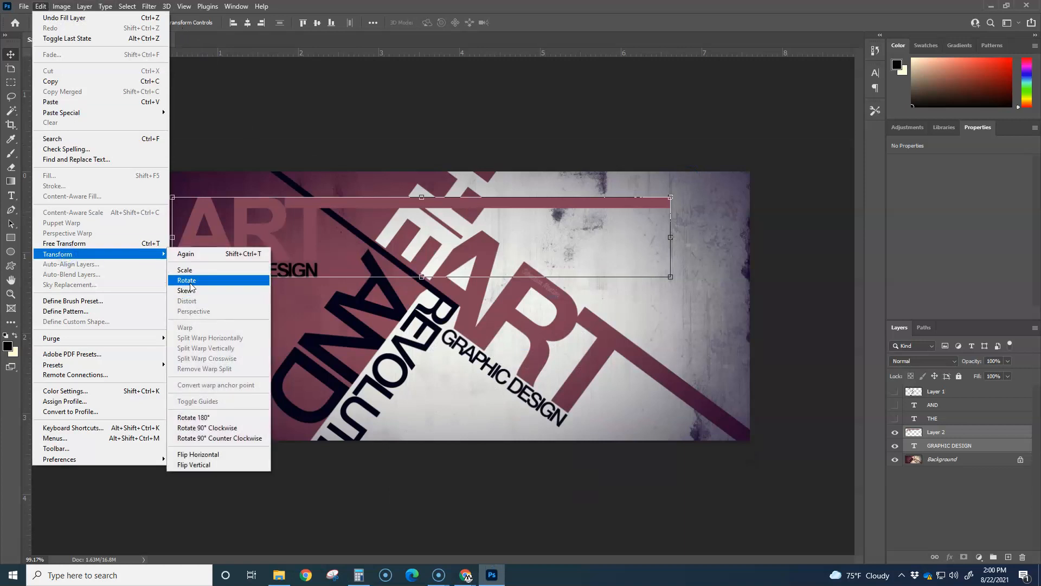
pyautogui.click(191, 281)
pyautogui.click(302, 22)
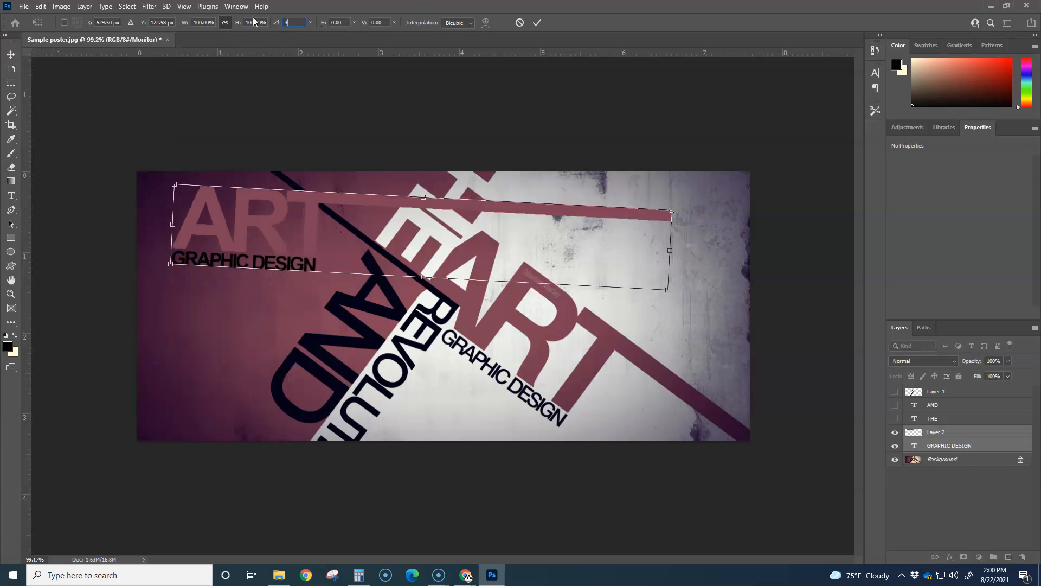
pyautogui.write('37')
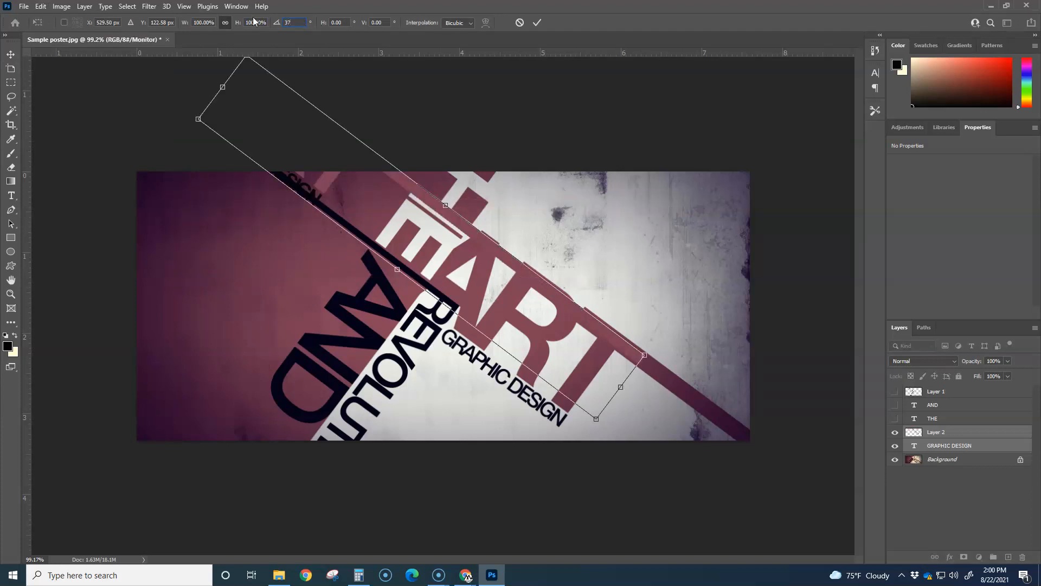
pyautogui.click(537, 22)
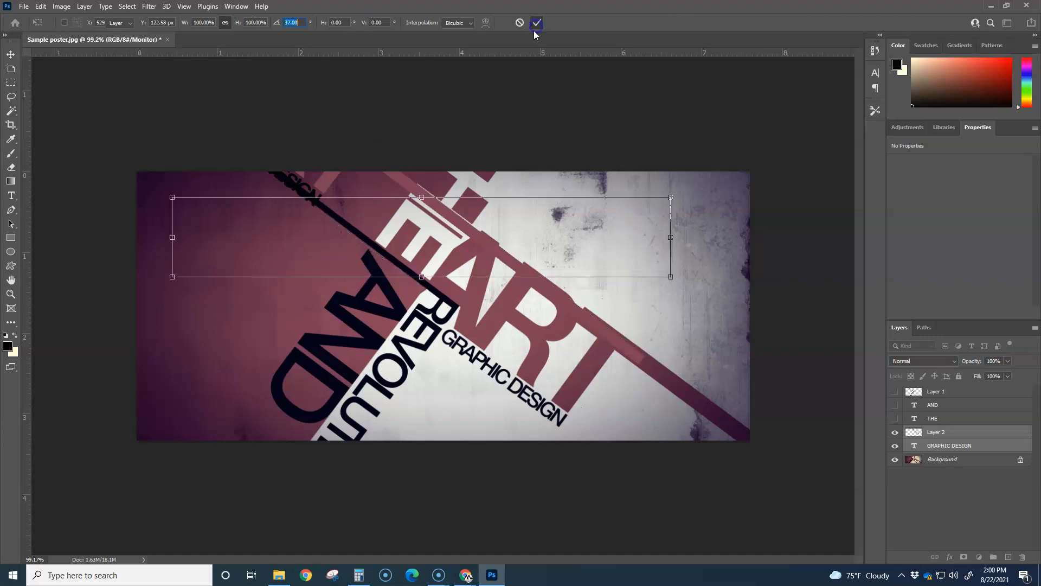
pyautogui.moveTo(429, 209); pyautogui.dragTo(666, 424)
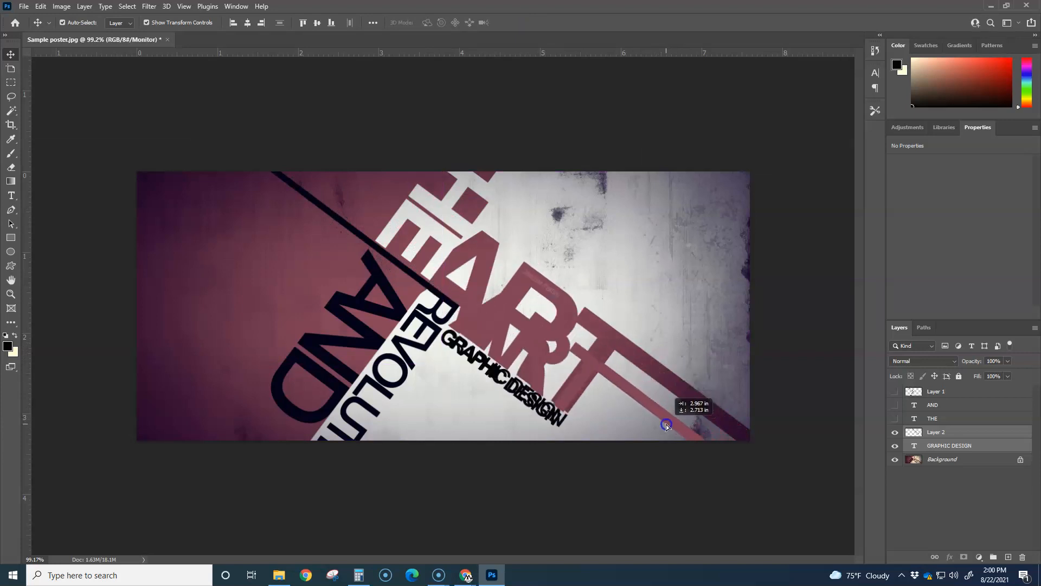
pyautogui.click(674, 240)
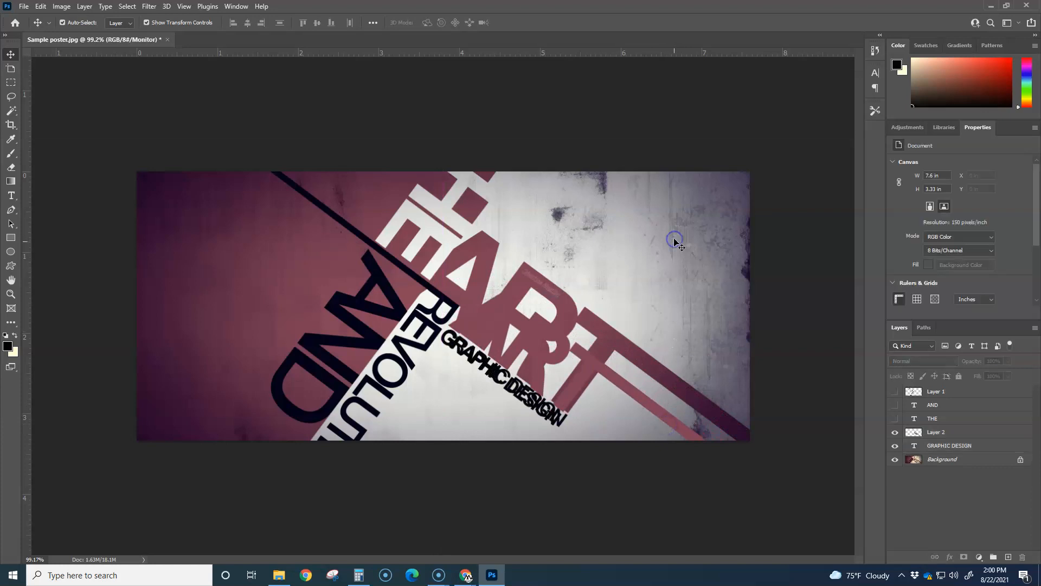
# Move the maroon ART layer over the original ART lettering, to about X 3.66 in and Y 0.79 in, and hide the GRAPHIC DESIGN and Background layers
pyautogui.click(947, 434)
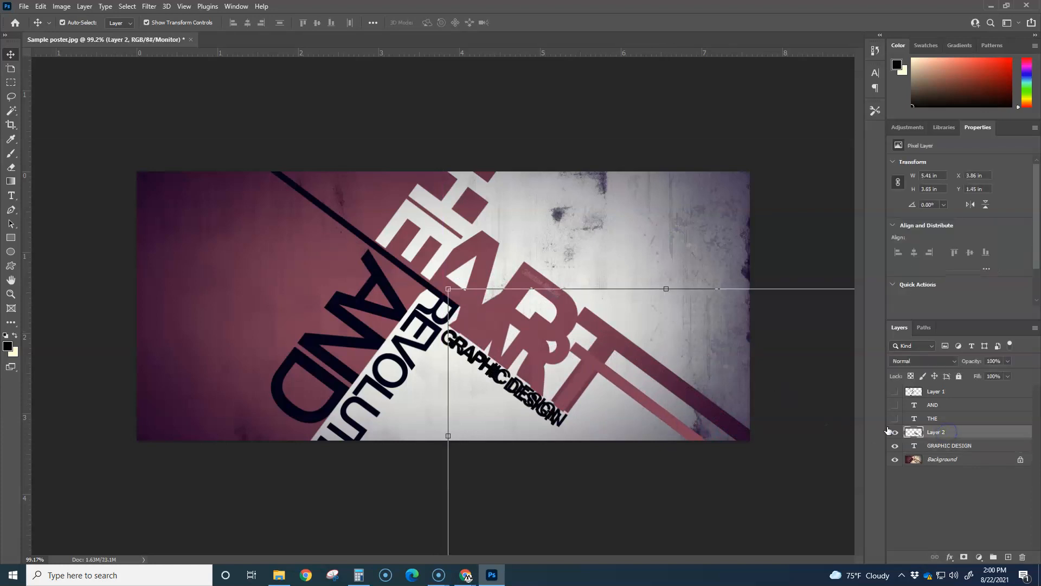
pyautogui.moveTo(605, 374); pyautogui.dragTo(593, 318)
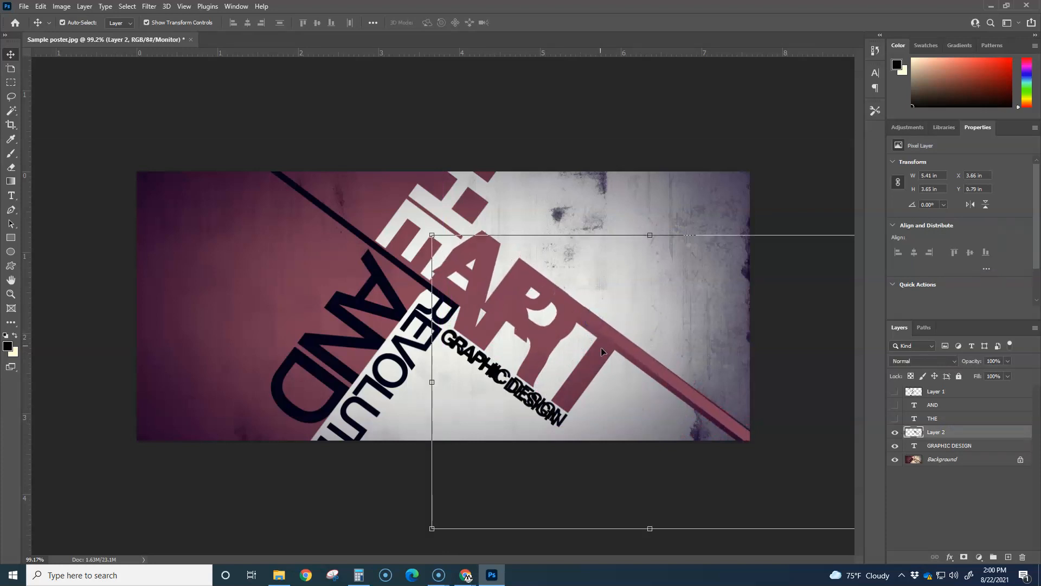
pyautogui.click(894, 445)
pyautogui.click(894, 459)
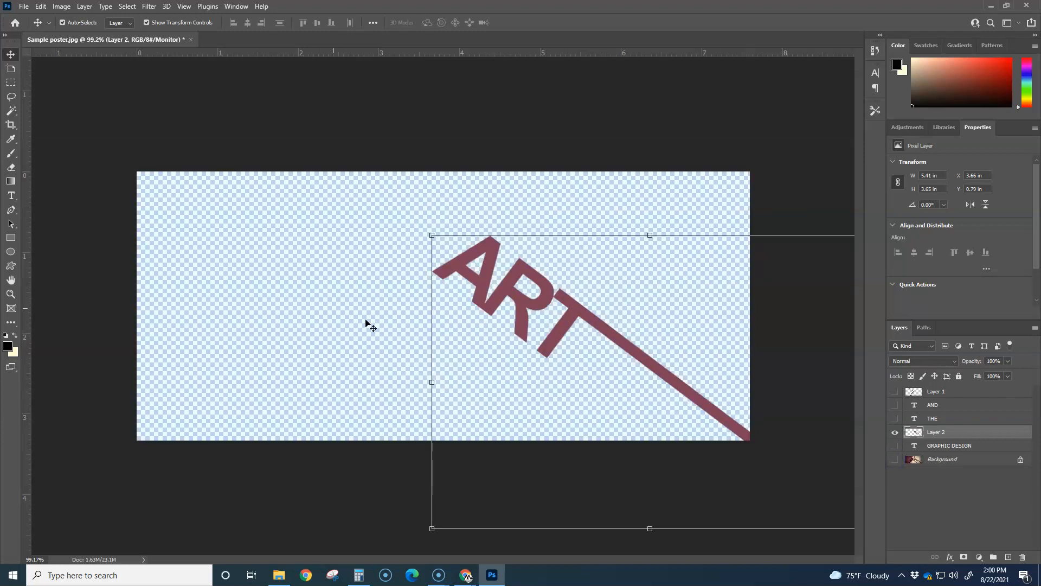
# Load the maroon ART layer's outline as a selection and scale it up proportionally to about 6.39 by 4.31 in
pyautogui.click(314, 302)
pyautogui.scroll(-3, 396, 314)
pyautogui.scroll(2, 524, 332)
pyautogui.click(512, 306)
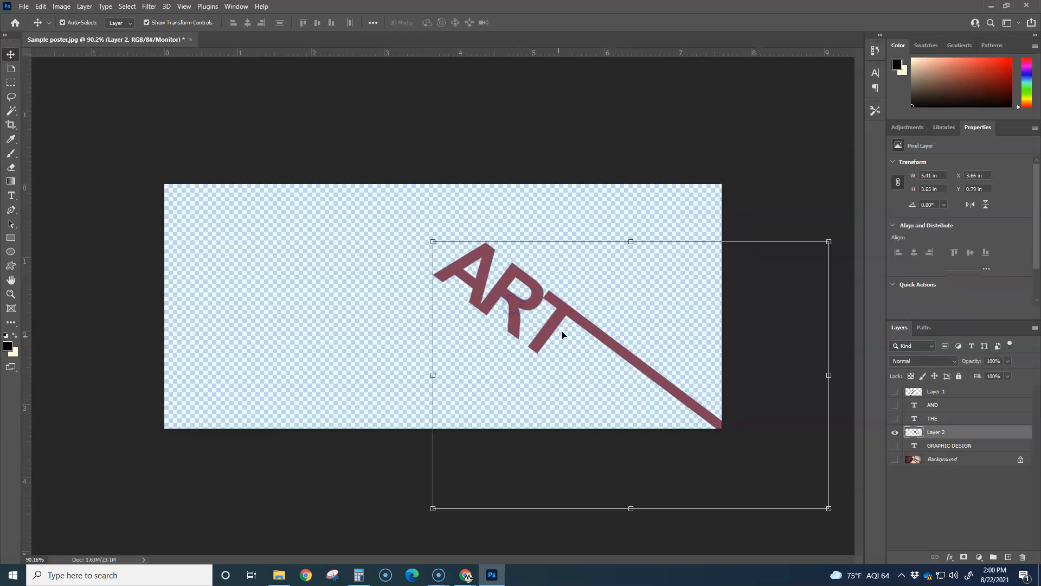
pyautogui.keyDown('ctrl'); pyautogui.click(915, 433); pyautogui.keyUp('ctrl')
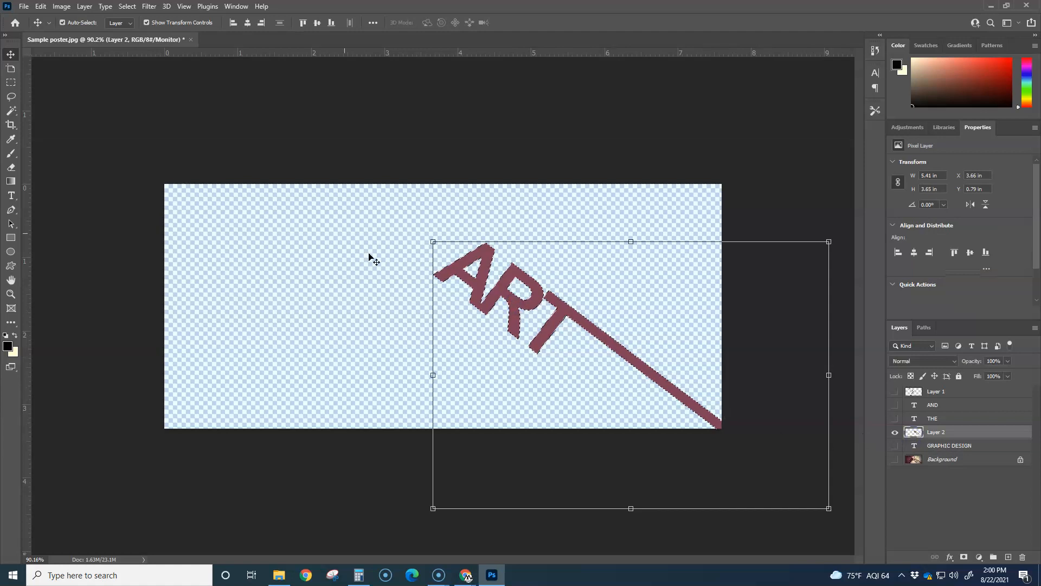
pyautogui.click(41, 6)
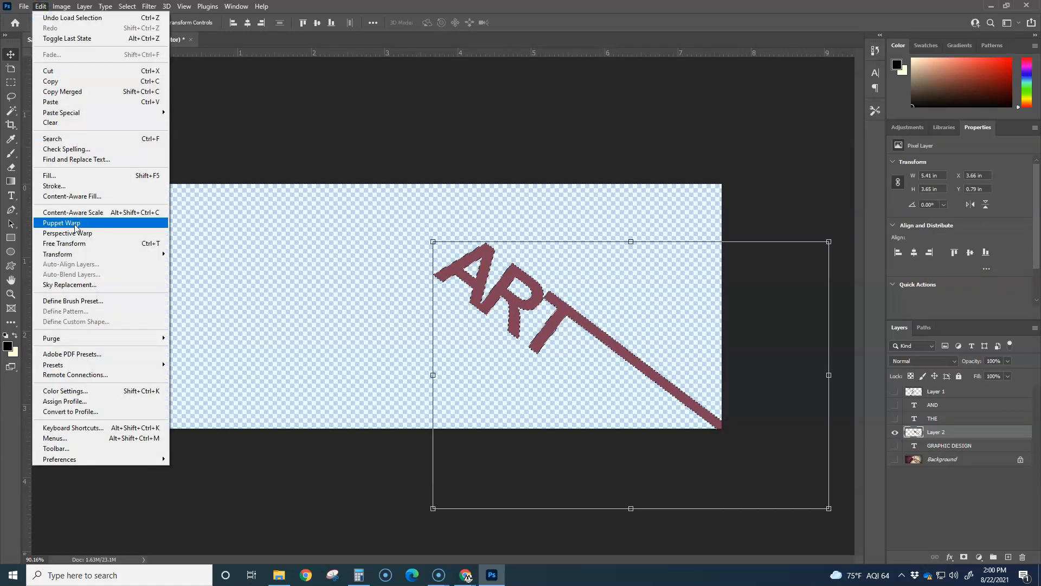
pyautogui.moveTo(75, 254)
pyautogui.click(186, 272)
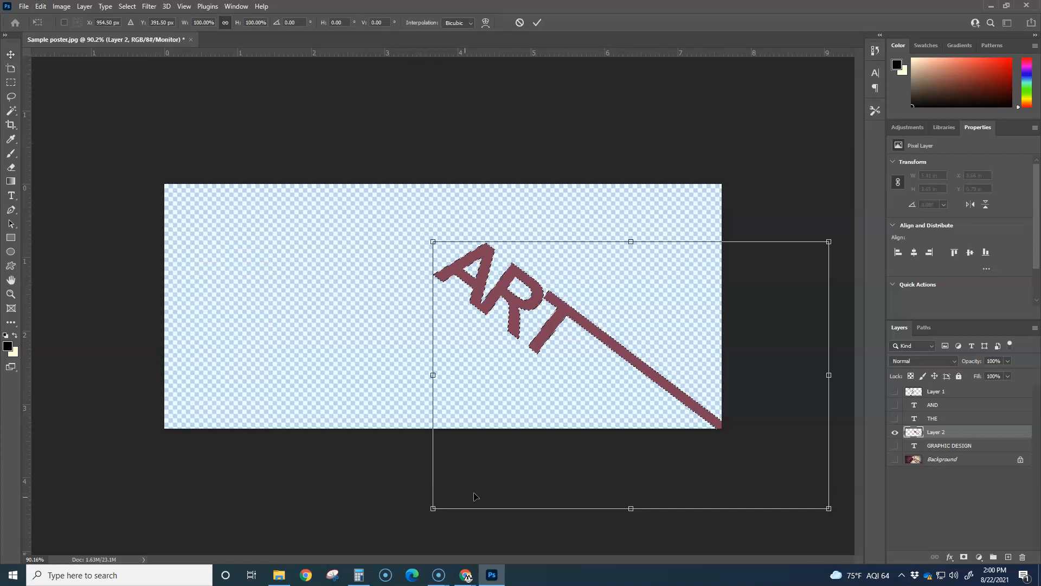
pyautogui.moveTo(433, 508); pyautogui.dragTo(350, 544)
pyautogui.doubleClick(506, 376)
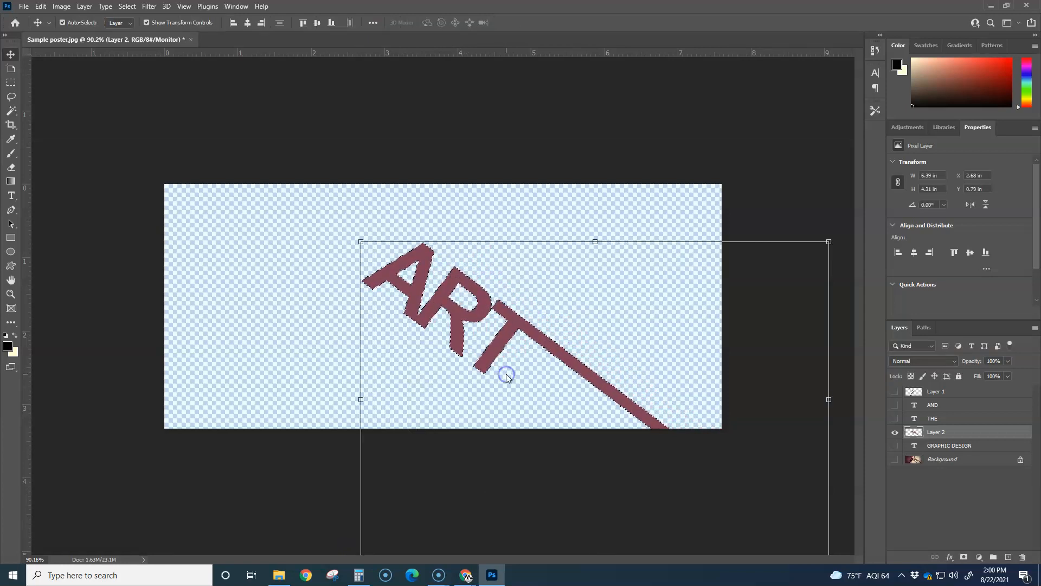
# Place the enlarged ART over the original lettering at about X 3.54 in, Y 0.74 in, and show all lettering layers with the Background hidden
pyautogui.click(893, 459)
pyautogui.moveTo(566, 353); pyautogui.dragTo(628, 354)
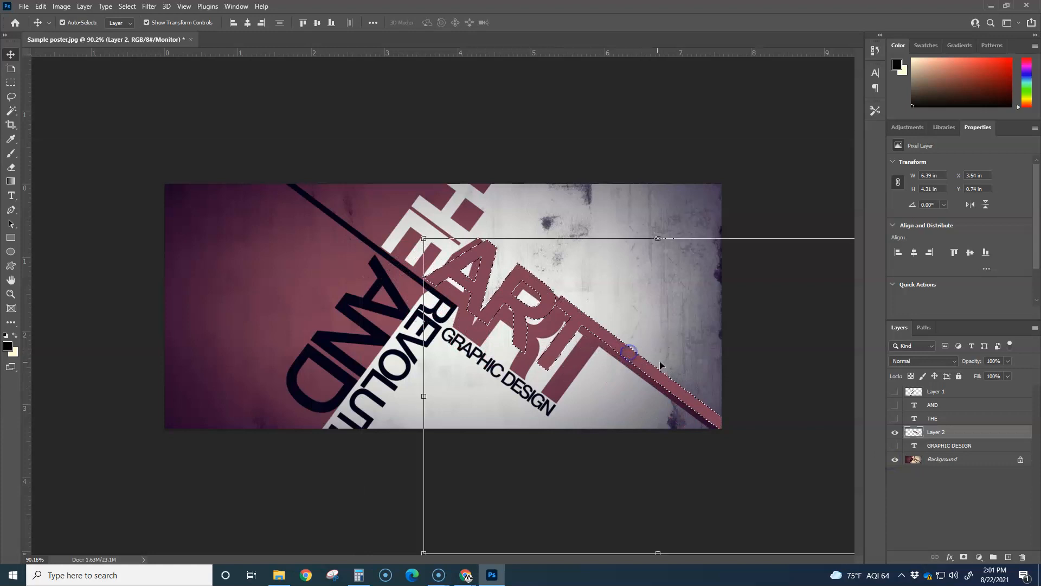
pyautogui.click(895, 458)
pyautogui.moveTo(895, 447); pyautogui.dragTo(895, 392)
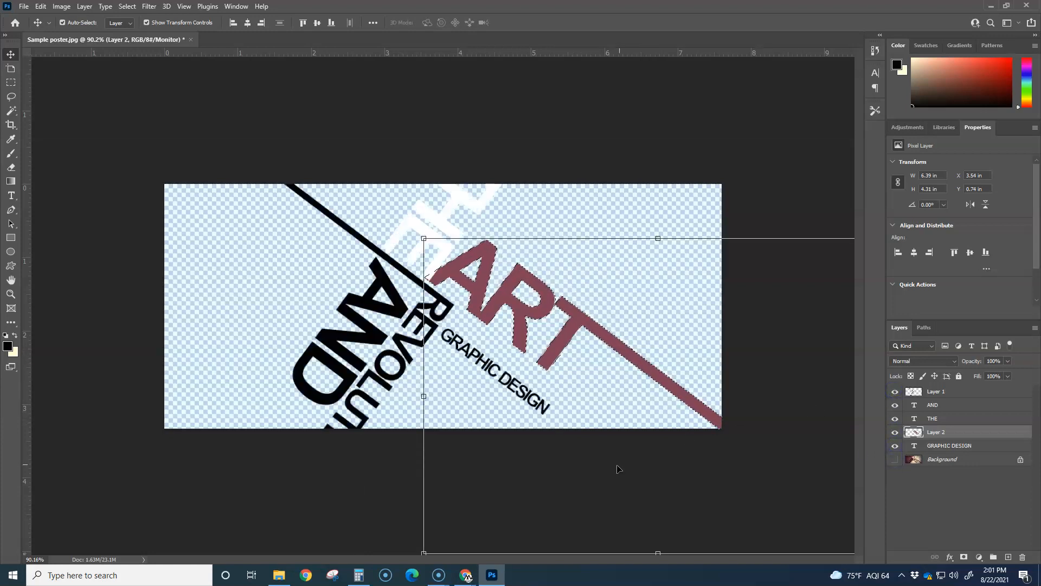
# Move the ART lettering down and right to about X 4.03 in, Y 1.11 in, and clear the selection
pyautogui.click(580, 470)
pyautogui.moveTo(523, 310); pyautogui.dragTo(564, 338)
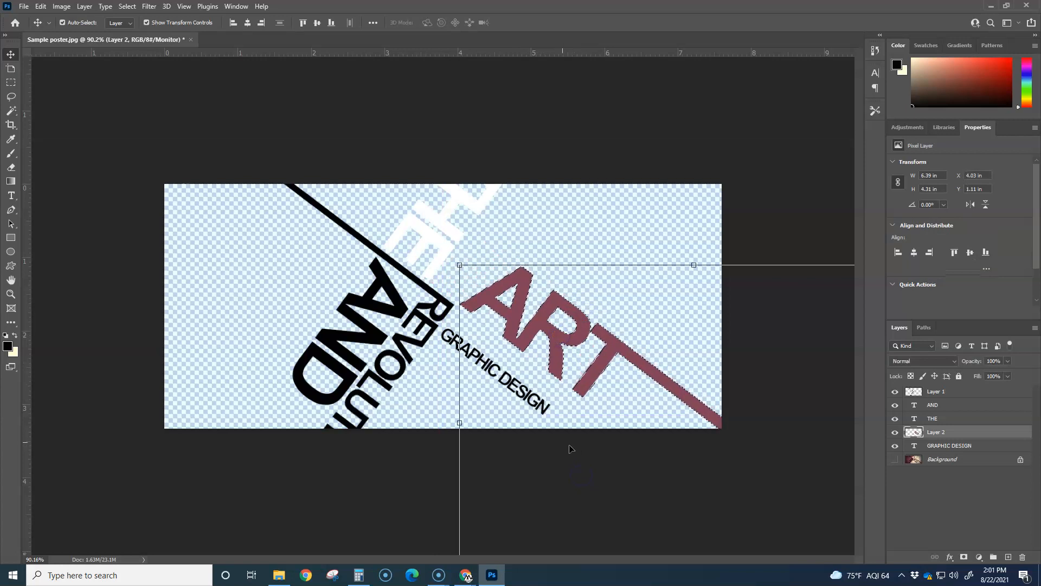
pyautogui.click(428, 425)
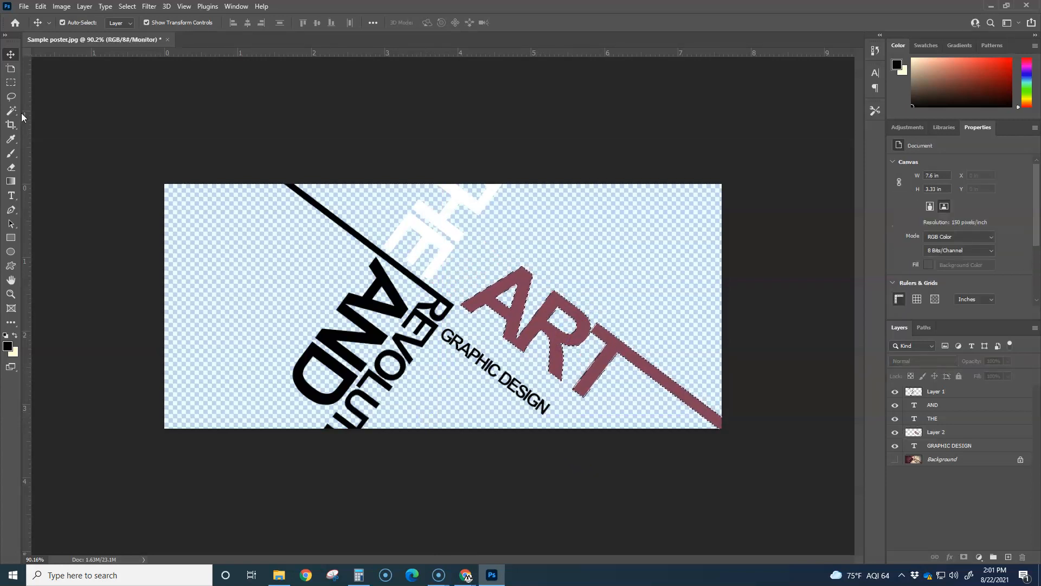
pyautogui.click(11, 83)
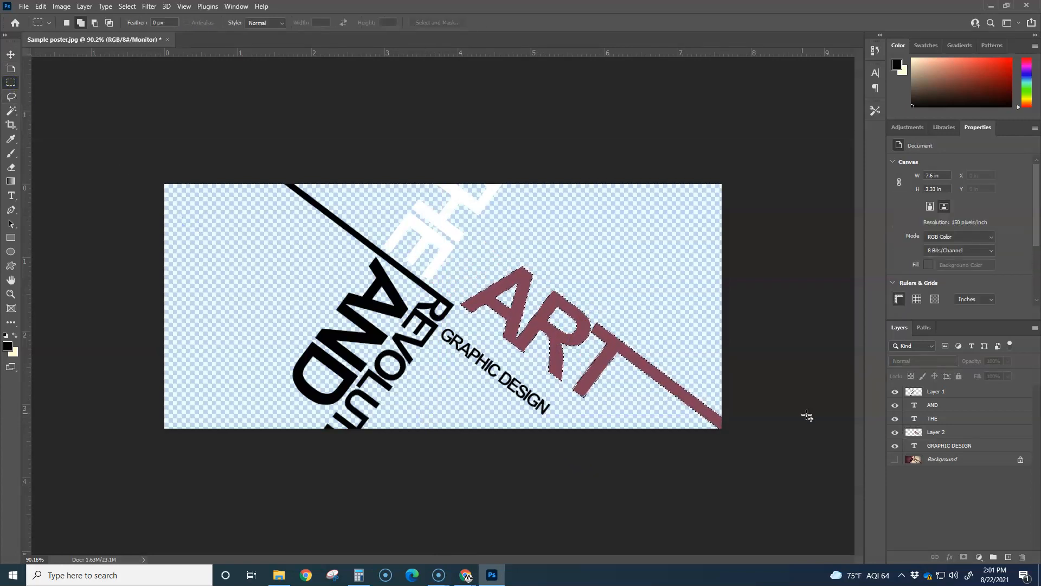
pyautogui.click(217, 165)
# Hide all lettering layers, show the Background, and add a new empty layer directly above it
pyautogui.moveTo(895, 391); pyautogui.dragTo(895, 445)
pyautogui.click(895, 459)
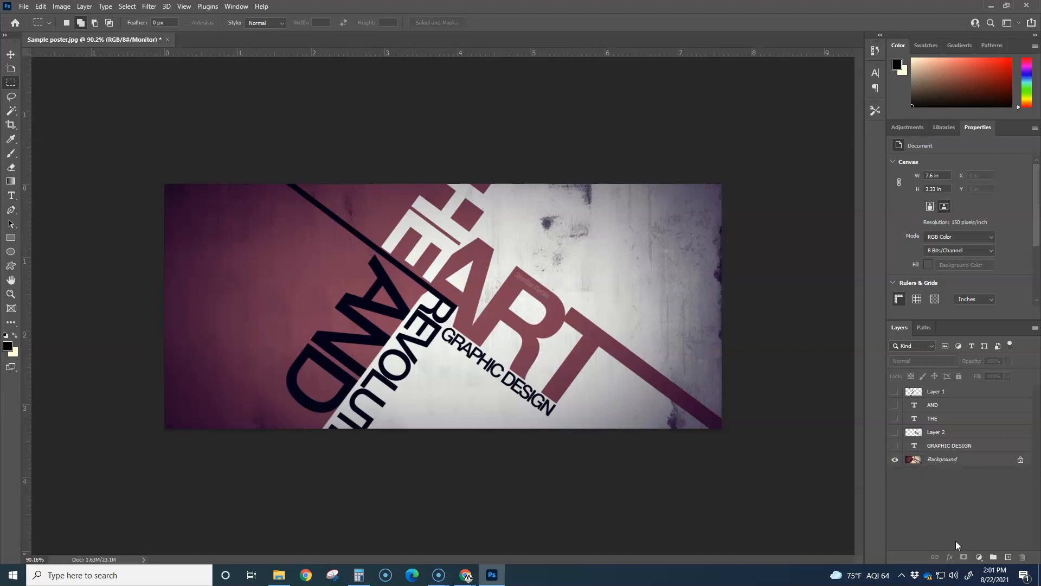
pyautogui.click(1009, 557)
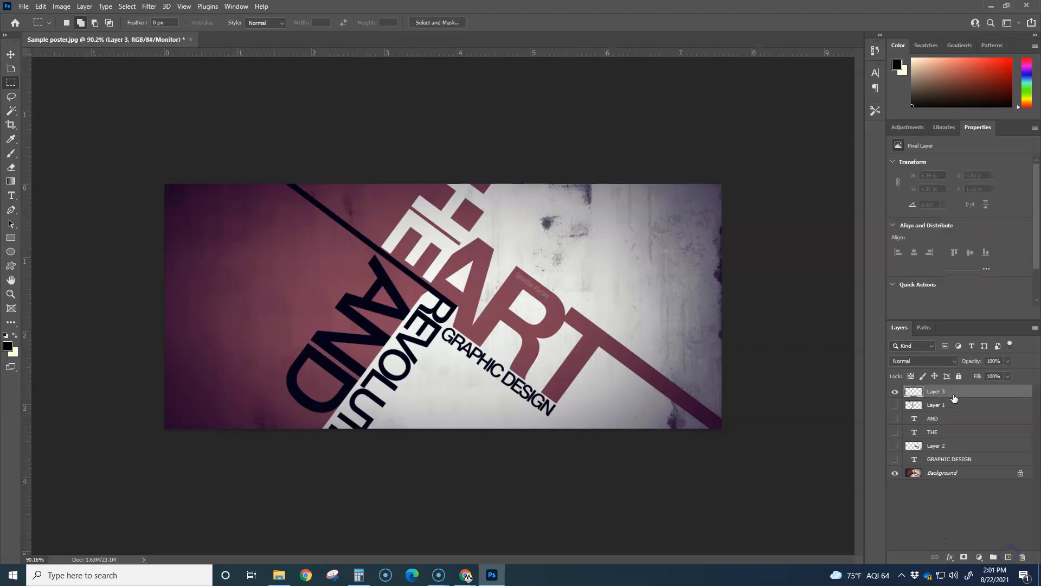
pyautogui.moveTo(953, 398); pyautogui.dragTo(954, 465)
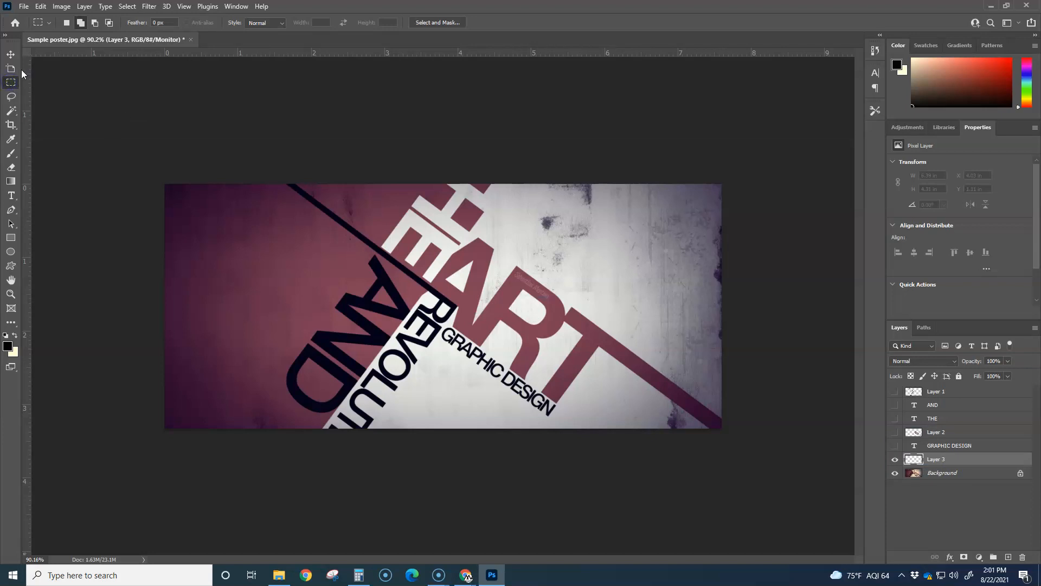
pyautogui.click(10, 98)
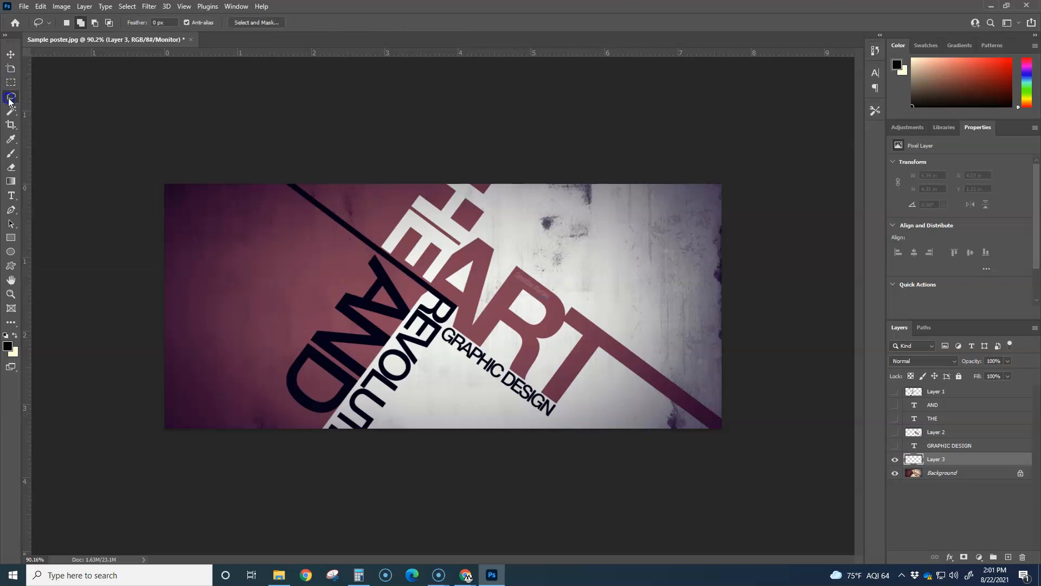
pyautogui.click(15, 118)
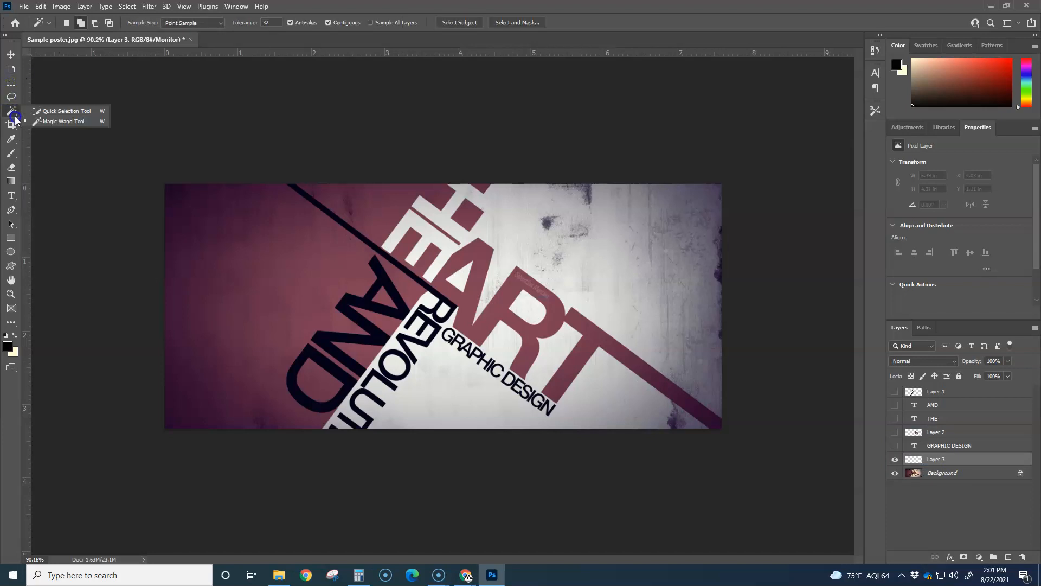
pyautogui.click(12, 83)
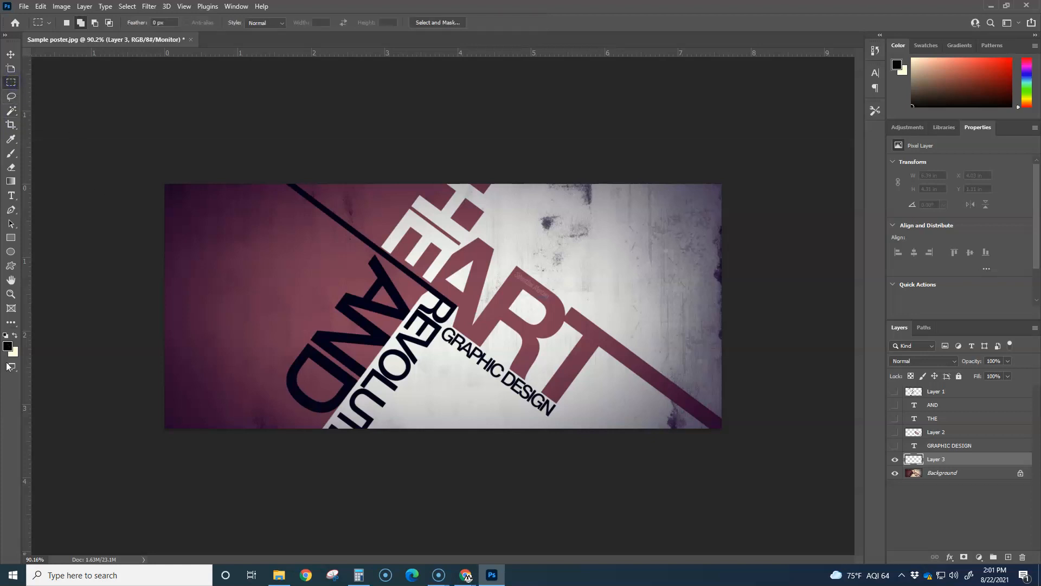
pyautogui.press('s')
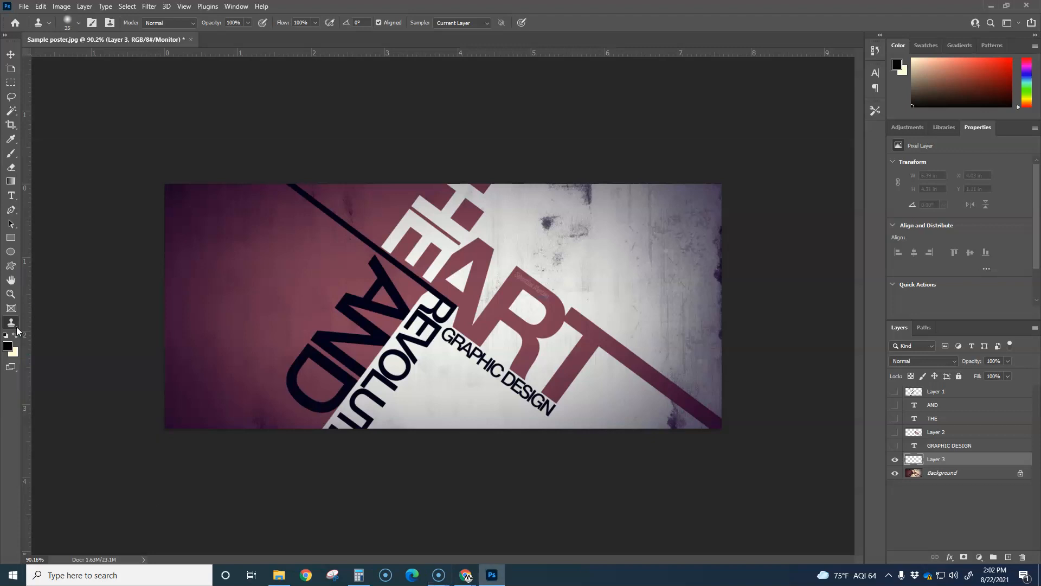
pyautogui.click(18, 330)
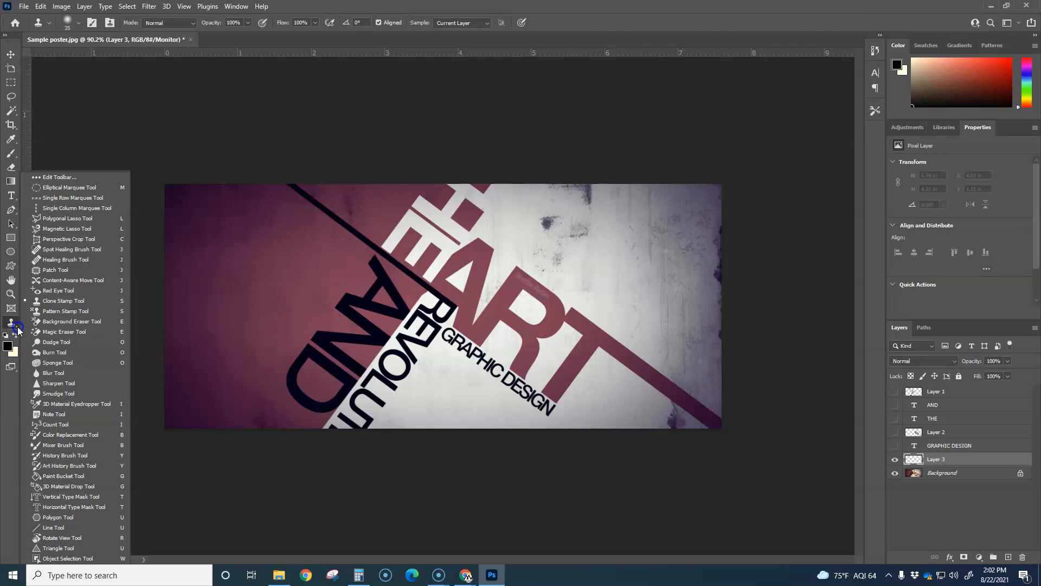
pyautogui.click(157, 156)
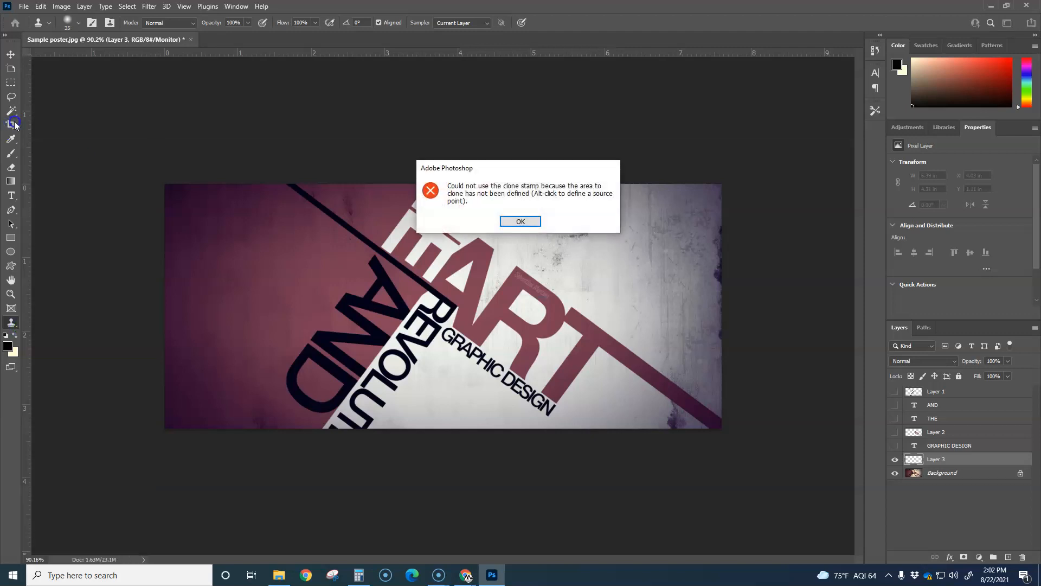
pyautogui.click(518, 221)
pyautogui.click(13, 125)
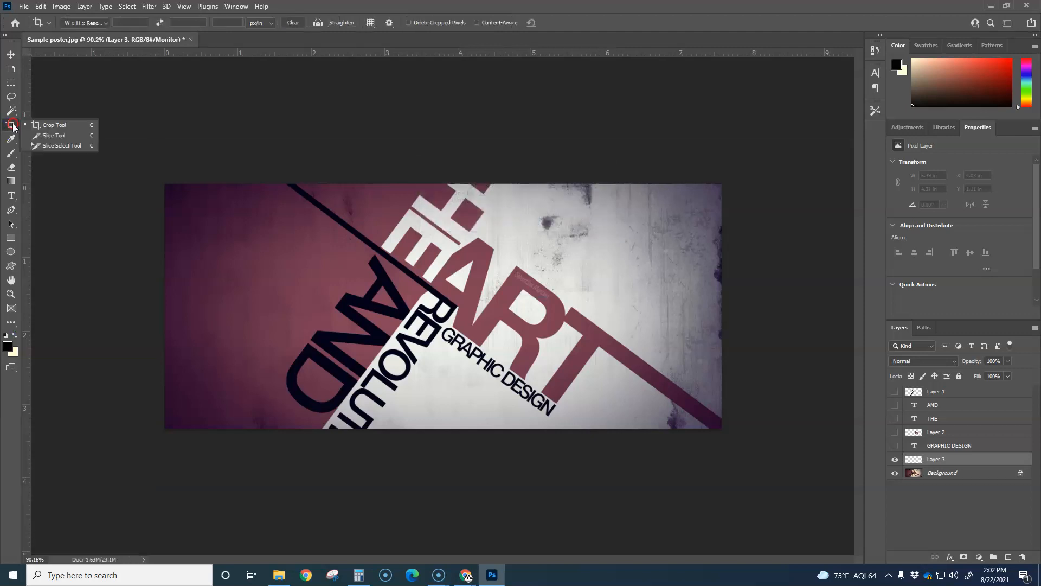
# Select the maroon area left of the poster's diagonal divide with the Polygonal Lasso, running the outline beyond the canvas edges
pyautogui.click(12, 324)
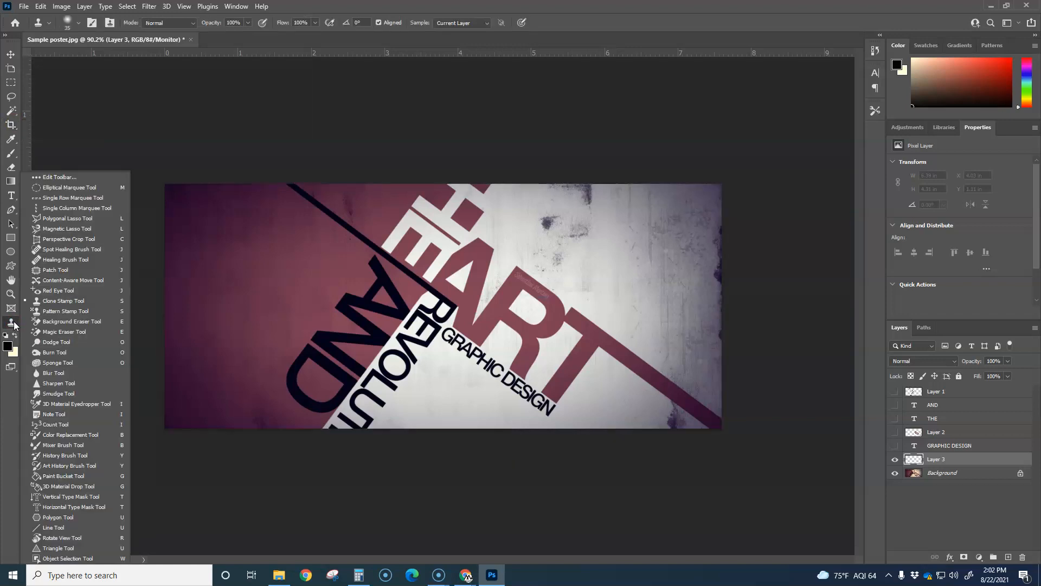
pyautogui.click(82, 219)
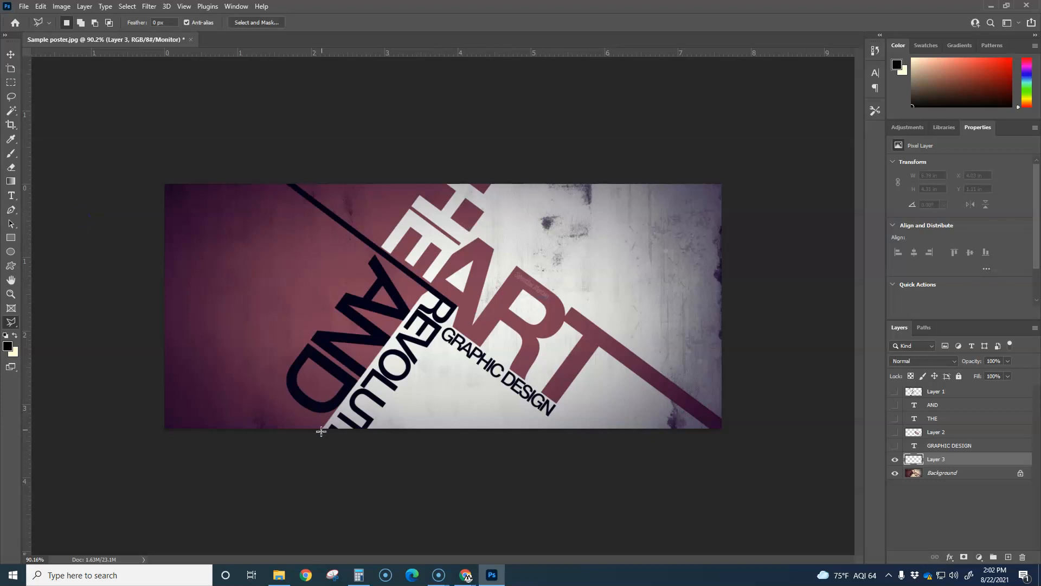
pyautogui.click(322, 429)
pyautogui.click(521, 164)
pyautogui.click(120, 147)
pyautogui.click(76, 410)
pyautogui.click(135, 493)
pyautogui.doubleClick(304, 469)
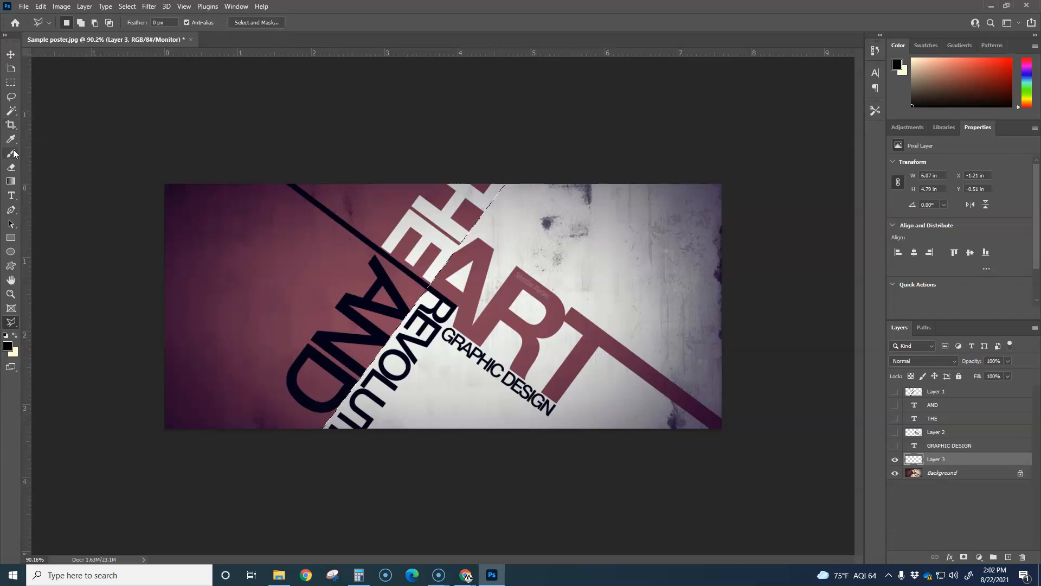
# Sample the maroon from the original ART lettering and fill the selected area on the new layer with it
pyautogui.press('i')
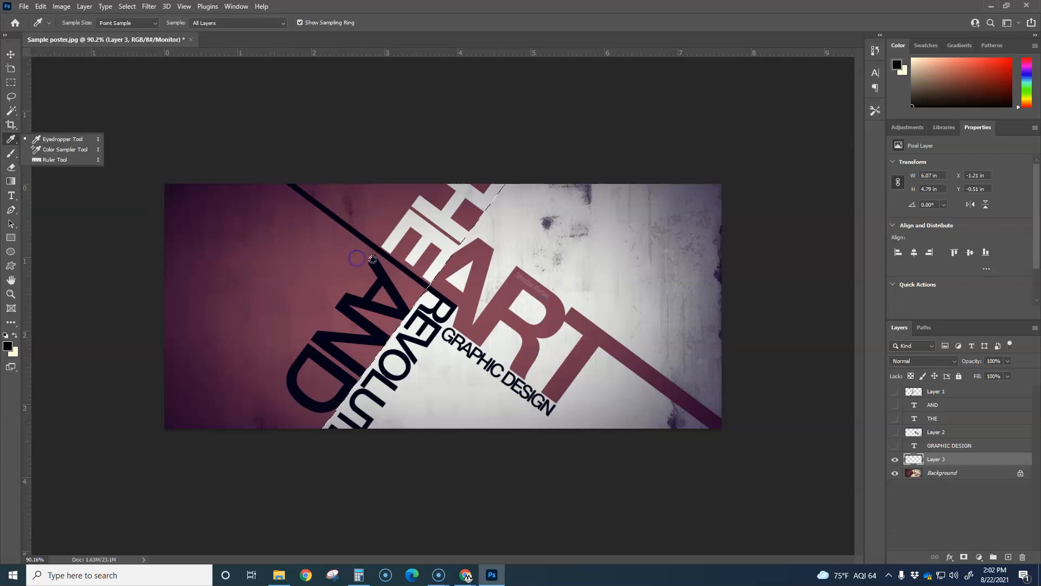
pyautogui.click(474, 286)
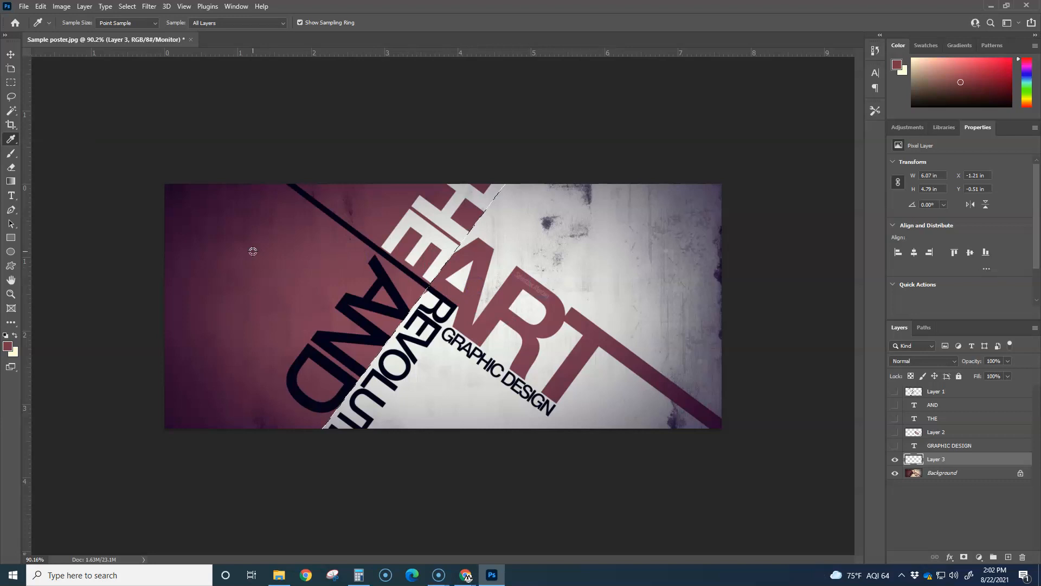
pyautogui.hotkey('alt', 'BackSpace')
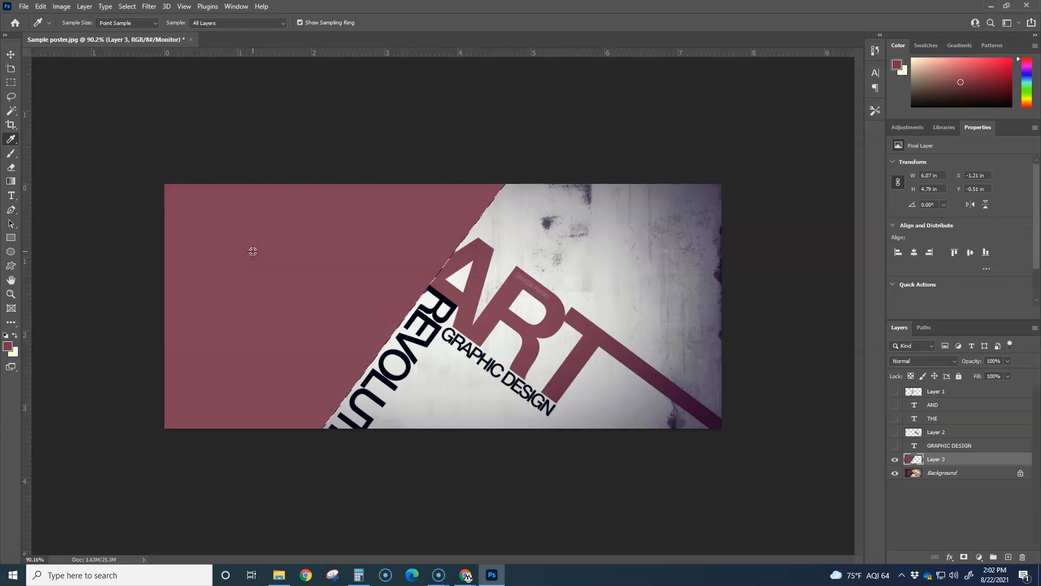
# Invert the selection, fill the other side of the diagonal with the off-white background color, and deselect
pyautogui.click(127, 7)
pyautogui.click(139, 55)
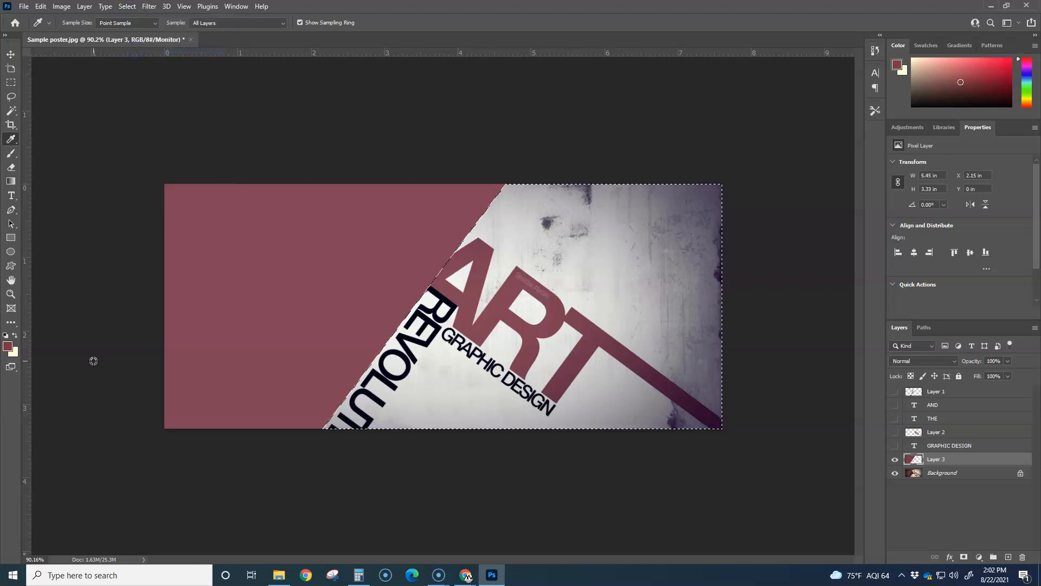
pyautogui.hotkey('ctrl', 'BackSpace')
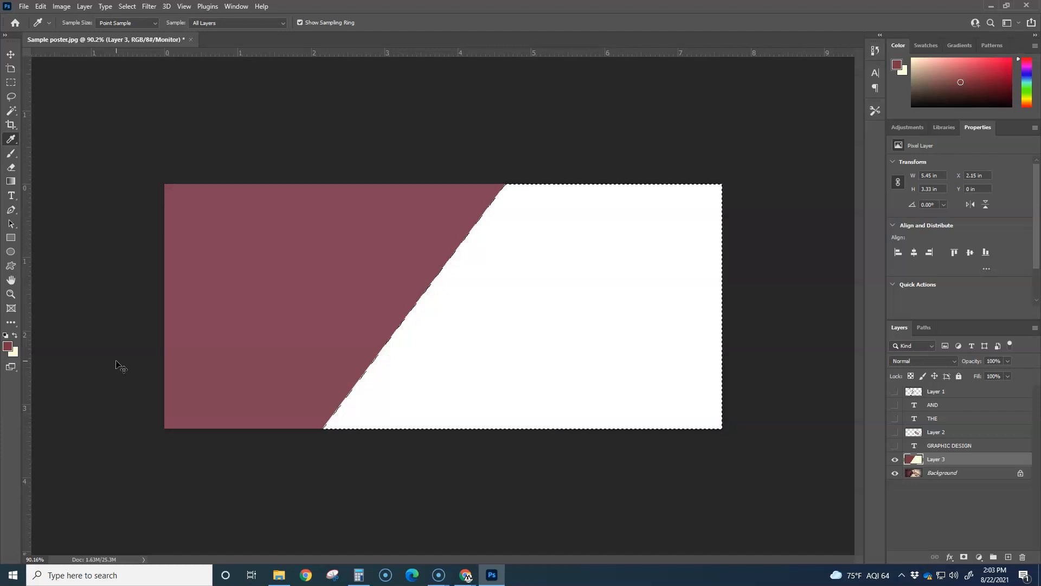
pyautogui.click(11, 83)
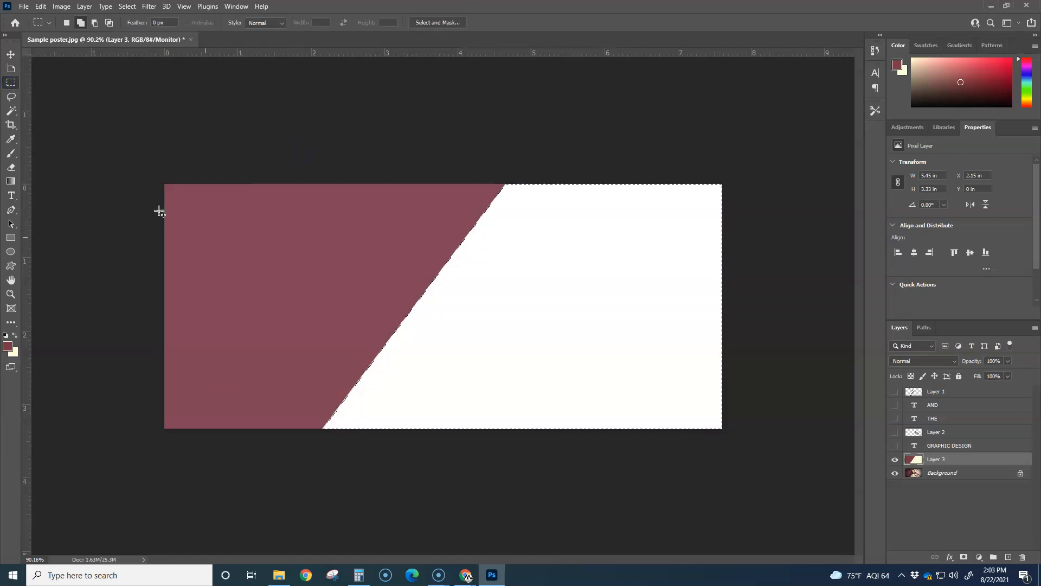
pyautogui.hotkey('ctrl', 'd')
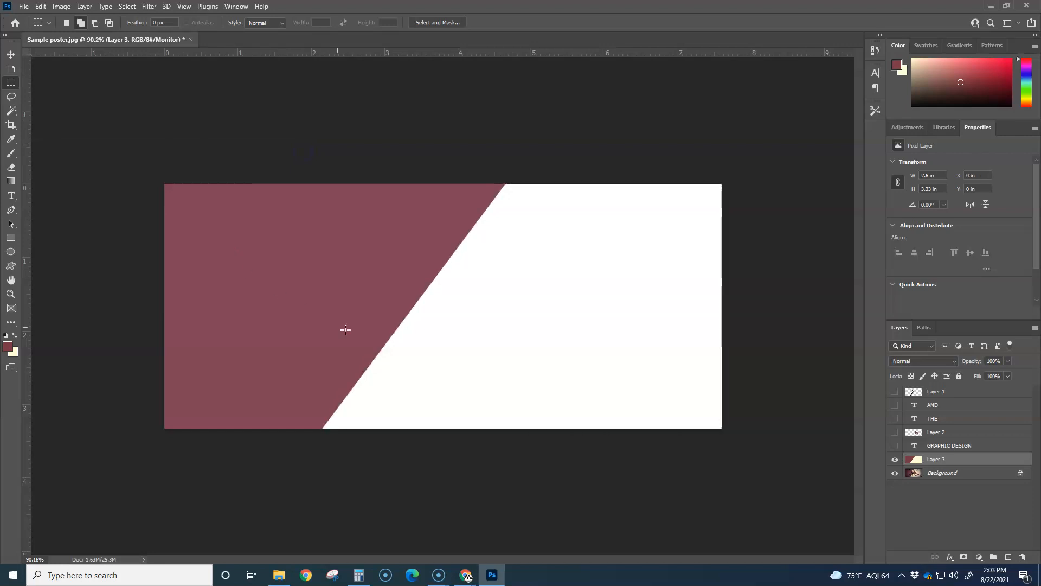
# Show all the lettering layers again above the new two-tone background: GRAPHIC DESIGN, Layer 2, THE, AND and Layer 1
pyautogui.click(895, 446)
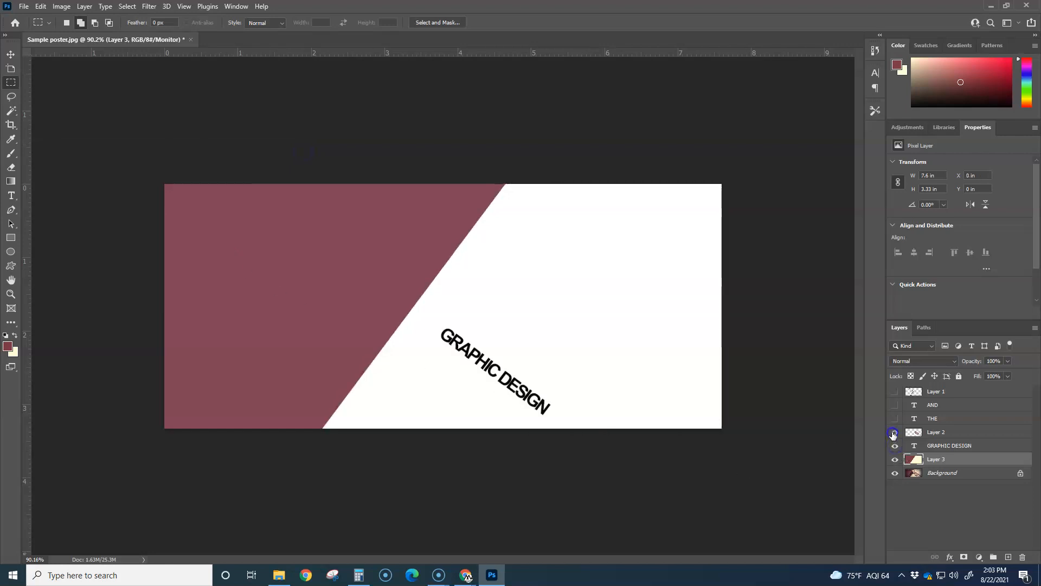
pyautogui.click(896, 433)
pyautogui.click(896, 419)
pyautogui.click(895, 405)
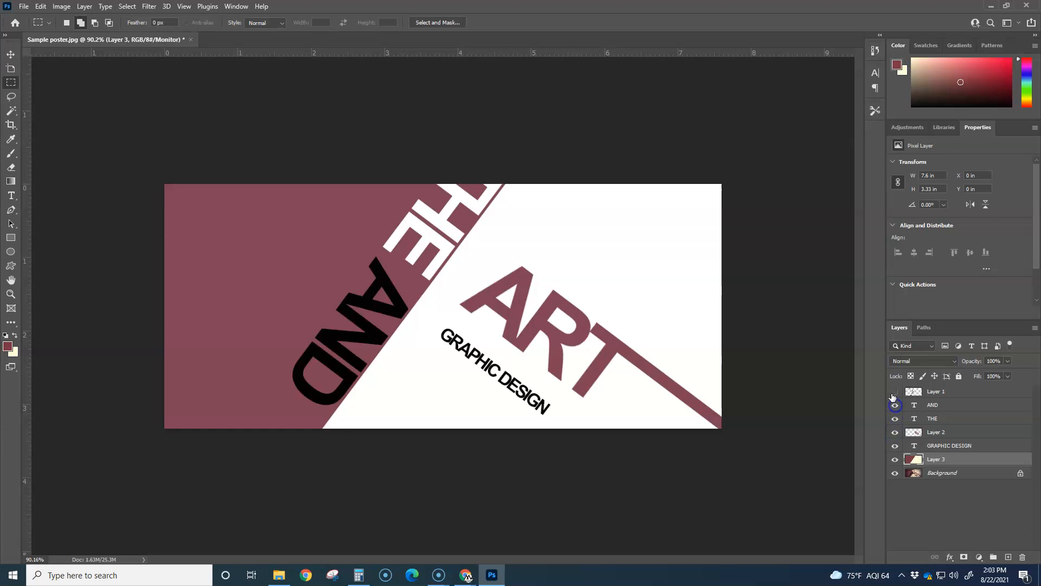
pyautogui.click(894, 391)
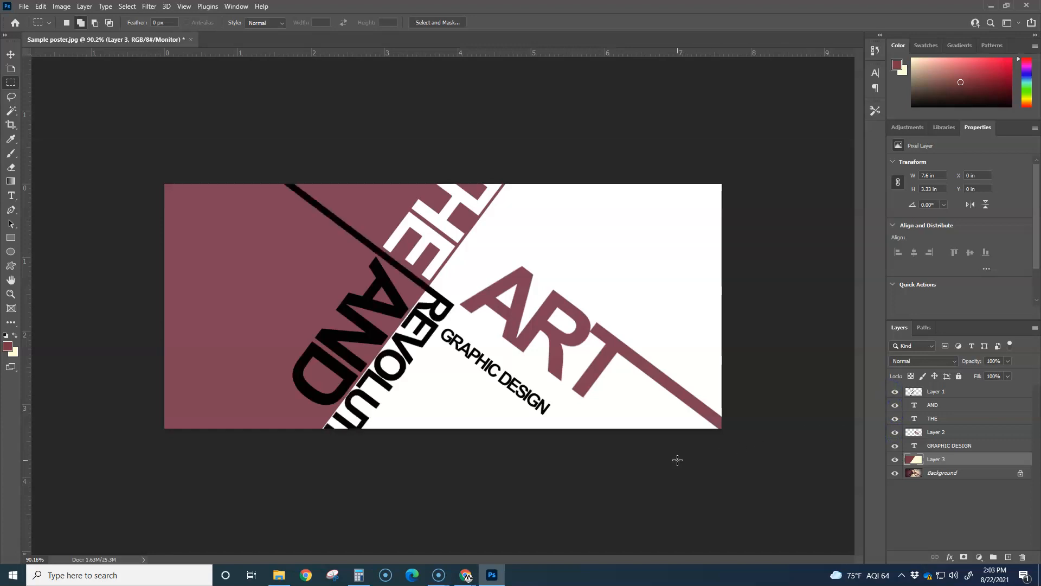
# Nudge the THE lettering right and down to about X 2.68 in, Y -0.89 in so its edge meets the diagonal divide
pyautogui.click(931, 418)
pyautogui.press('v')
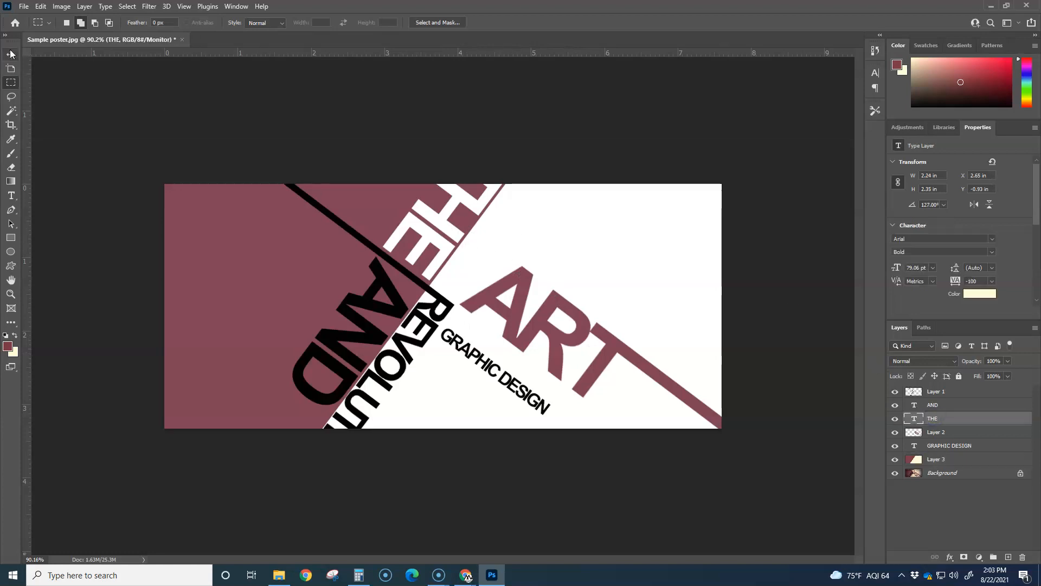
pyautogui.press('Right')
pyautogui.press('Right')
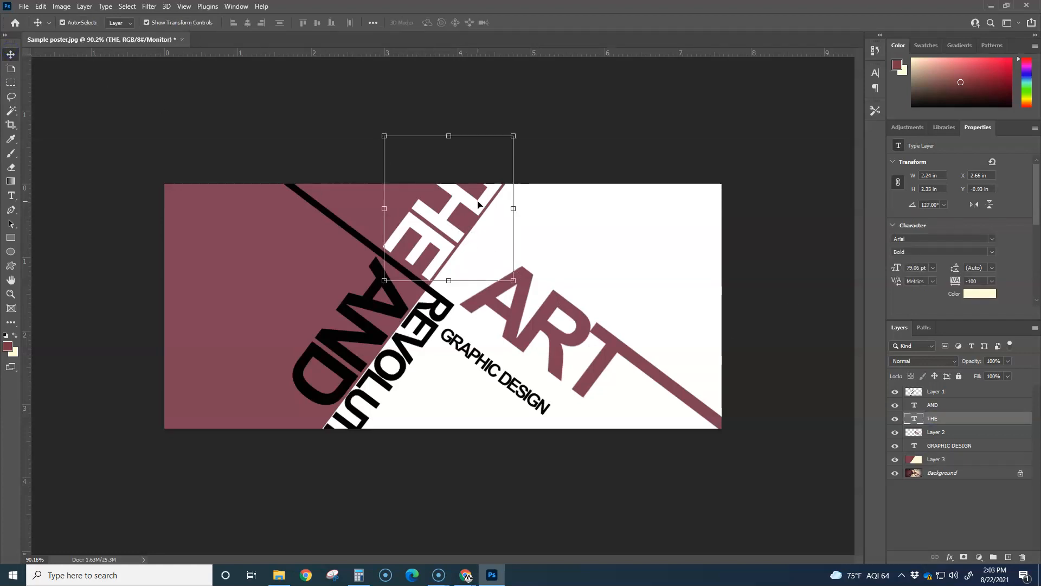
pyautogui.press('Down')
pyautogui.press('Down')
pyautogui.press('Down')
pyautogui.press('Right')
pyautogui.press('Right')
pyautogui.press('Right')
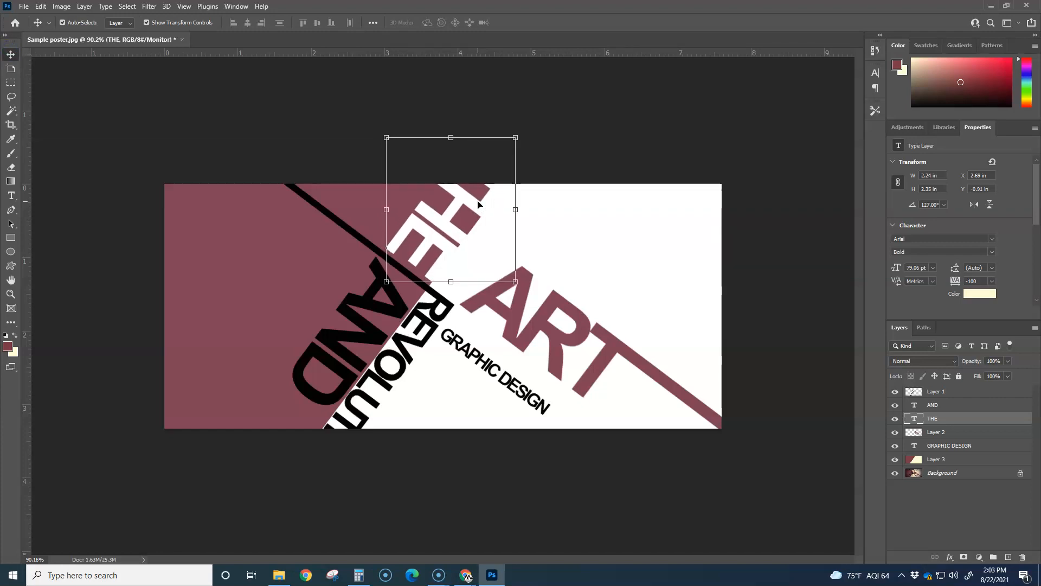
pyautogui.press('Down')
pyautogui.press('Down')
pyautogui.press('Left')
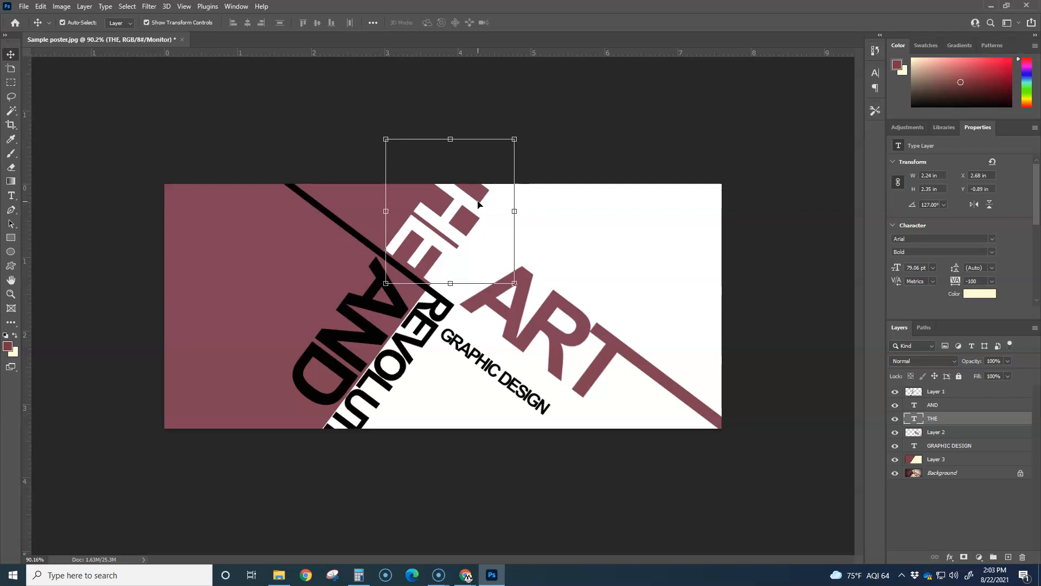
# Nudge the AND lettering slightly right and down against the diagonal divide, to about X 1.32 in, Y 0.75 in, and deselect the layers
pyautogui.click(398, 320)
pyautogui.press('Down')
pyautogui.press('Right')
pyautogui.press('Right')
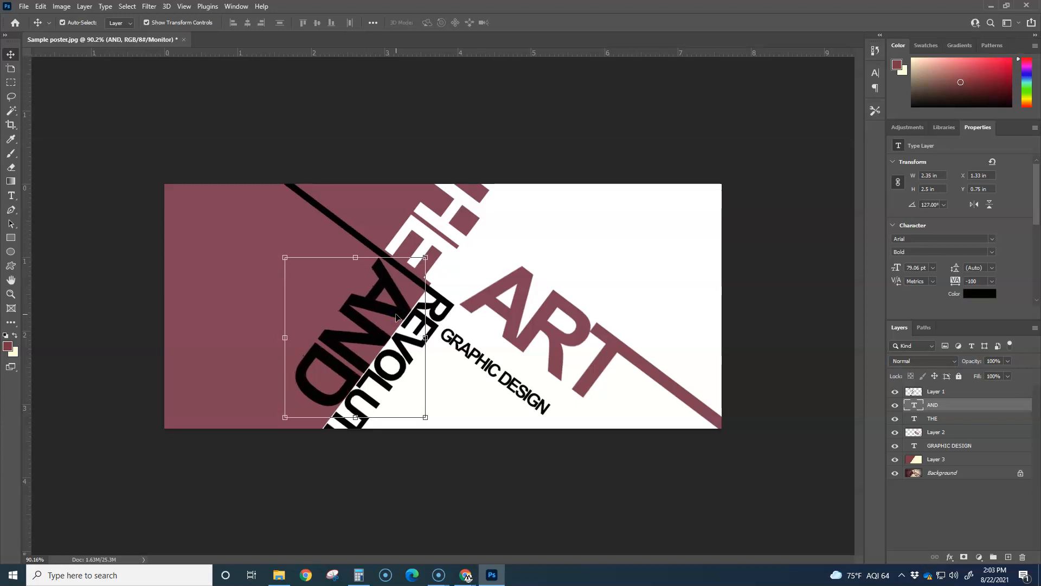
pyautogui.press('Right')
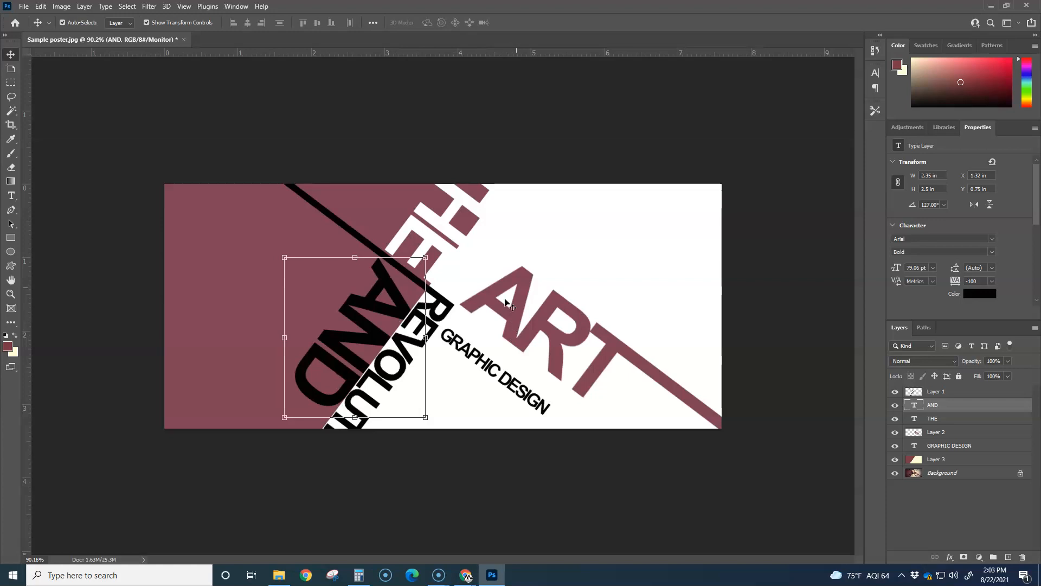
pyautogui.click(580, 259)
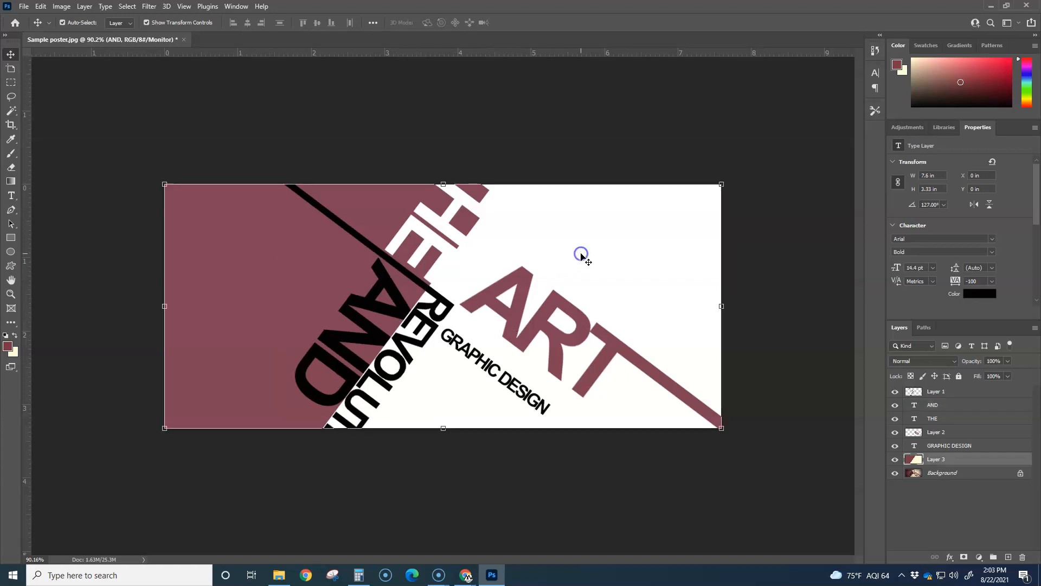
pyautogui.click(601, 453)
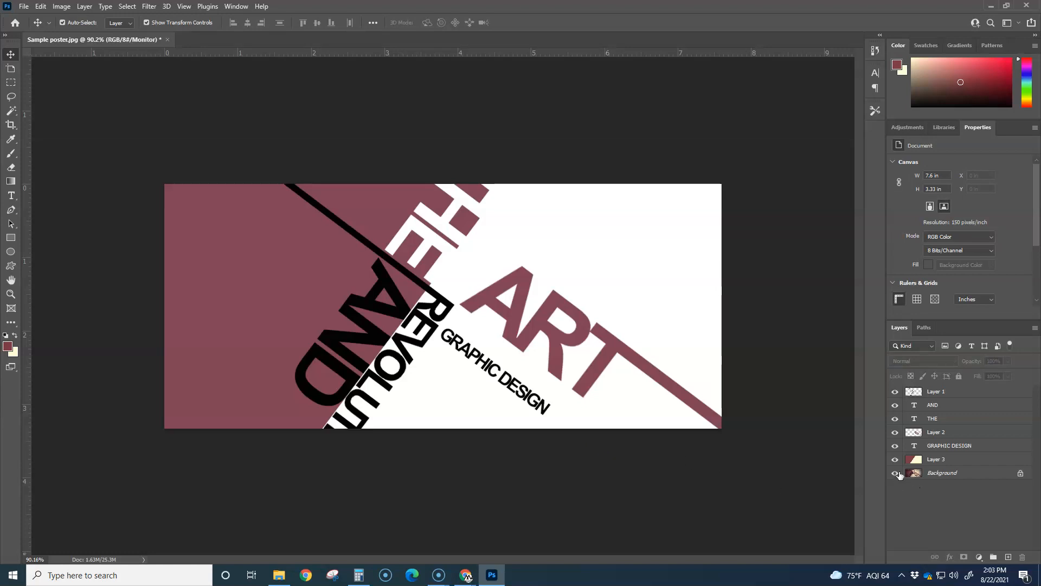
# Hide every layer above Background to compare with the original poster, hide Background, and show all the other layers again
pyautogui.moveTo(896, 465); pyautogui.dragTo(895, 391)
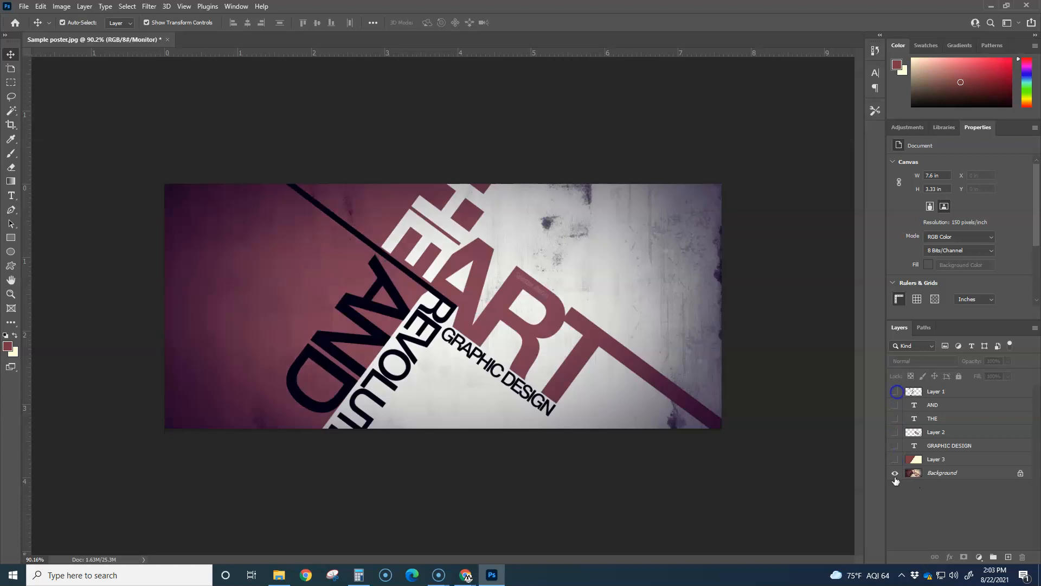
pyautogui.click(896, 472)
pyautogui.click(895, 472)
pyautogui.click(895, 472)
pyautogui.moveTo(895, 459); pyautogui.dragTo(895, 392)
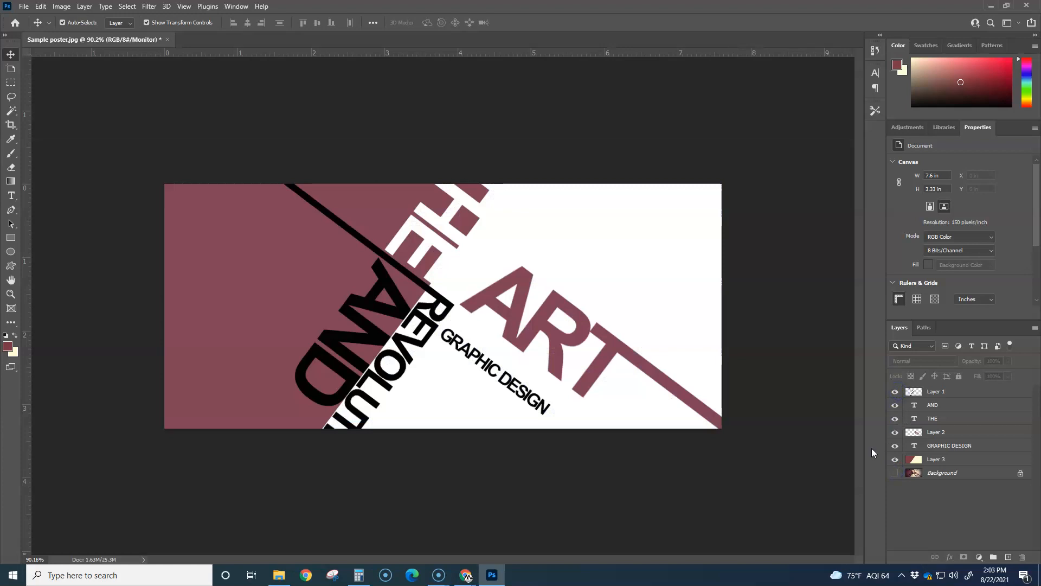
# Place Grunge_texture_2_by_darkrose42_stock.jpg from the texture folder in File Explorer above Layer 3 and scale it to about 7.7 in wide, covering the canvas
pyautogui.click(935, 461)
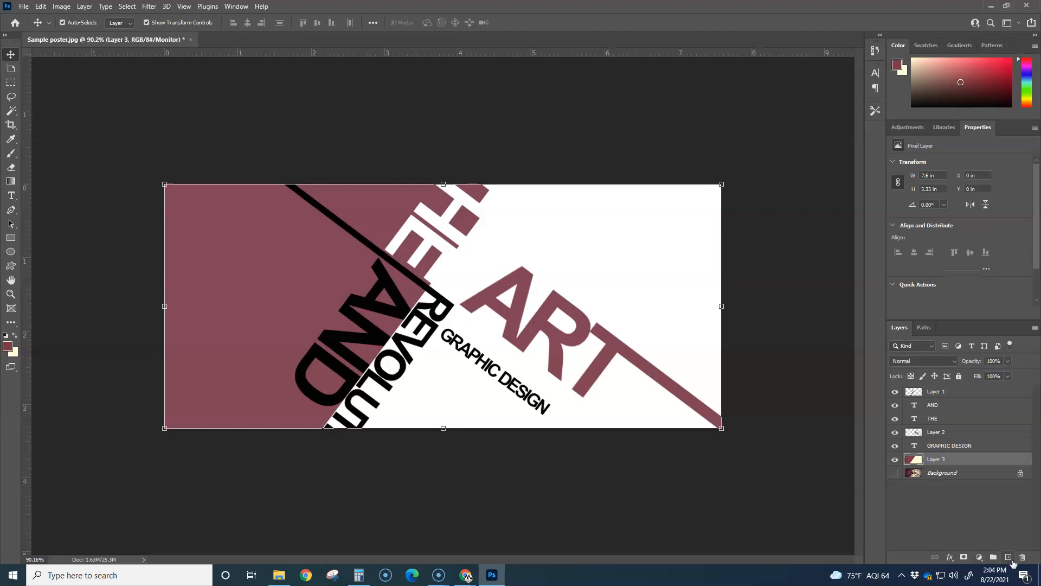
pyautogui.click(279, 575)
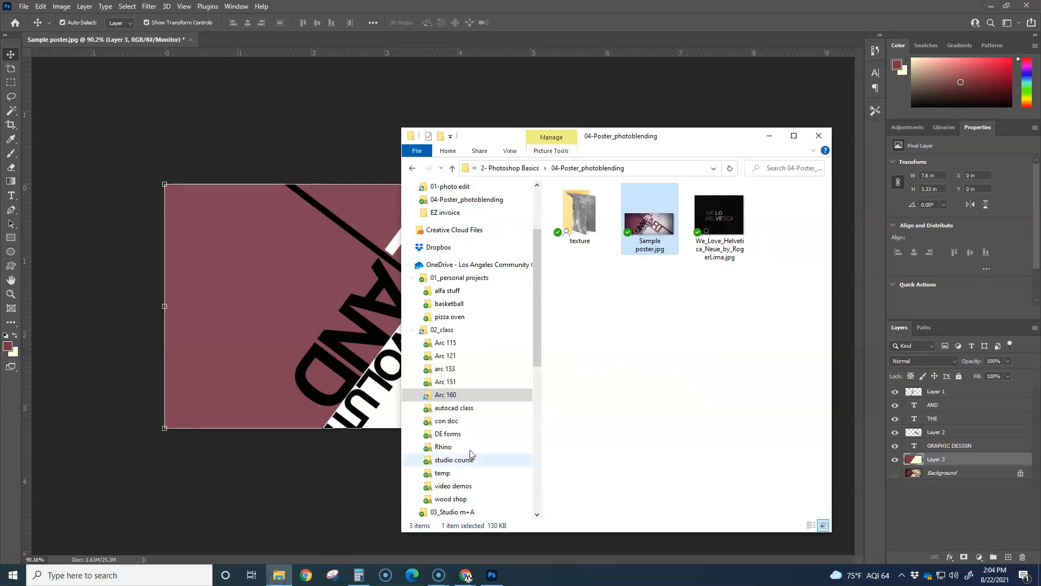
pyautogui.doubleClick(584, 220)
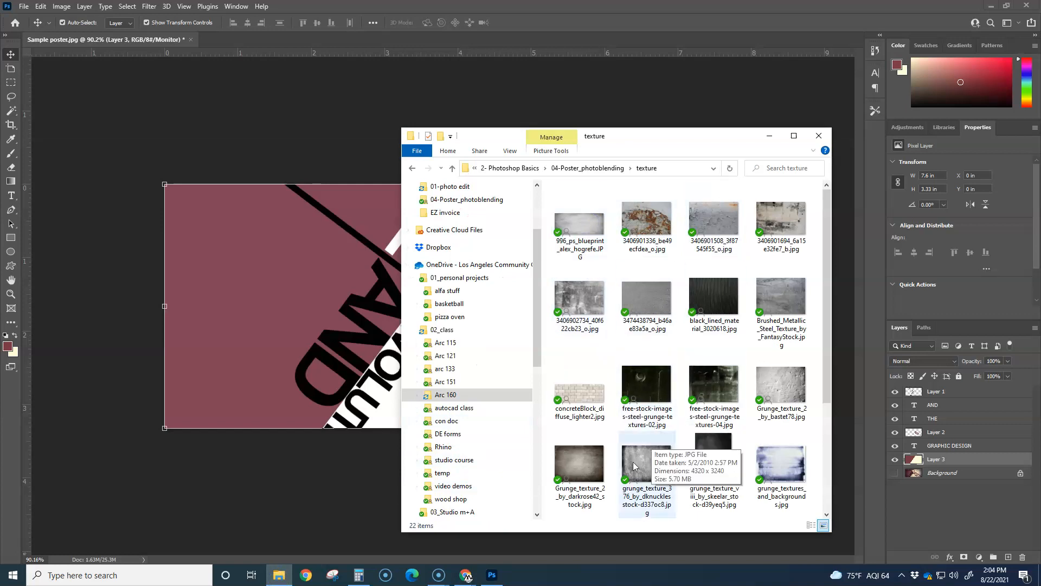
pyautogui.click(587, 461)
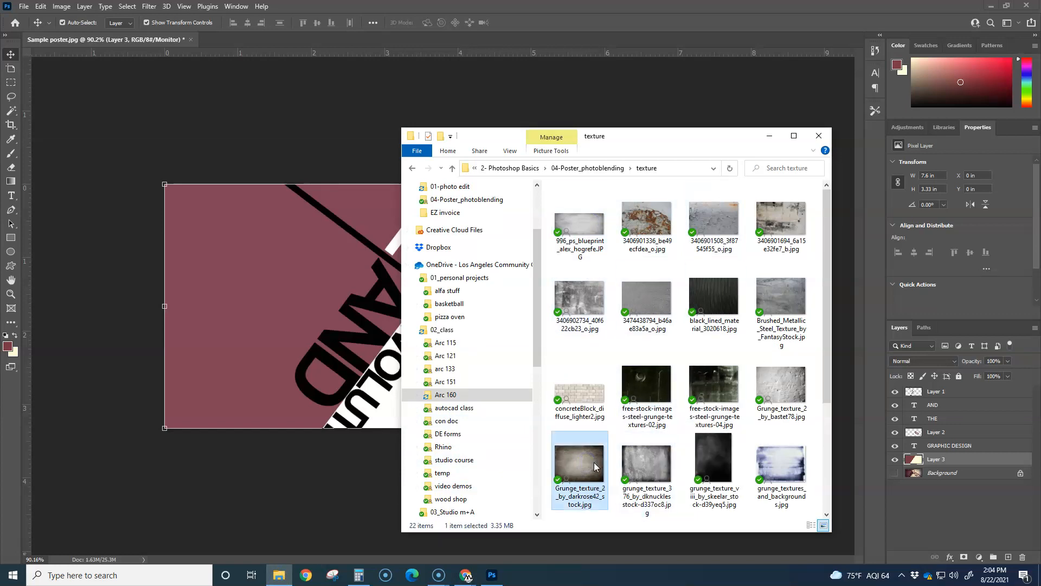
pyautogui.moveTo(588, 471); pyautogui.dragTo(273, 157)
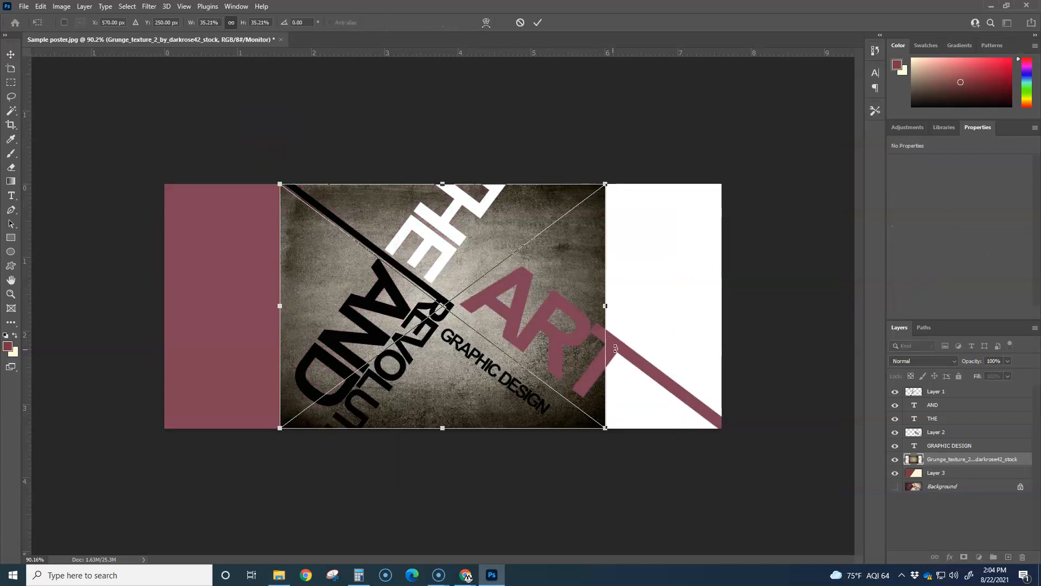
pyautogui.moveTo(604, 305); pyautogui.dragTo(723, 313)
pyautogui.moveTo(280, 306); pyautogui.dragTo(156, 302)
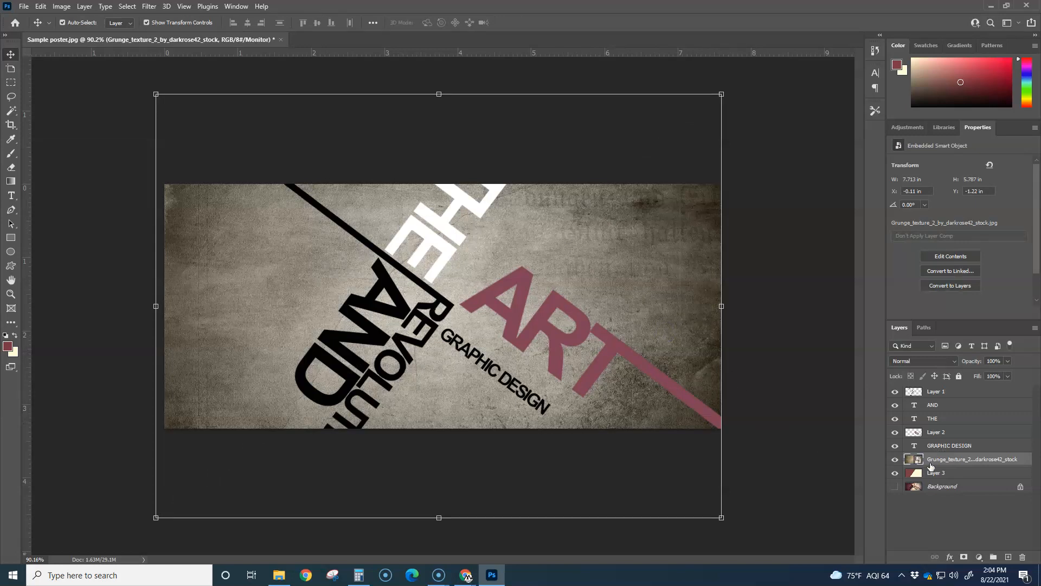
# Set the grunge texture layer's blend mode to Multiply, deselect it, and toggle its visibility to compare the effect
pyautogui.click(954, 361)
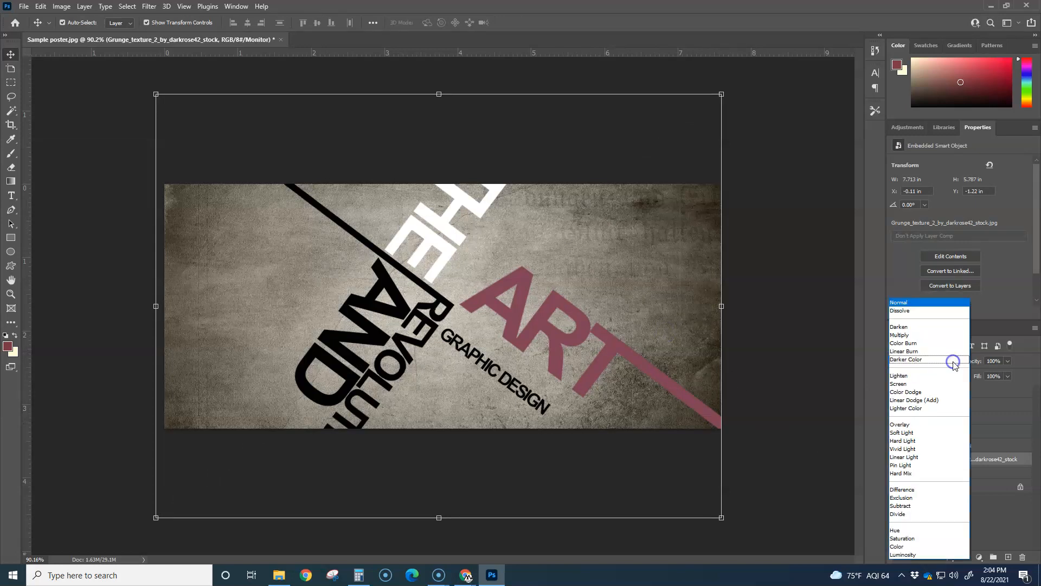
pyautogui.click(904, 336)
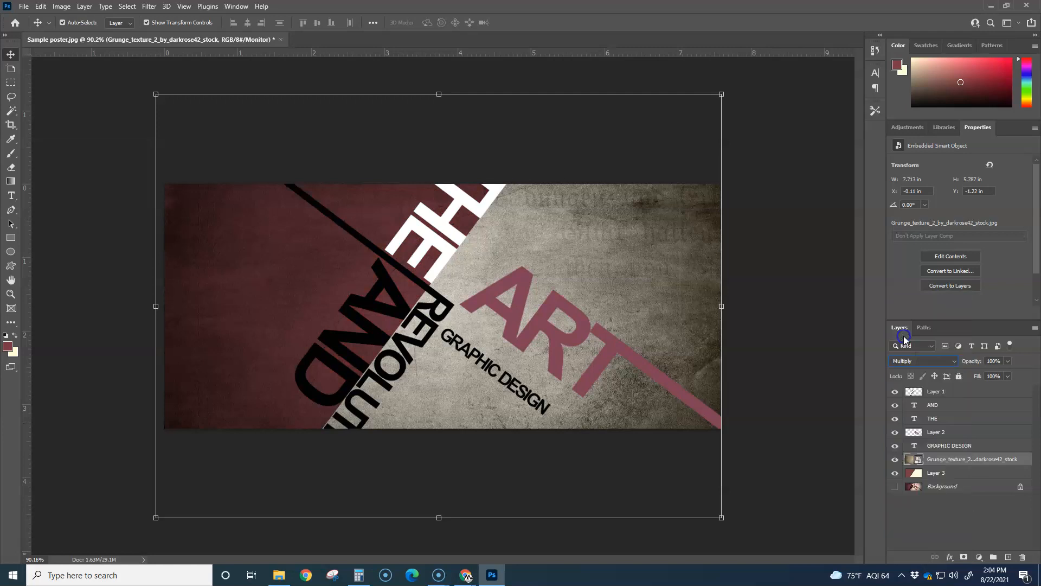
pyautogui.click(802, 397)
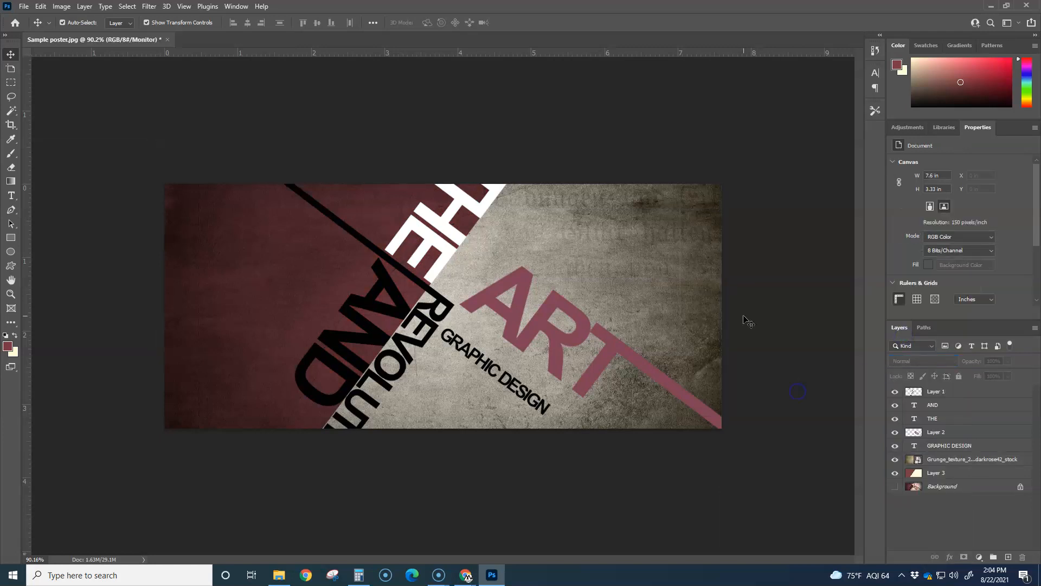
pyautogui.click(894, 460)
pyautogui.click(894, 460)
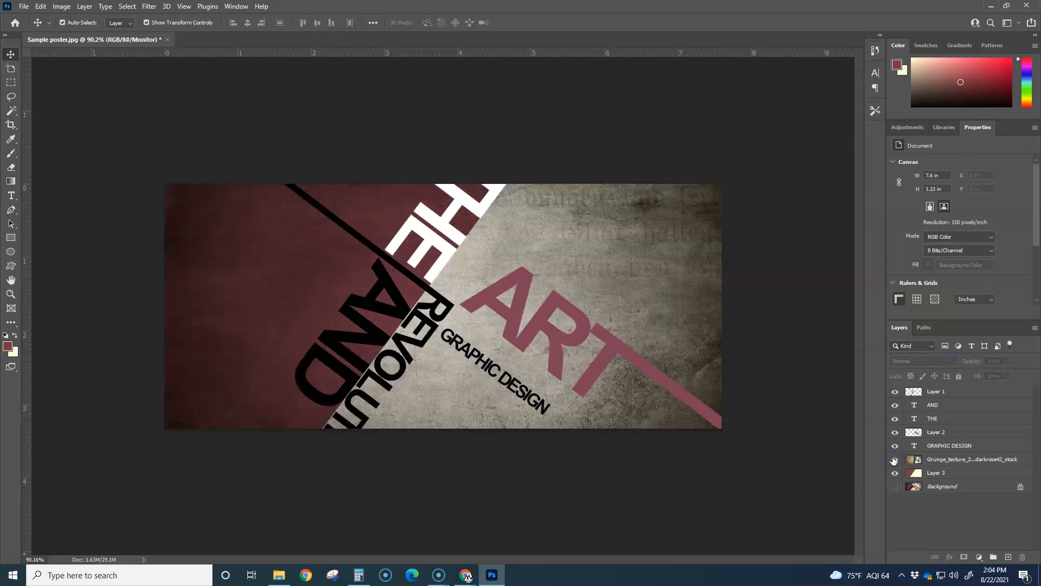